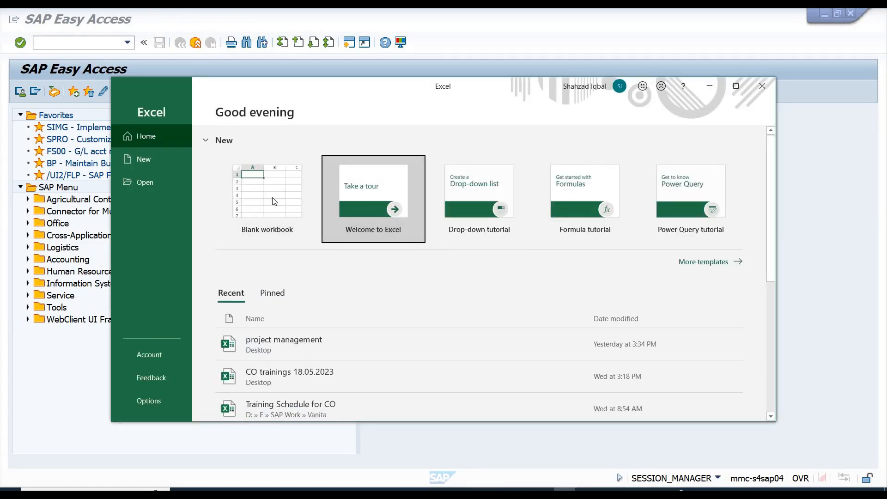
Create a blank workbook and save it to the Desktop under the name SD.
left_click(276, 201)
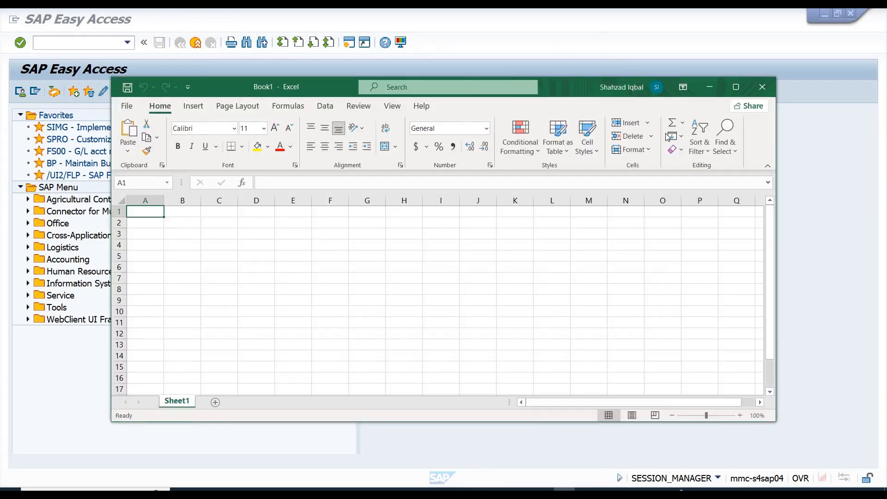
left_click(736, 87)
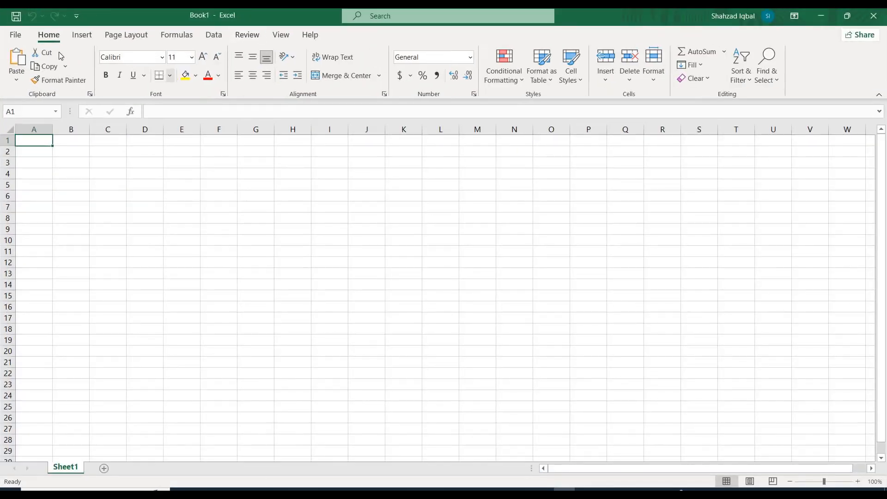
left_click(16, 20)
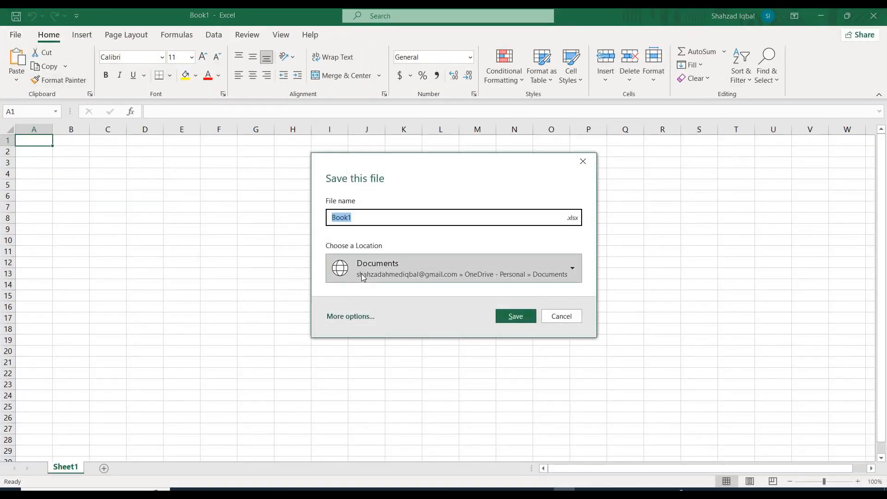
left_click(333, 319)
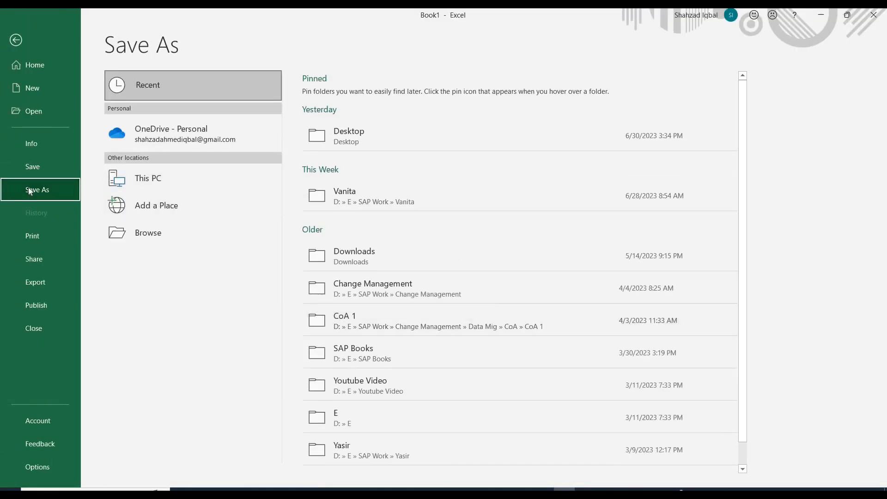
left_click(154, 231)
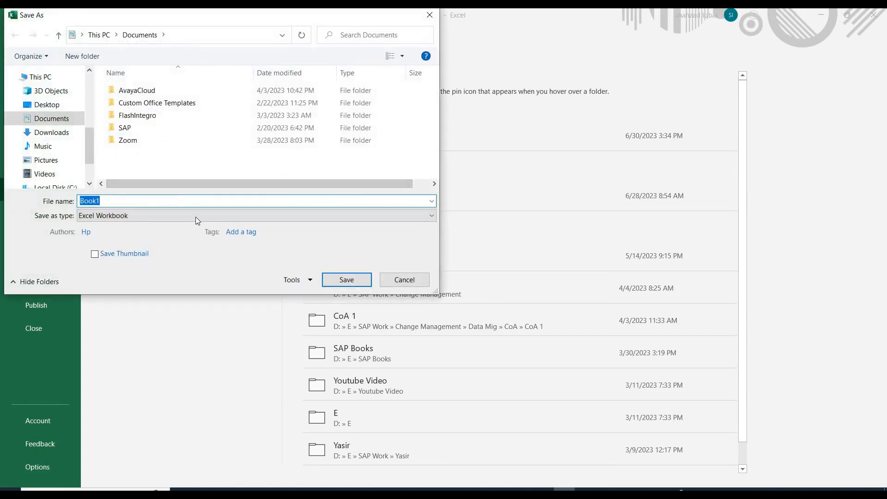
type("SD")
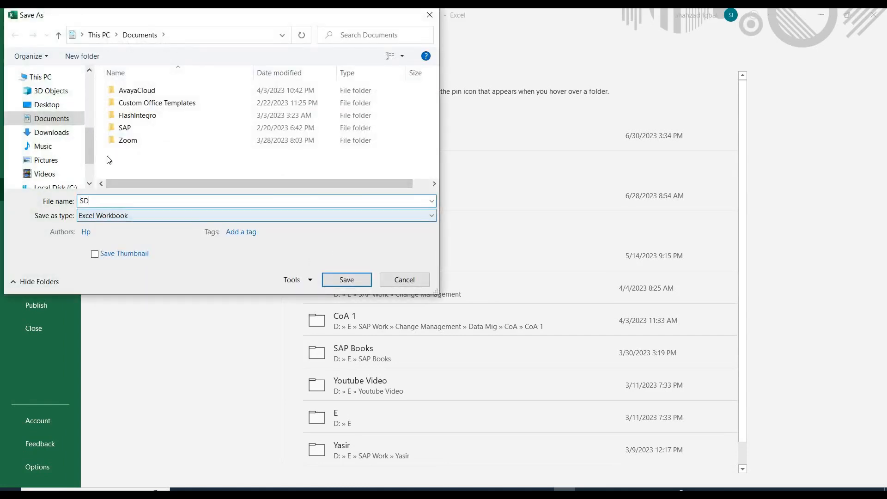
left_click(46, 105)
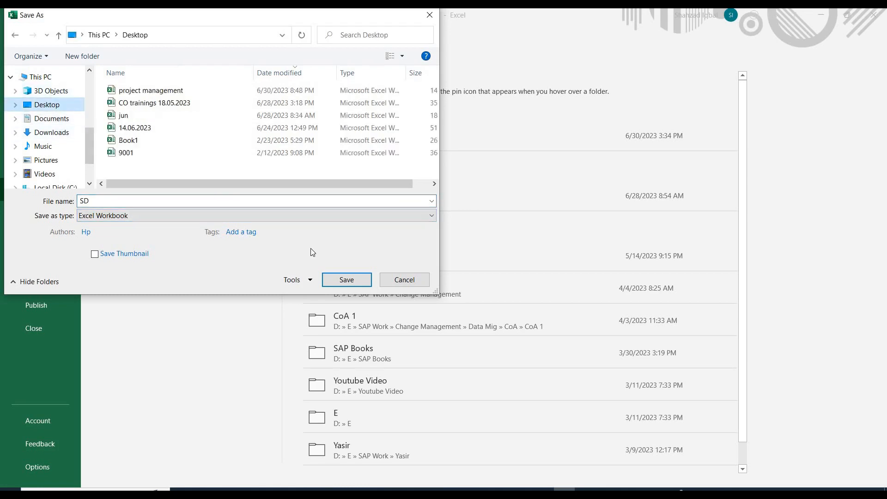
left_click(347, 278)
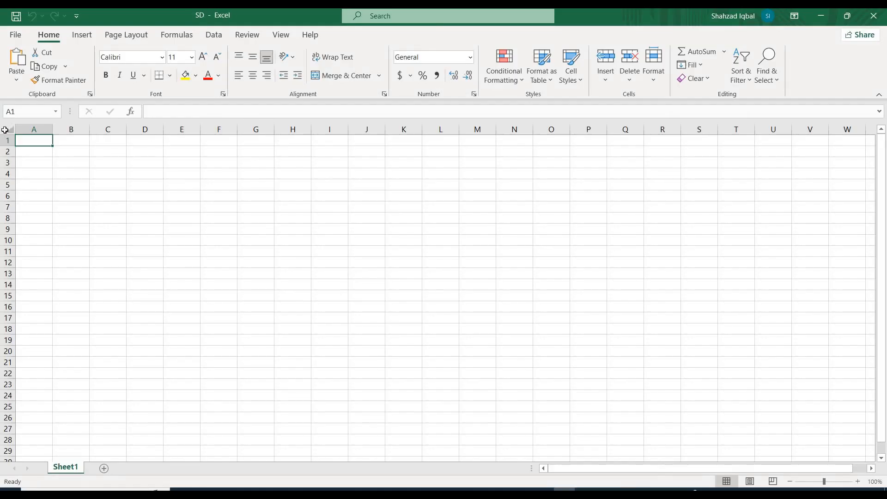
Set the font size of the entire worksheet to 20.
left_click(5, 130)
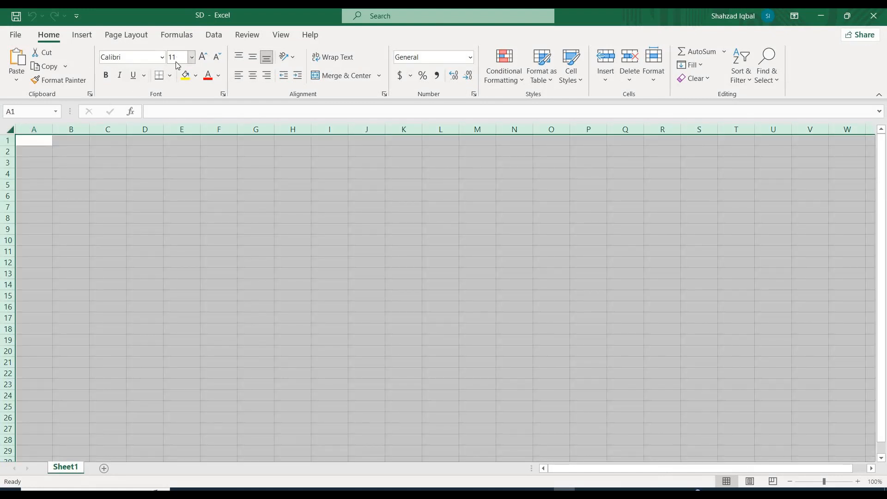
left_click(176, 60)
type("20")
key("Return")
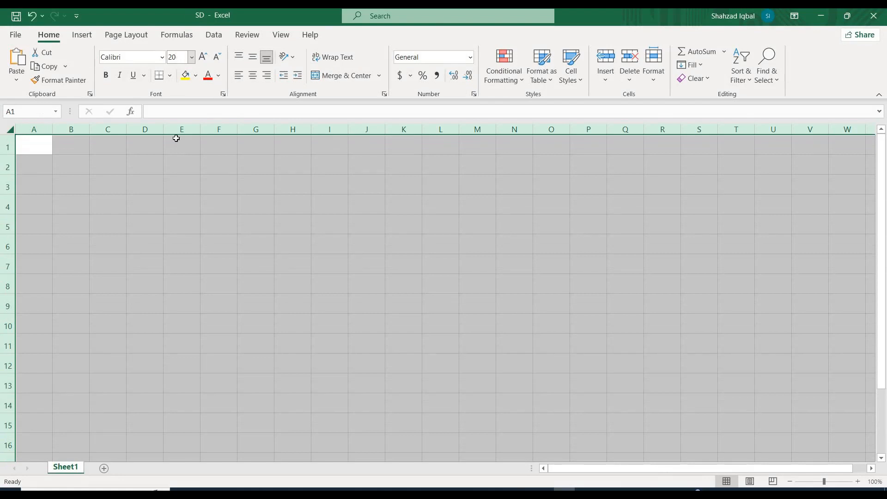
left_click(177, 165)
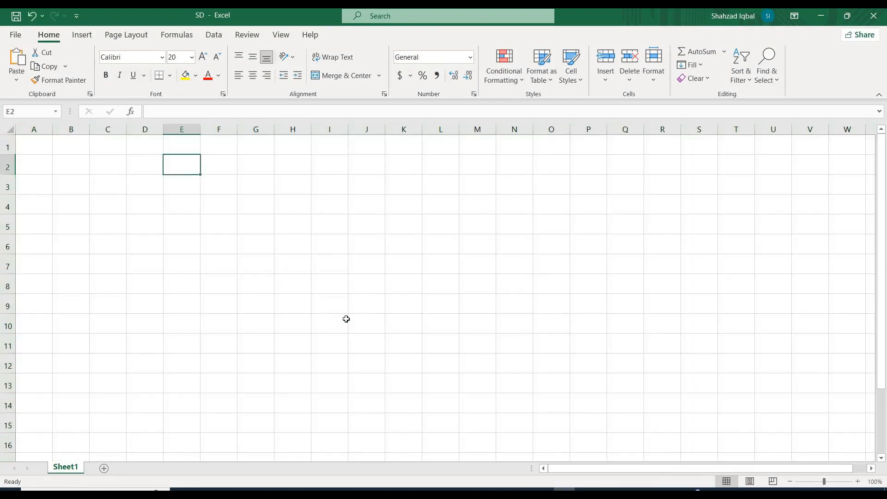
left_click(710, 279)
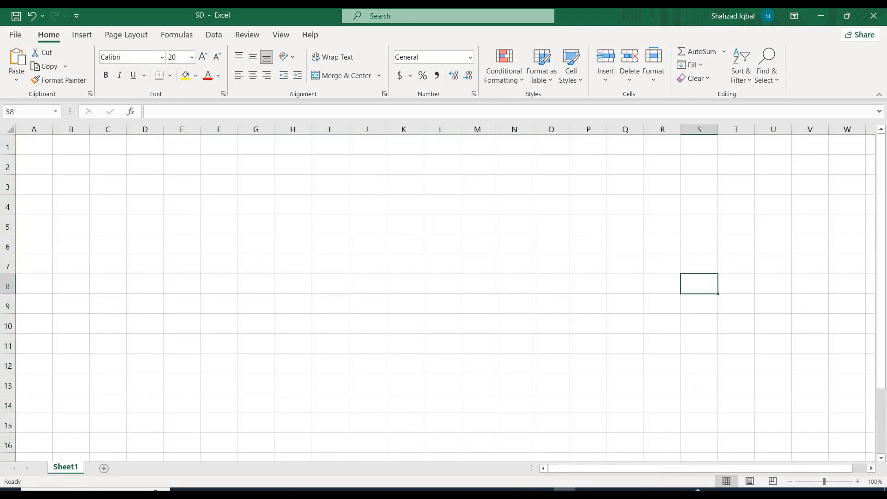
Switch to SAP Easy Access, run transactions SPRO and SIMG by code, and exit back to the start screen.
left_click(820, 19)
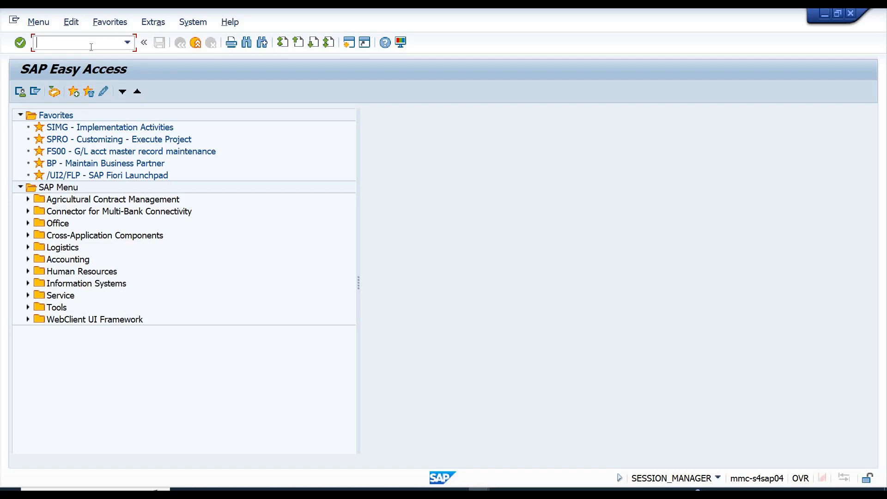
type("SPRO")
key("Return")
type("SIMG")
key("Return")
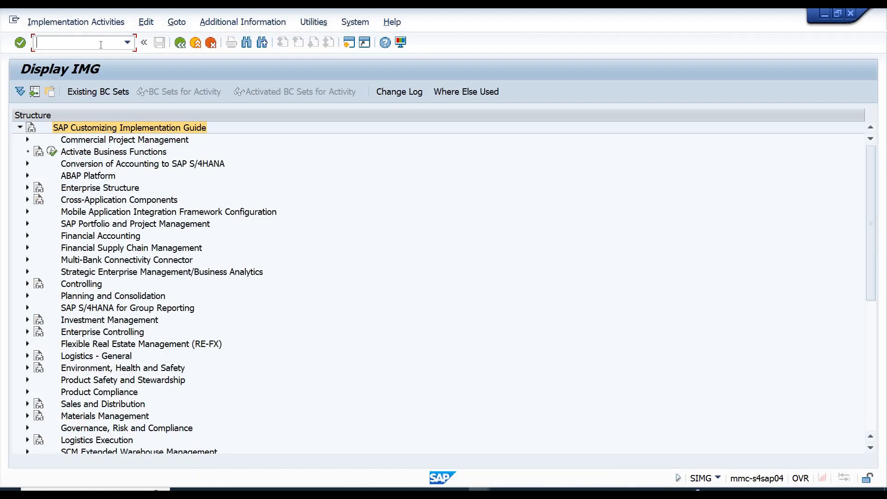
left_click(196, 44)
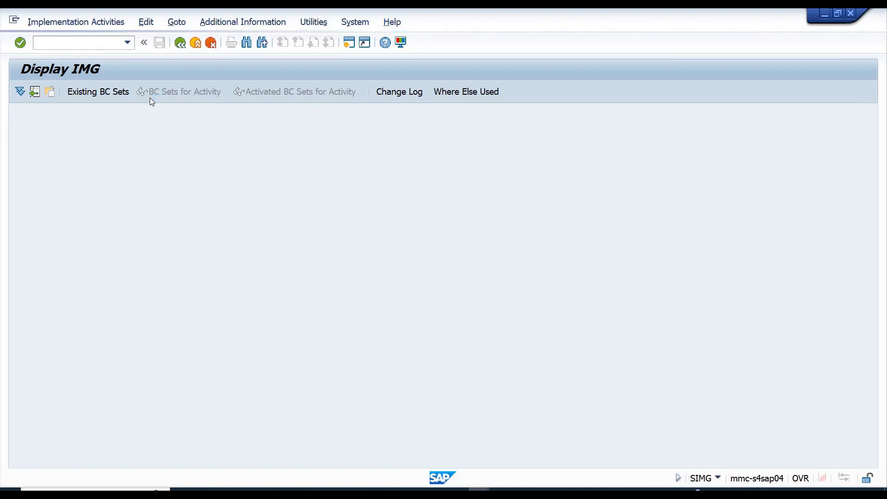
Open the SPRO and SIMG transactions from Favorites, returning to SAP Easy Access after each.
double_click(60, 141)
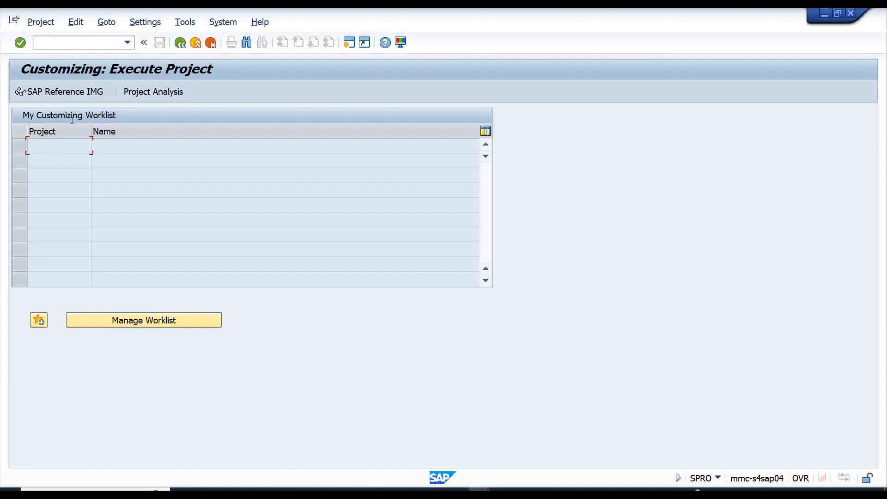
left_click(179, 44)
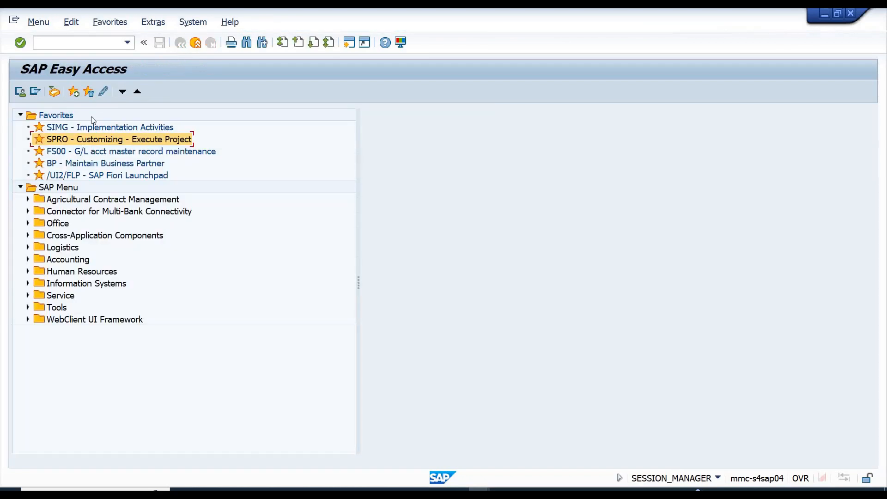
double_click(71, 127)
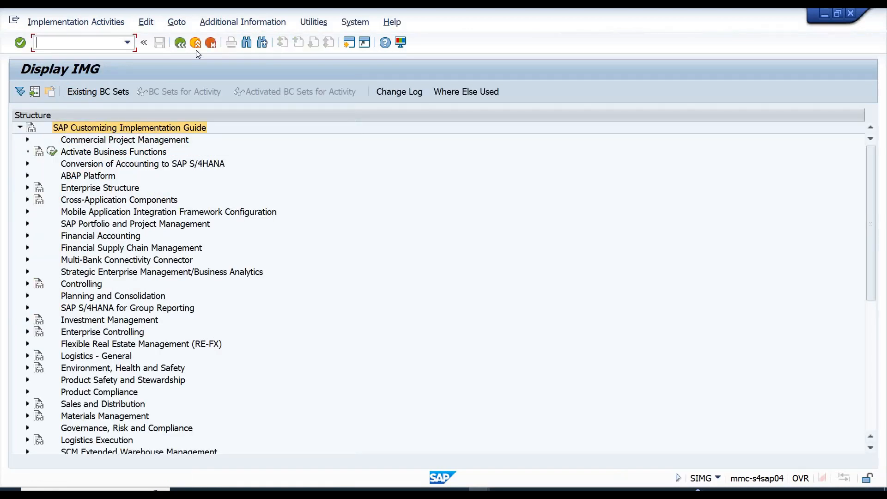
left_click(196, 43)
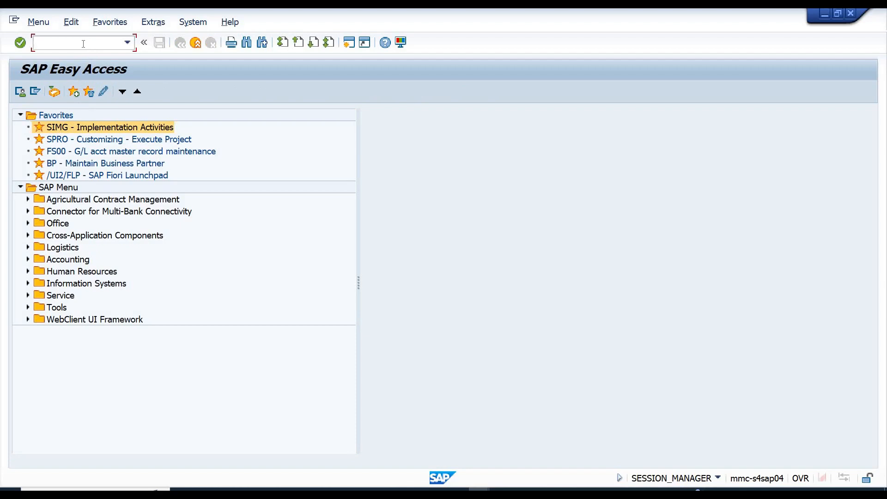
Run transactions SPRO and VA01 by code, exiting each one to SAP Easy Access.
type("SPRO")
key("Return")
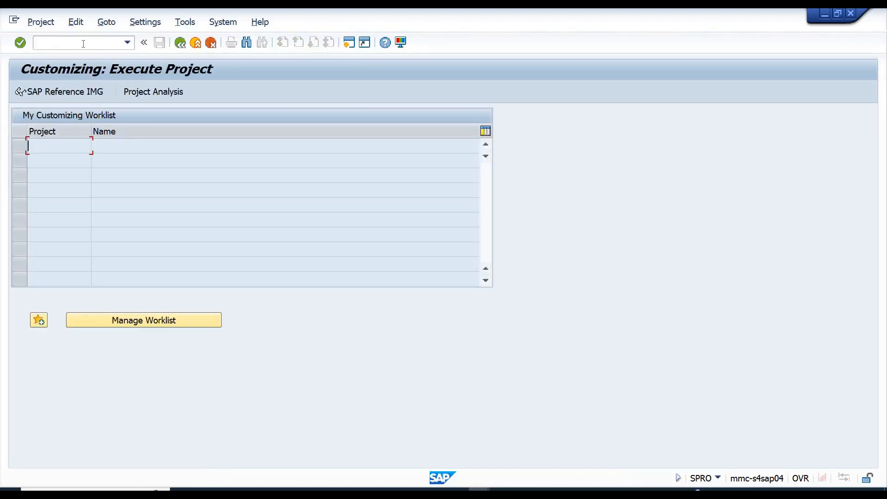
left_click(194, 43)
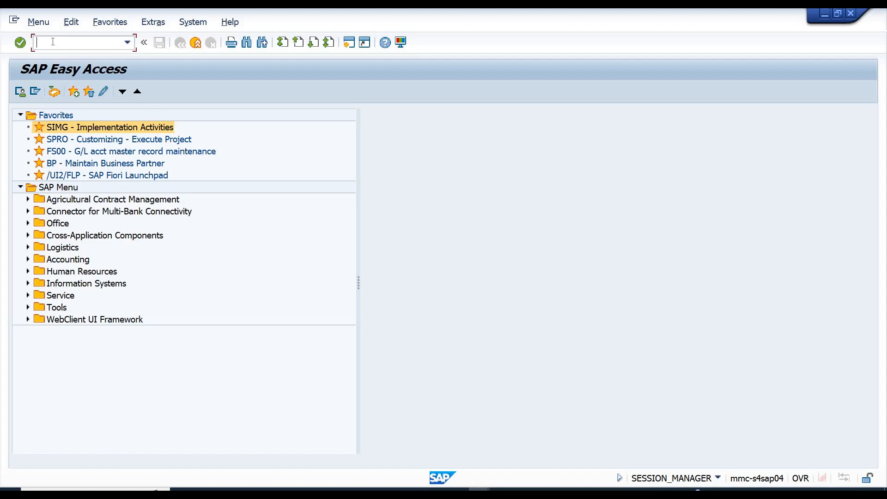
type("VA01")
key("Return")
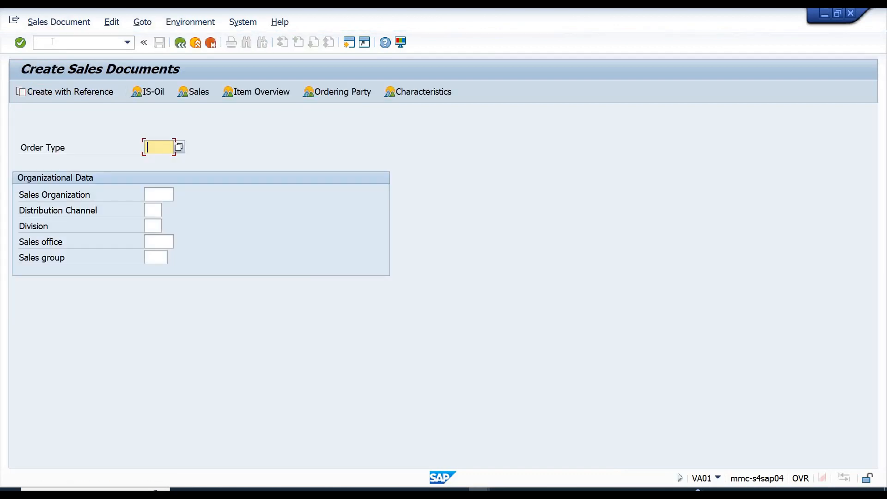
left_click(197, 44)
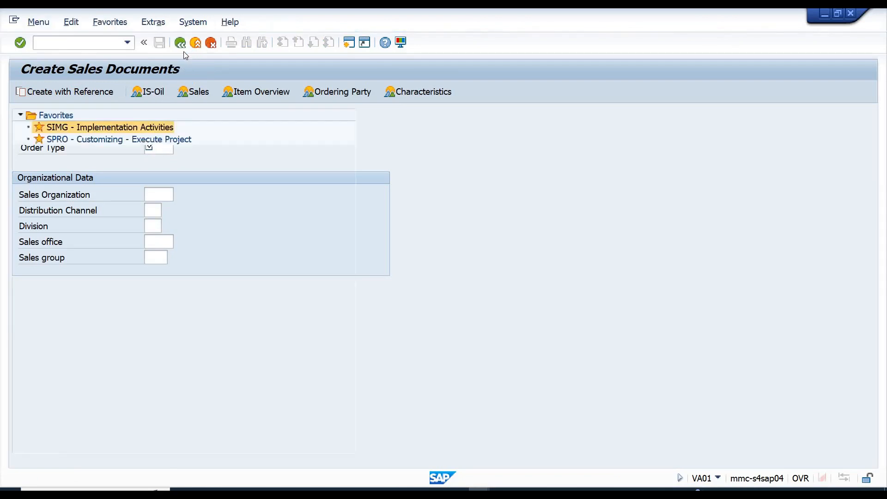
Expand Logistics, Sales and Distribution, Sales and Order in the SAP Menu tree and open VA01 - Create.
left_click(58, 249)
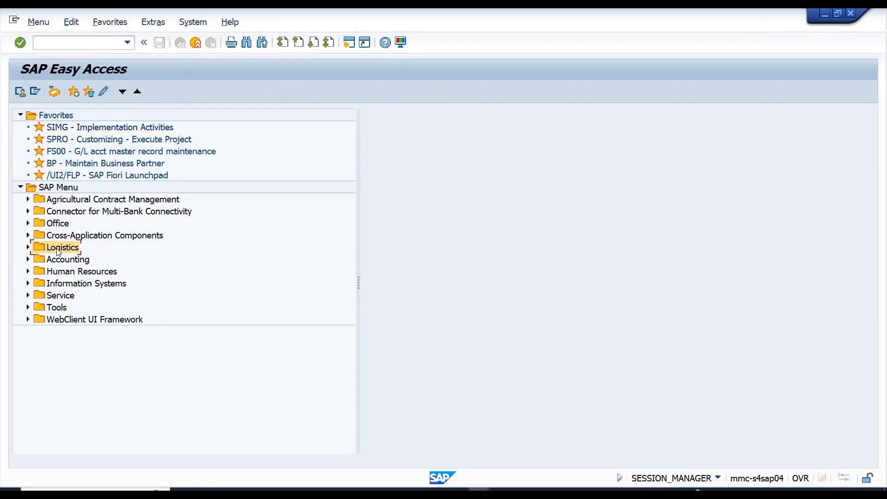
double_click(58, 250)
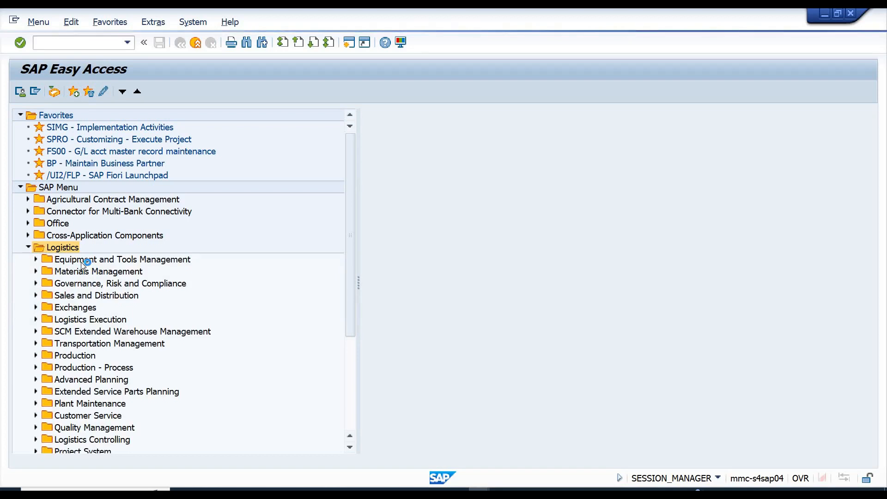
left_click(88, 285)
key("Down")
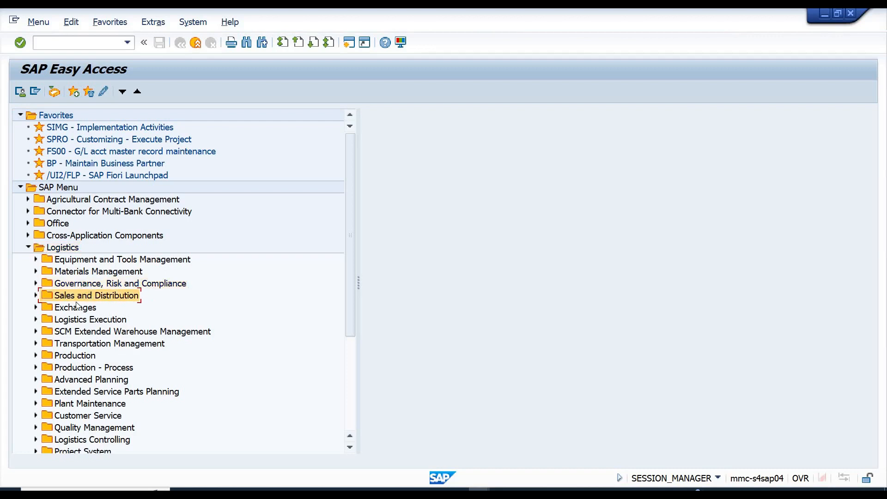
key("Right")
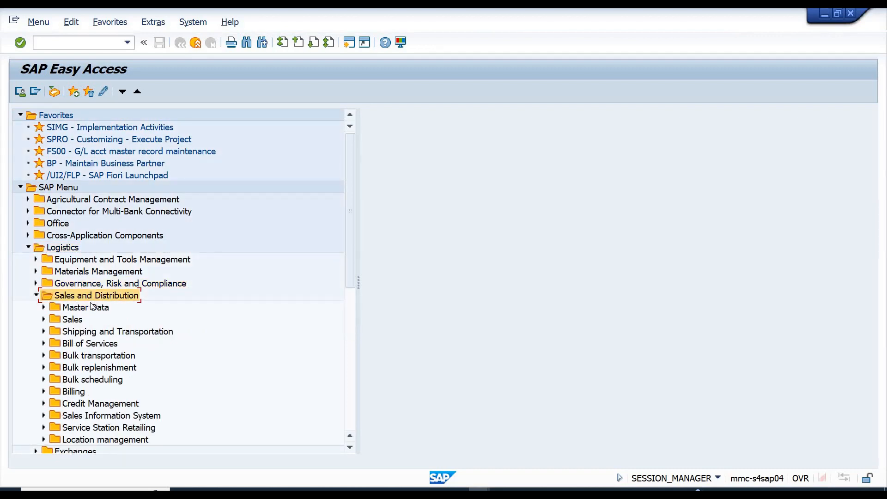
double_click(73, 320)
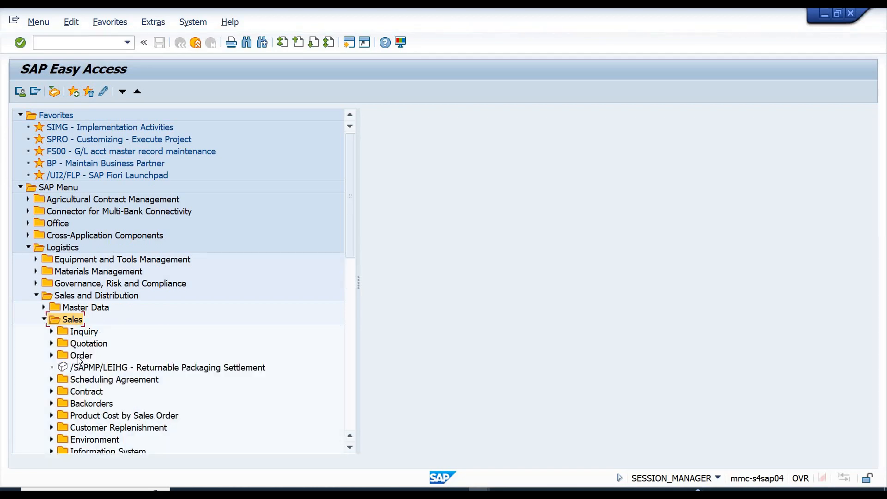
left_click(78, 359)
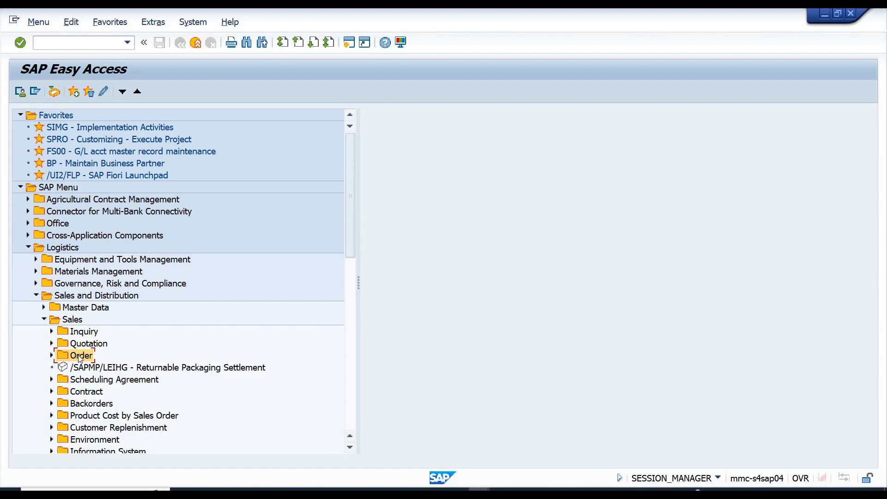
double_click(78, 363)
left_click(93, 373)
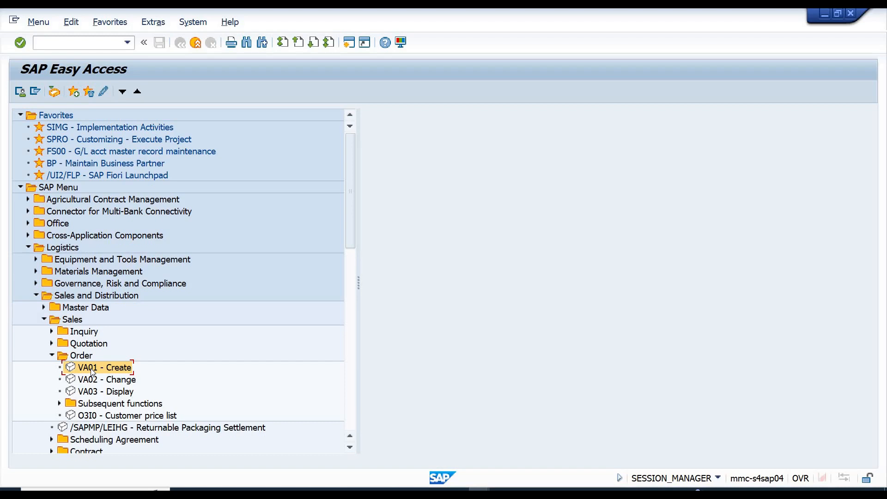
double_click(110, 370)
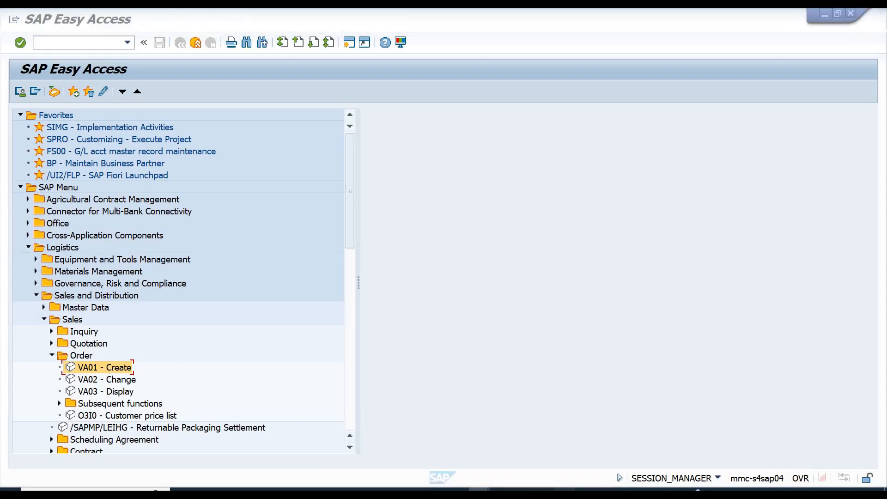
Switch to the SD workbook in Excel and enter the heading "Tcode" in cell D1.
key("alt+Tab")
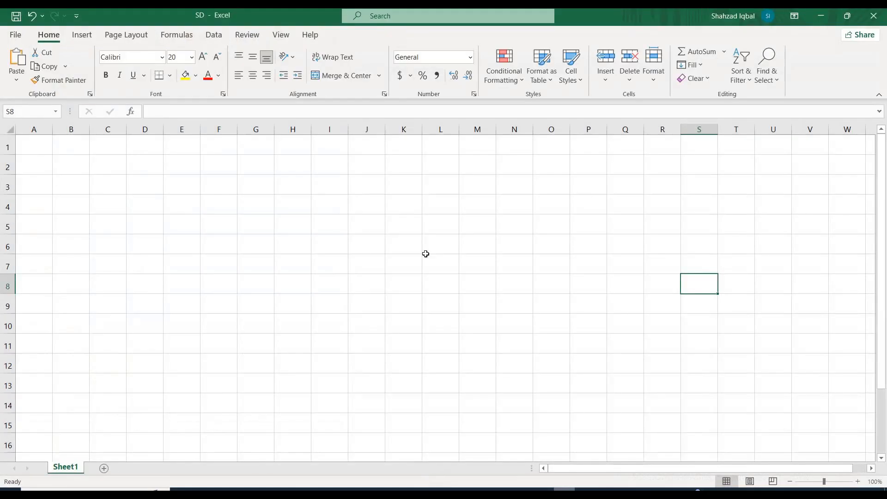
left_click(144, 152)
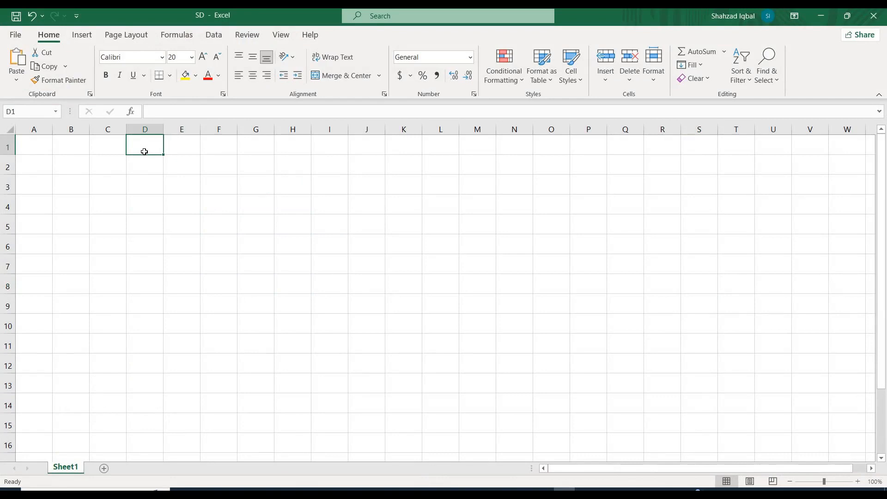
type("t")
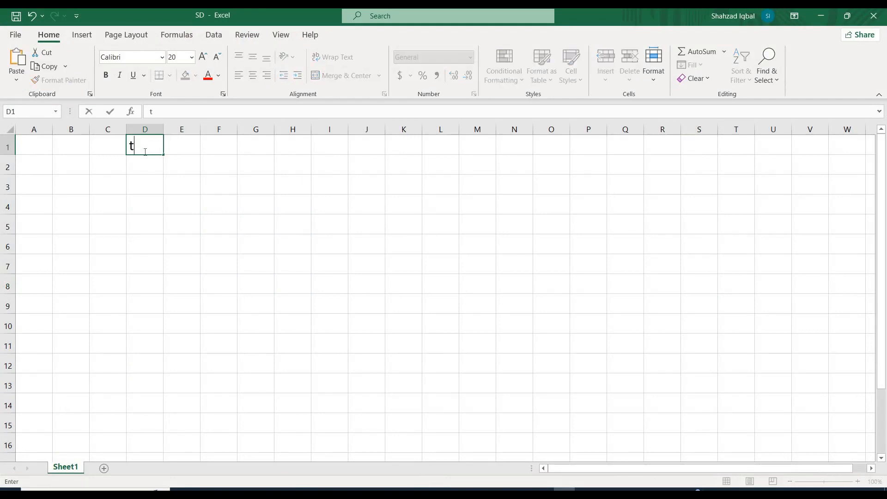
key("BackSpace")
type("Tcode")
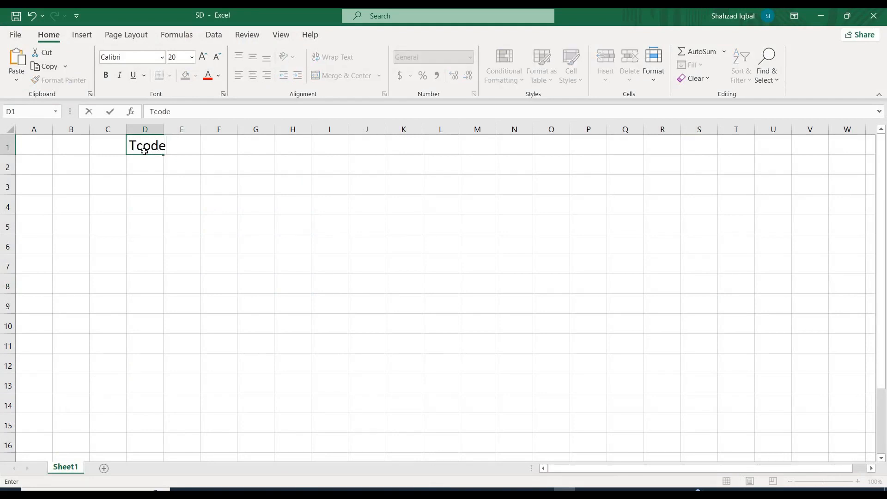
key("Tab")
key("Tab")
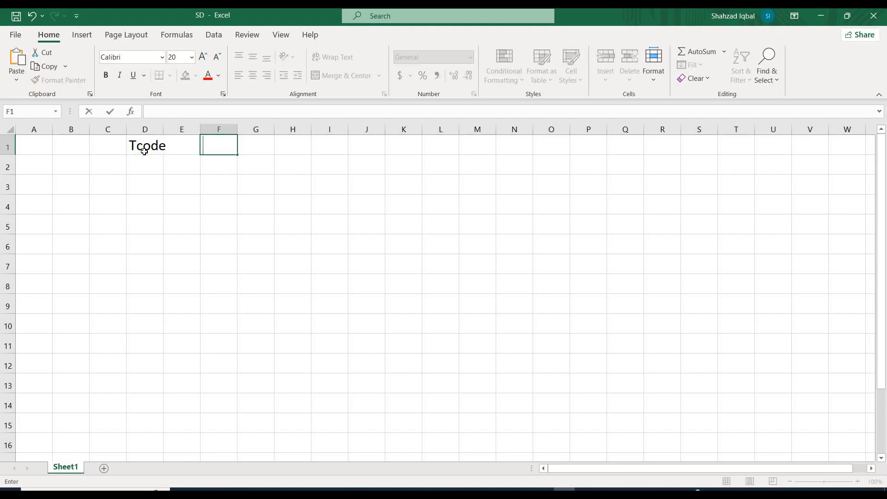
Enter "To search the menu path of Transaction code" in cell F1 and select cell F2.
type("To search the menu ")
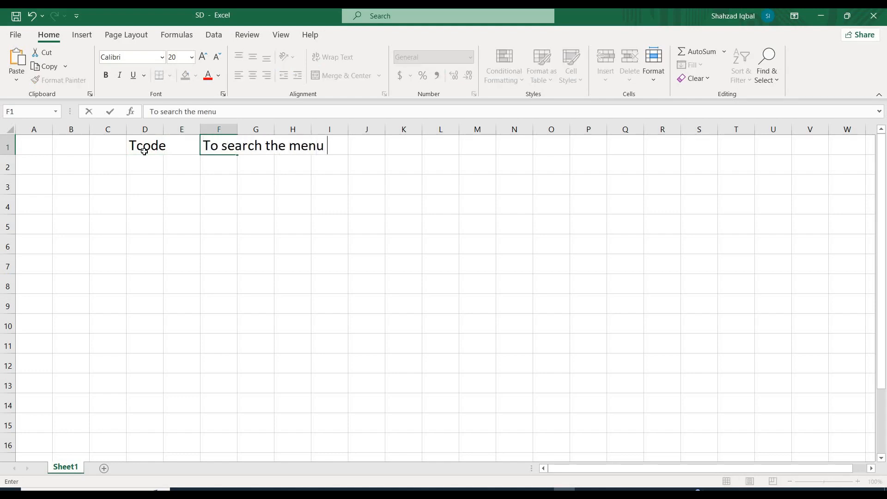
type("path of ")
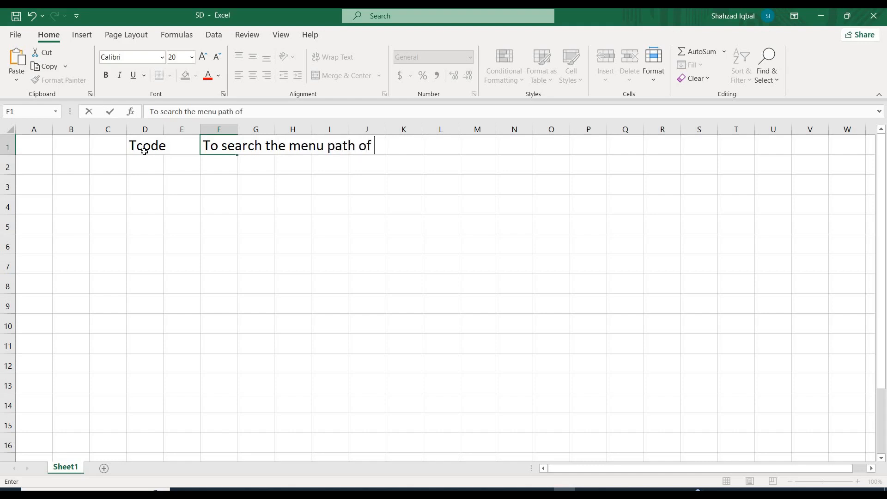
type("Transaction ")
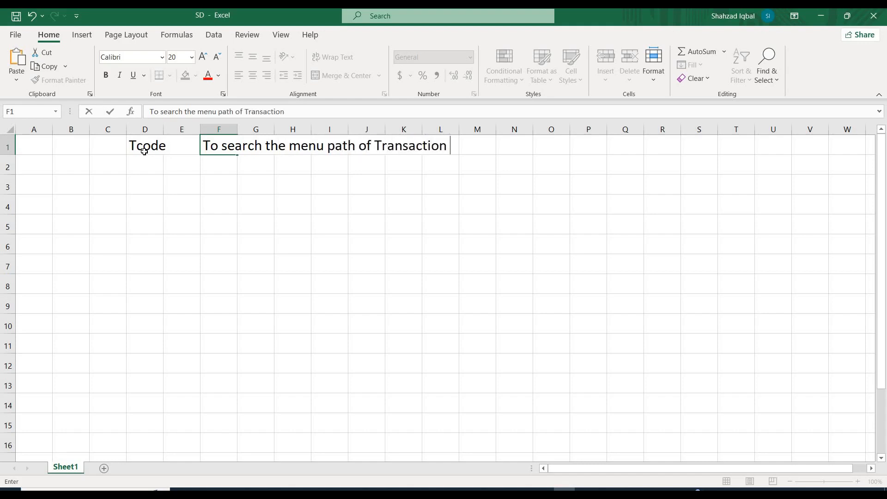
type("code")
key("Return")
key("Left")
key("Left")
key("Right")
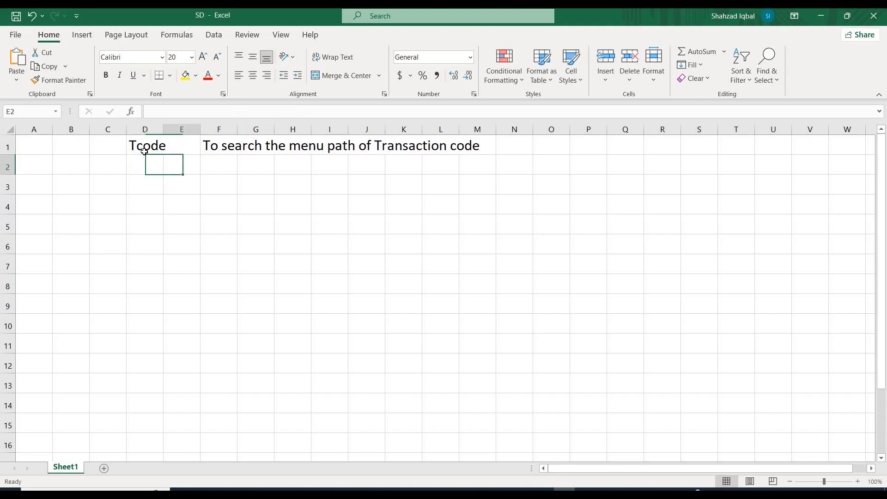
key("Right")
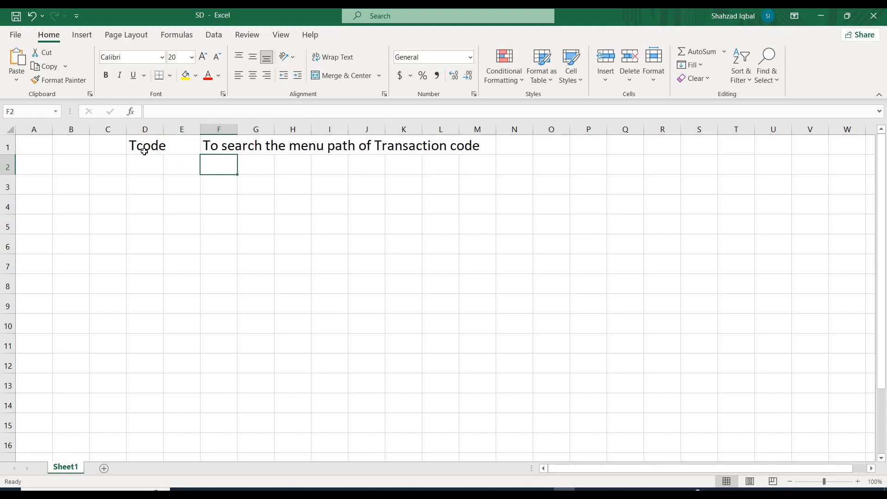
Switch to SAP Easy Access and trace the menu path from Logistics through Sales and Distribution and Order to VA01 - Create.
key("alt+Tab")
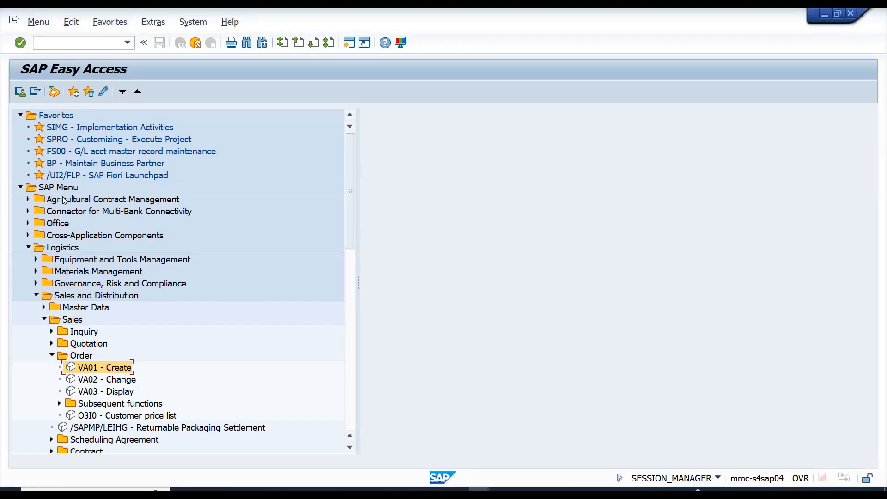
left_click(67, 250)
left_click(81, 297)
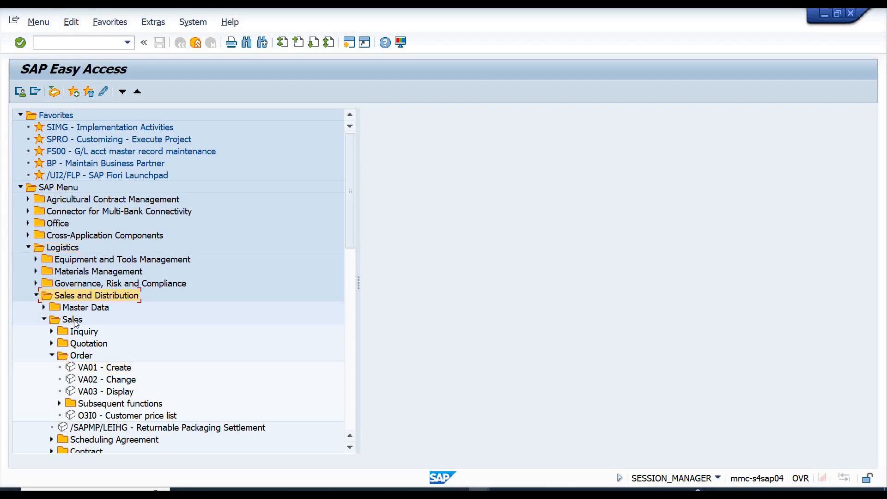
left_click(83, 356)
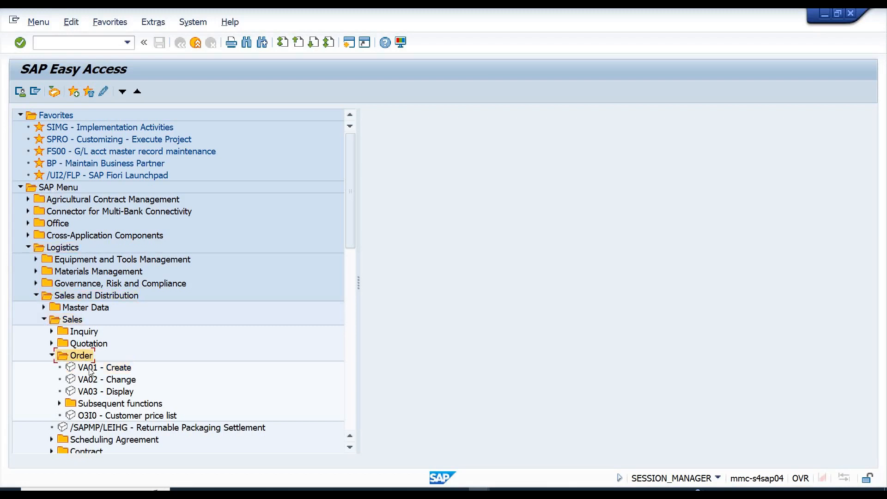
left_click(91, 373)
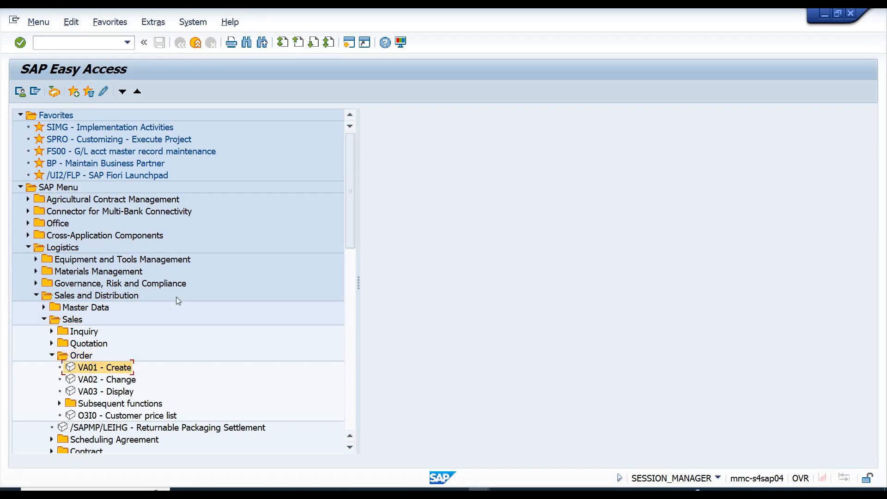
Switch to the SD workbook in Excel and enter SEARCH_SAP_MENU in cell F2.
key("alt+Tab")
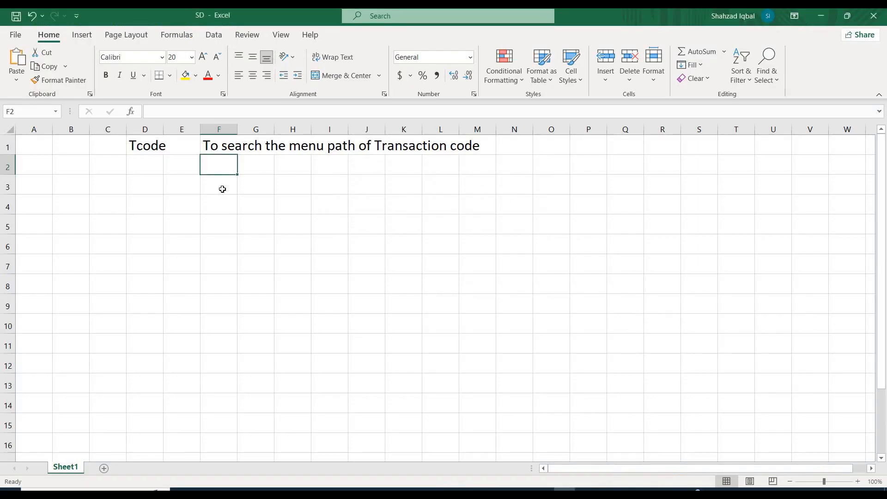
type("SEA")
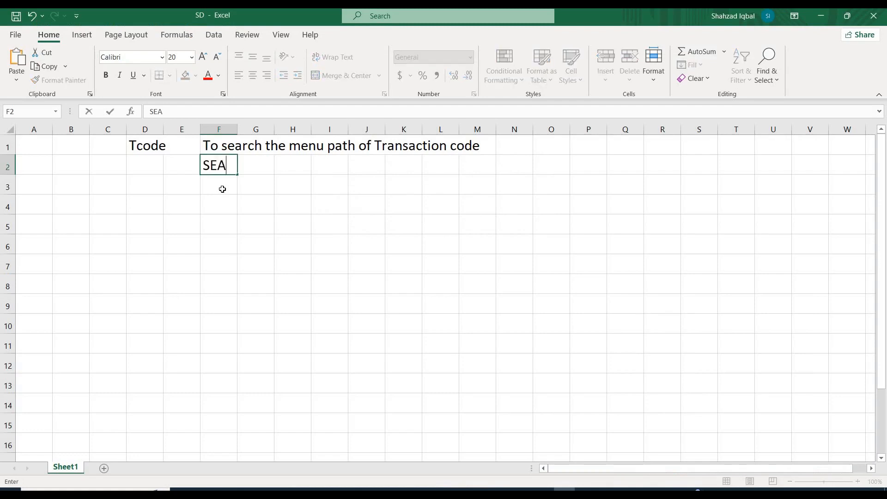
type("RCH_SAP_MENU")
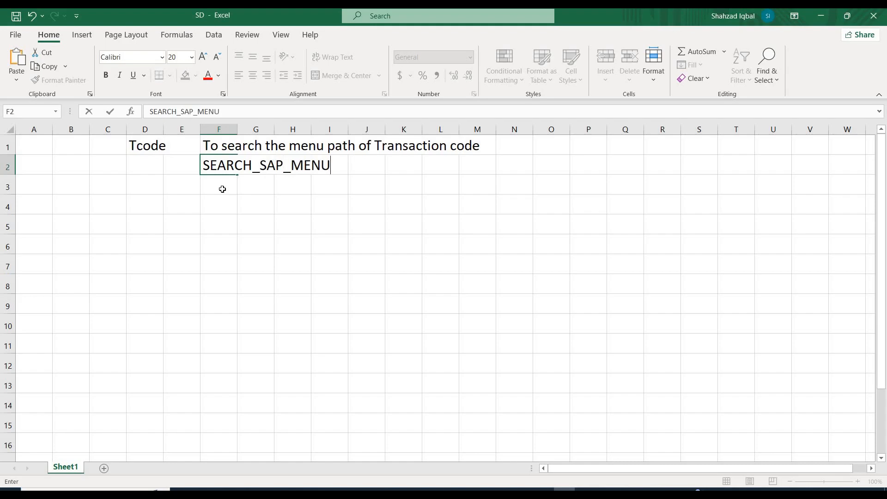
key("Return")
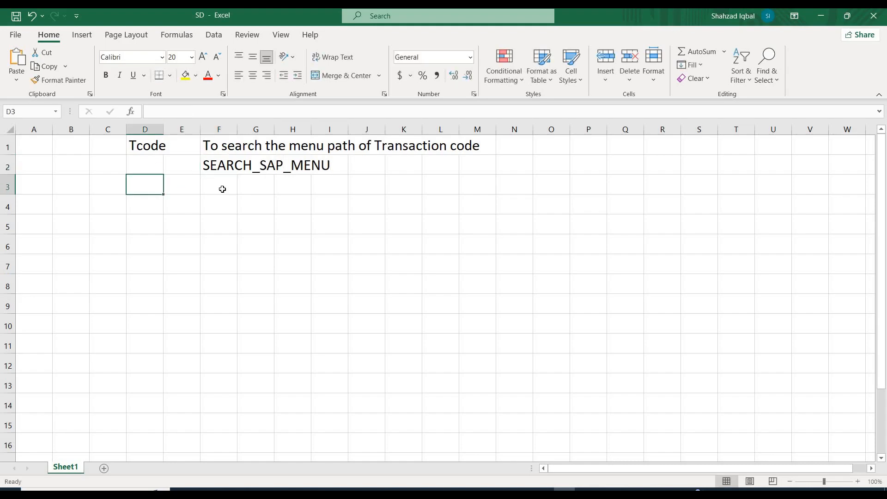
Switch to SAP Easy Access and run transaction SEARCH_SAP_MENU by code.
key("alt+Tab")
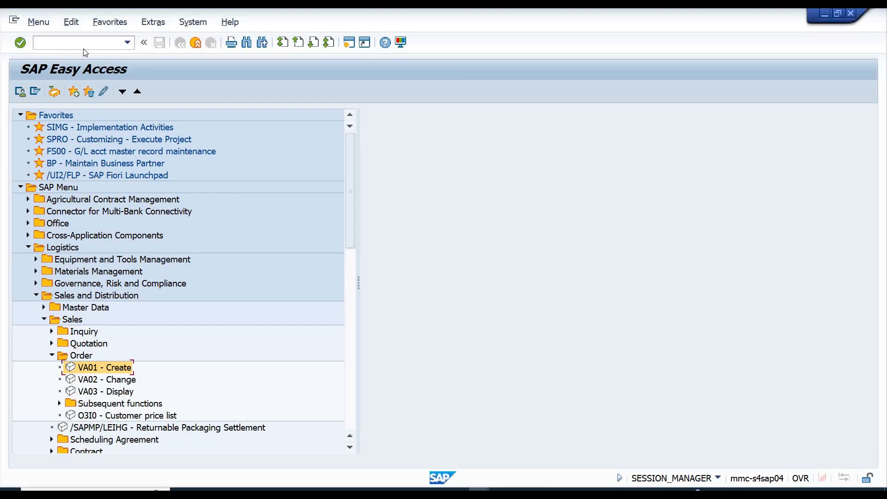
type("SEARCH_SAP_MENU")
key("Return")
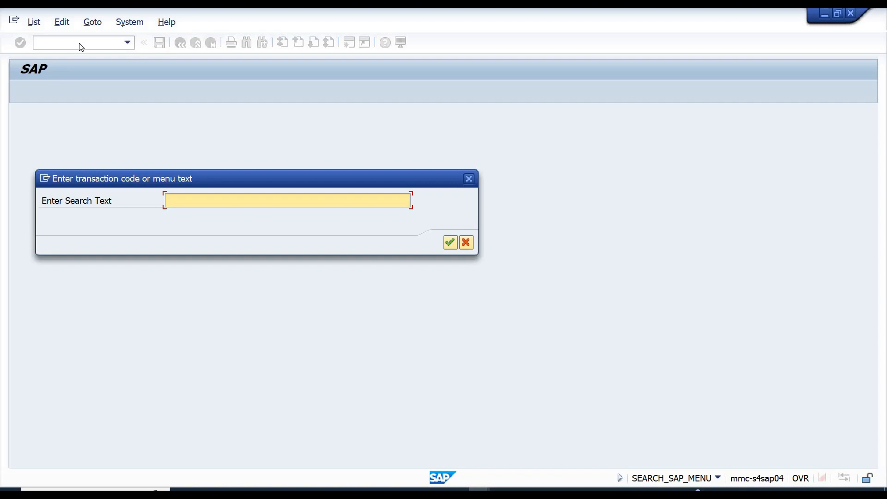
Search for the transaction code VA01 and look through the listed menu paths from start to end.
type("VA01")
key("Return")
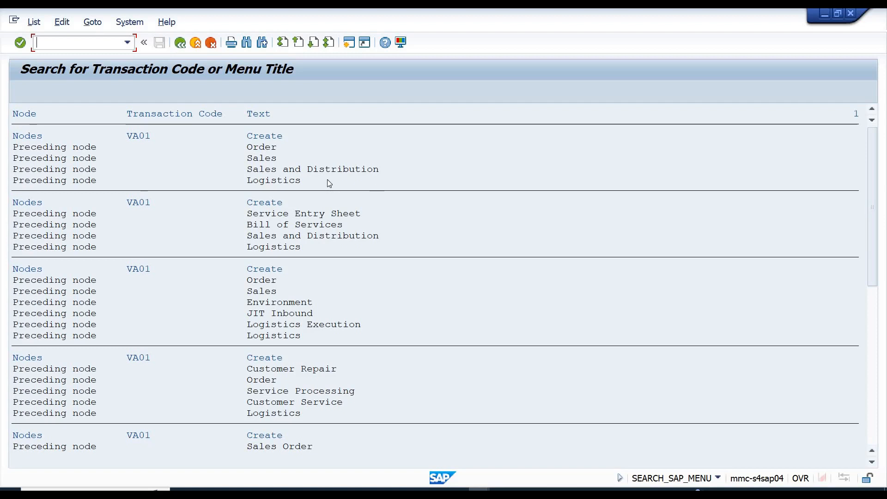
left_click(256, 159)
left_click(257, 236)
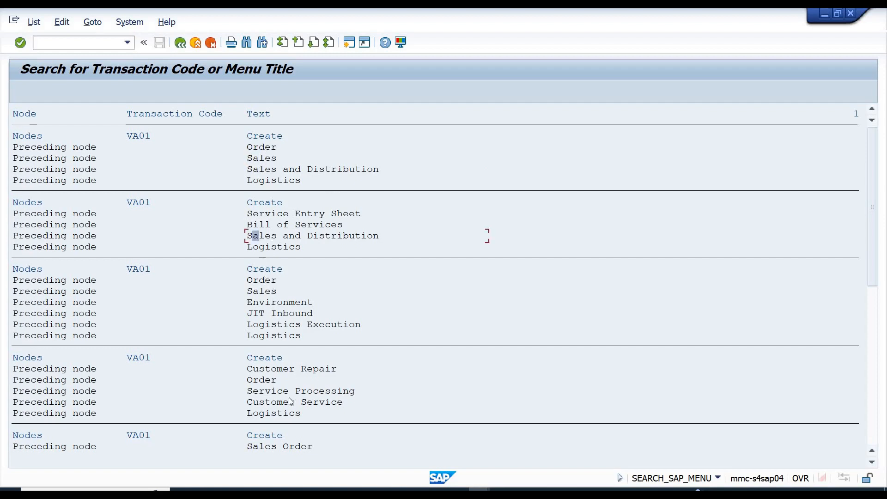
left_click(872, 387)
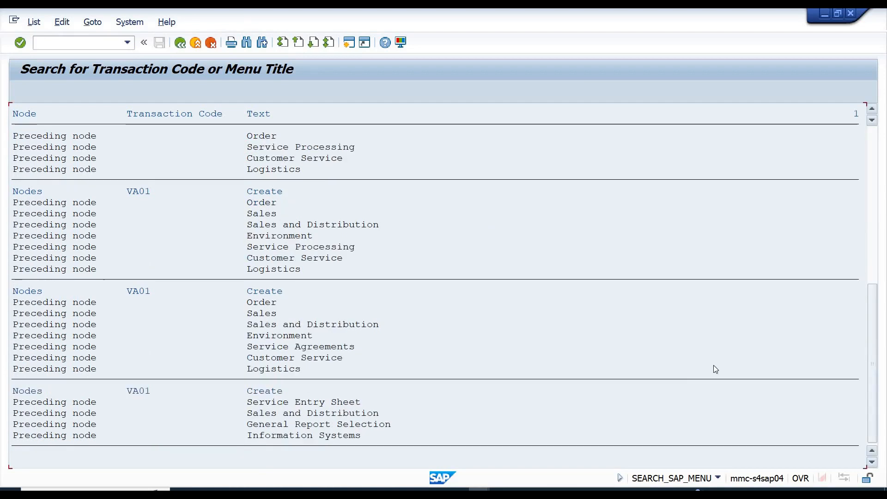
left_click(873, 140)
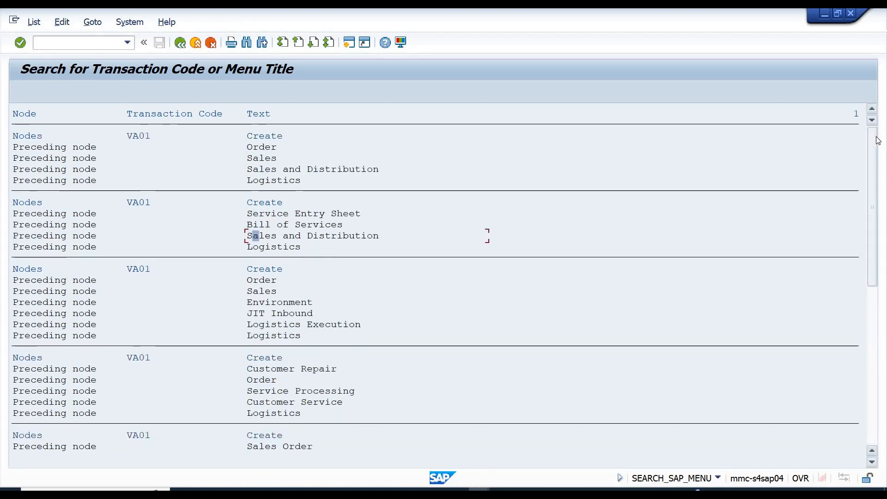
Open a new SAP session, place its window beside the VA01 search results and widen its menu tree.
left_click(349, 45)
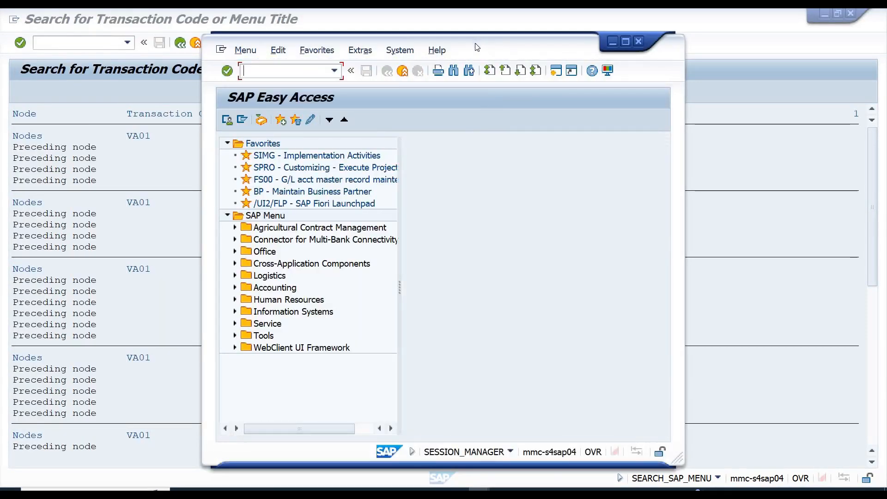
left_click_drag(475, 44, 657, 49)
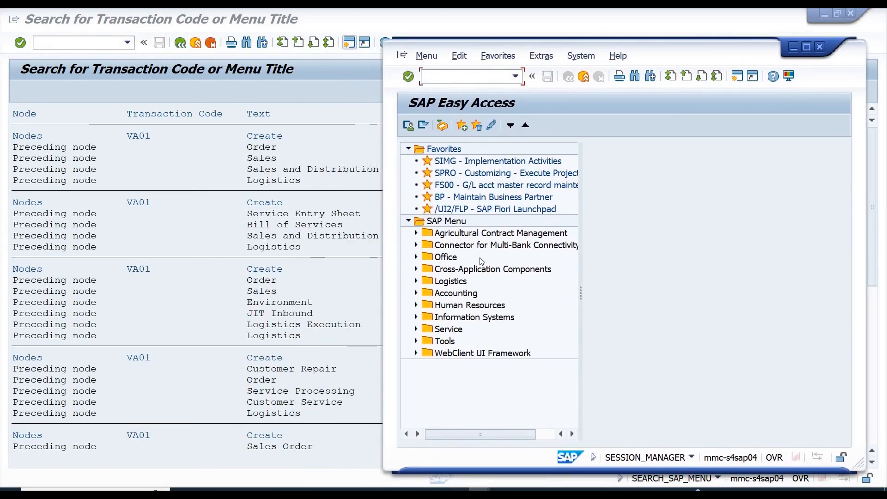
left_click_drag(582, 293, 698, 294)
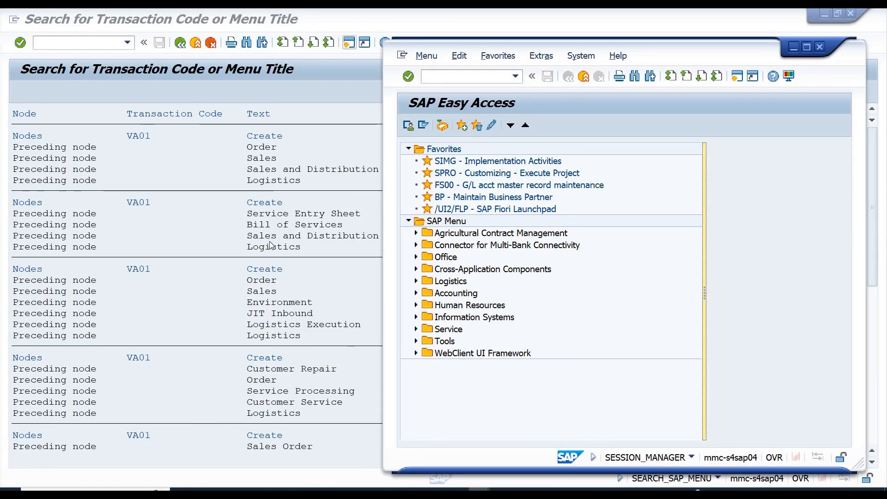
Expand Logistics, Sales and Distribution, Bill of Services and Service Entry Sheet in the SAP Menu tree and select VA01 - Create.
left_click(416, 281)
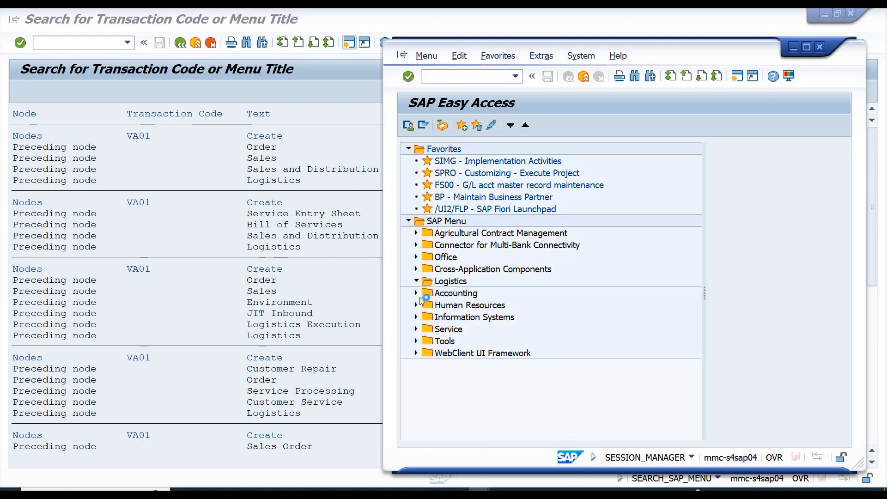
double_click(453, 332)
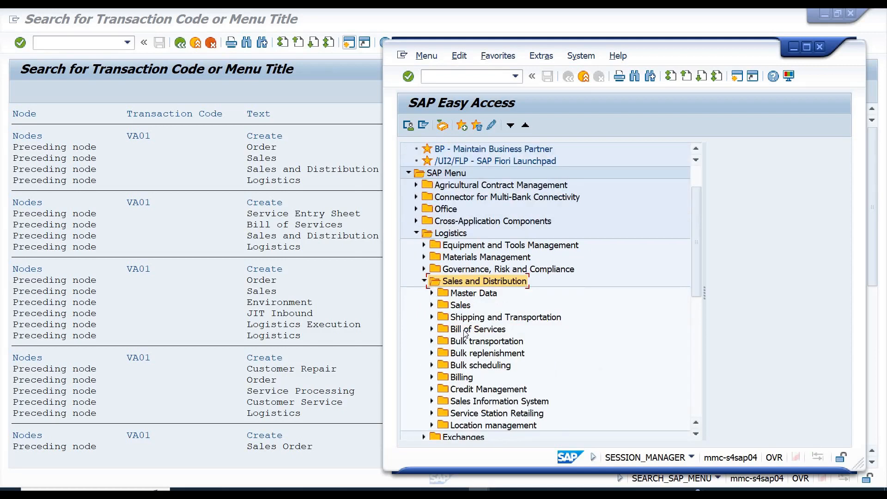
left_click(432, 329)
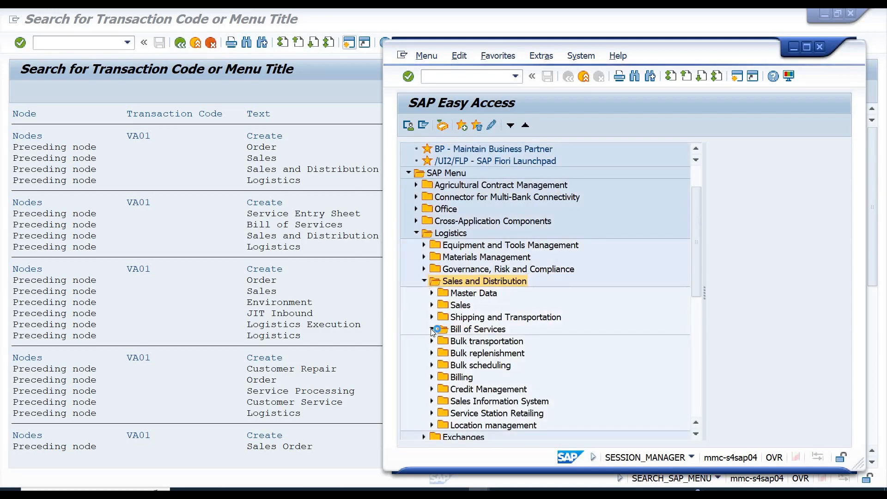
left_click(477, 342)
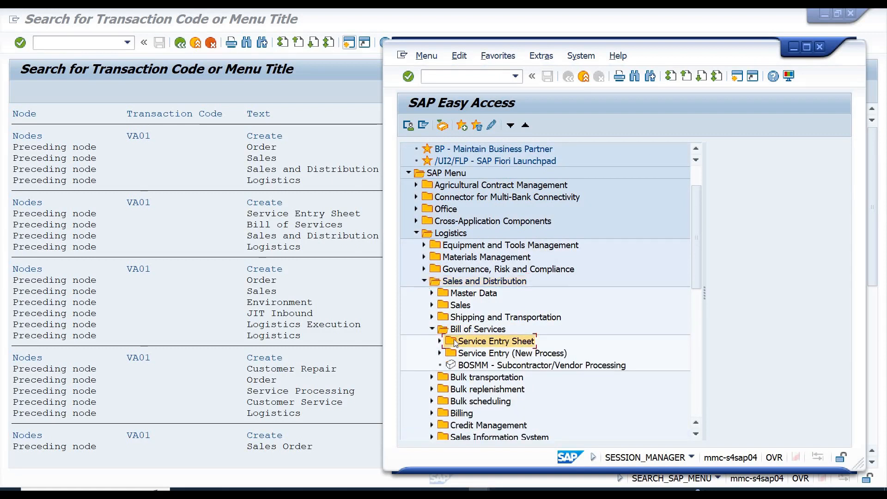
left_click(440, 342)
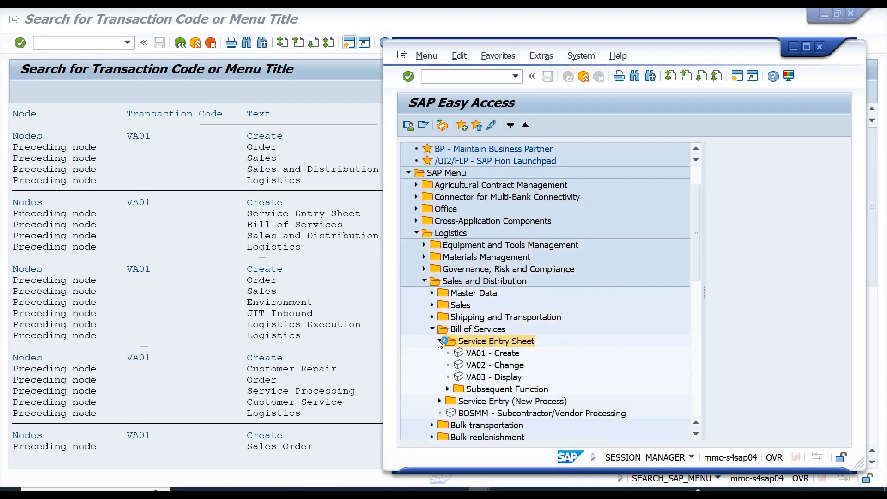
left_click(485, 355)
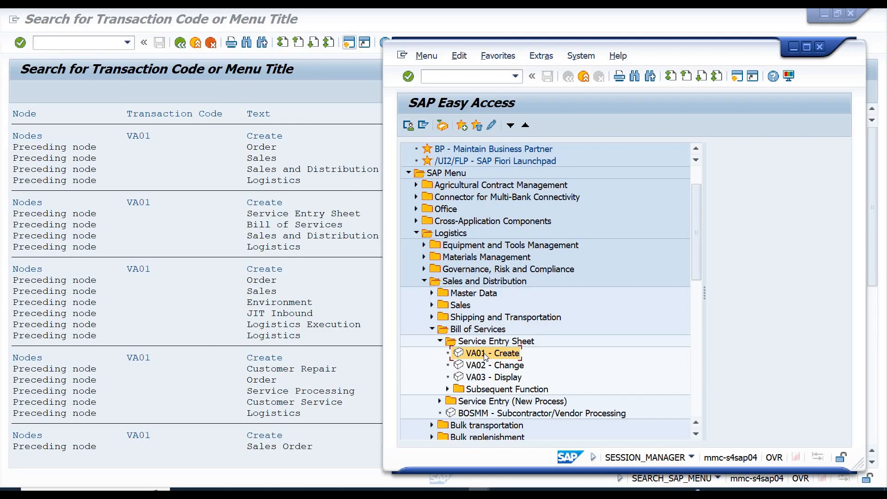
Switch to the SD workbook to view the recorded search code, and minimize it to return to the SAP windows.
key("alt+Tab")
key("Tab")
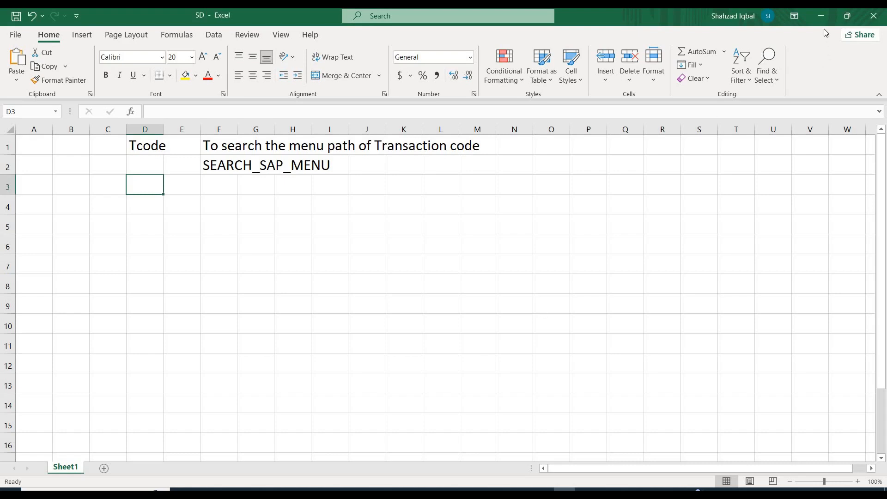
left_click(821, 16)
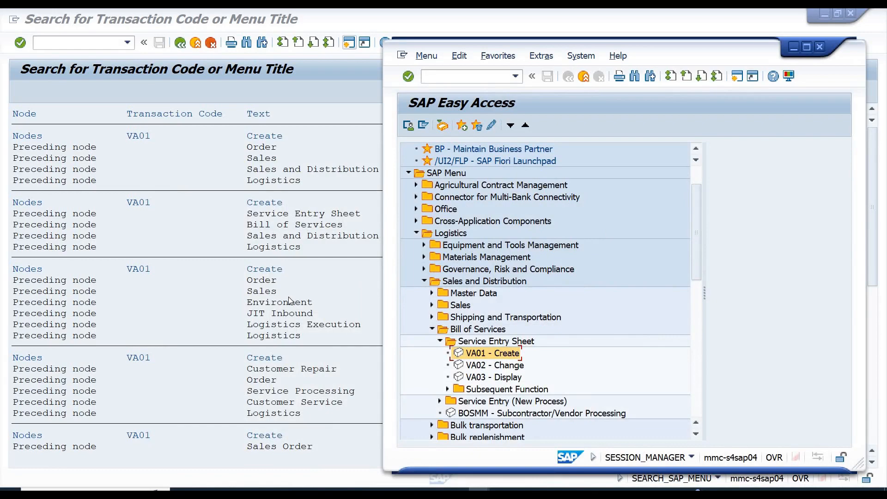
Switch to the VA01 search results session and exit the search to the SAP Easy Access screen.
key("alt+Tab")
key("alt+Tab")
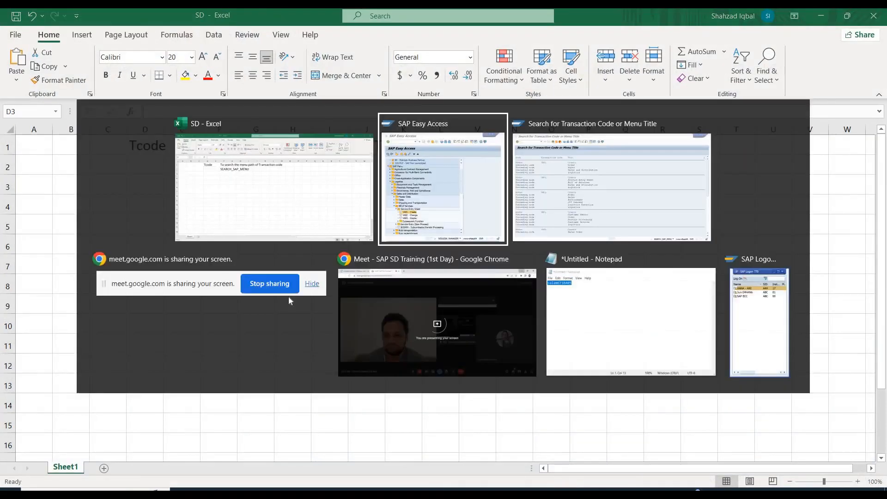
key("alt+Tab")
key("Tab")
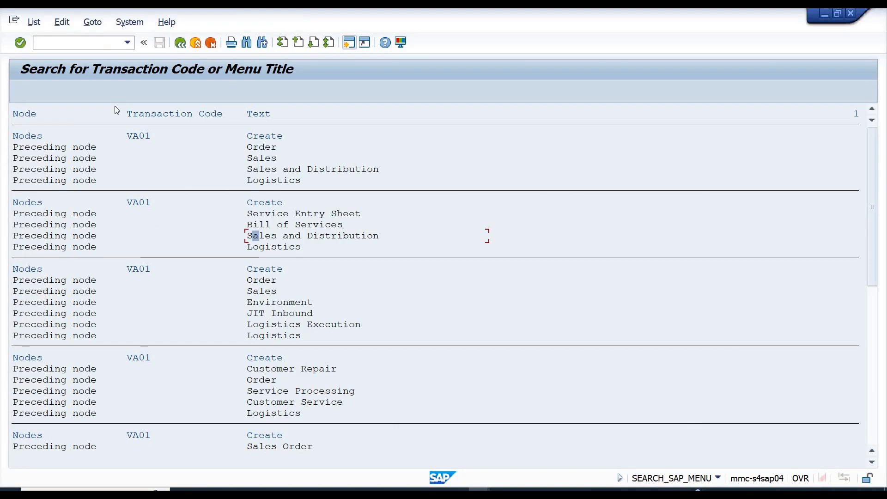
key("Tab")
left_click(196, 43)
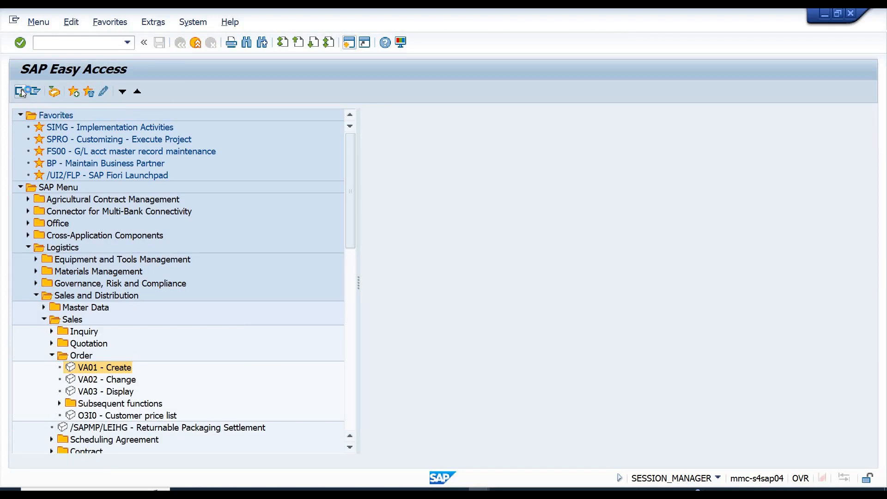
Display the user menu, return to the SAP menu for comparison, and switch to the user menu again.
left_click(21, 91)
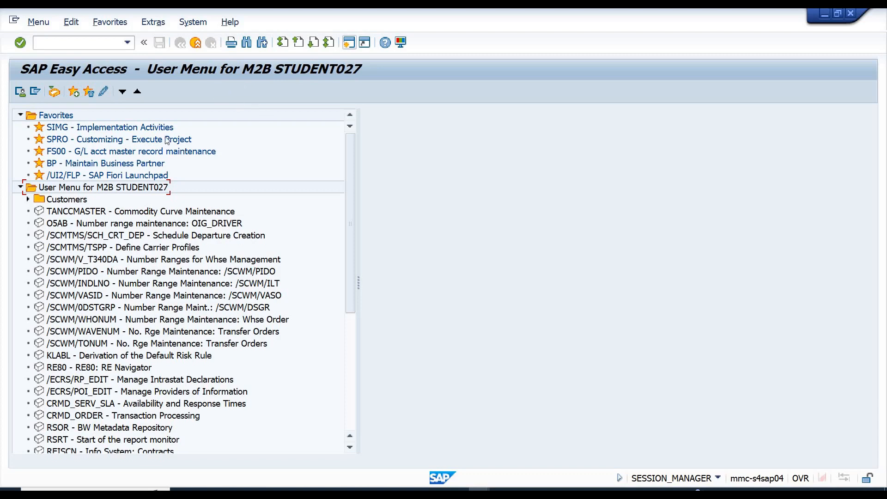
left_click(33, 93)
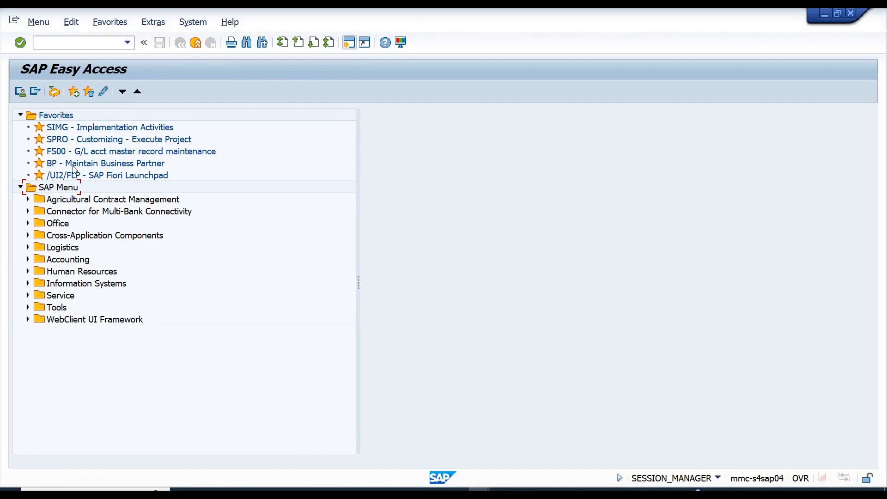
left_click(57, 204)
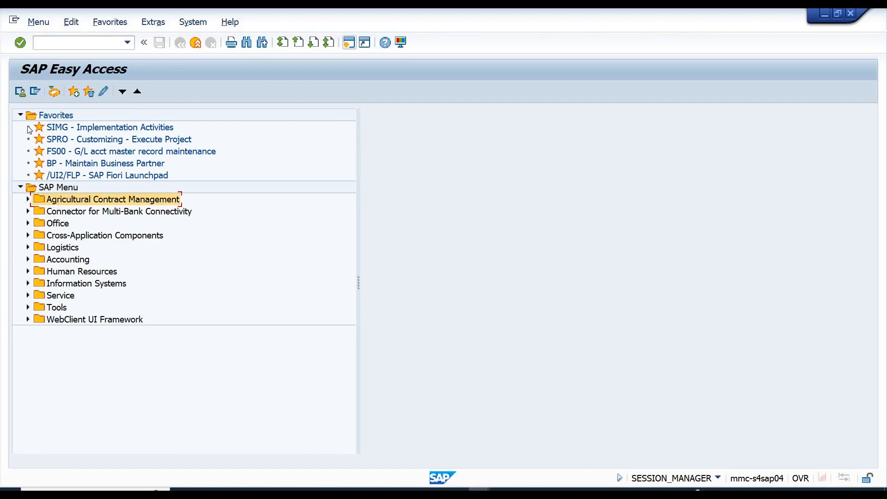
left_click(21, 93)
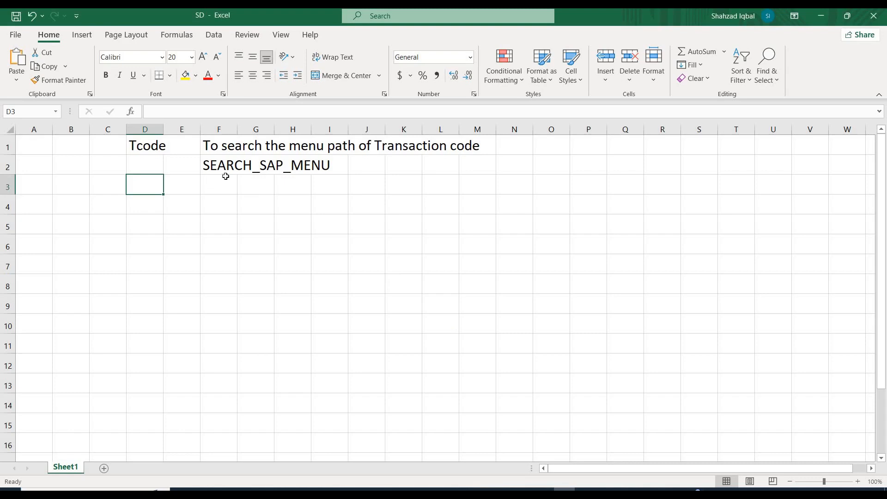
In the SD workbook, number the SEARCH_SAP_MENU entry by entering 1 in cell E2.
left_click(181, 169)
type("1")
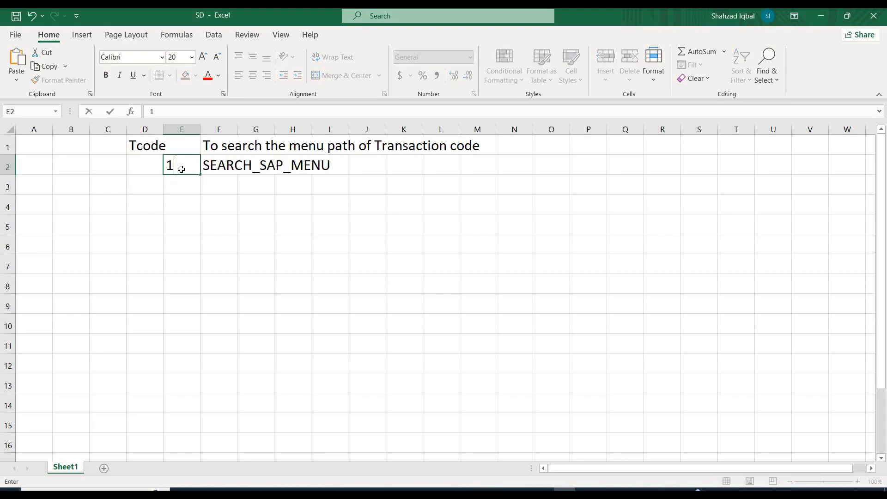
key("Return")
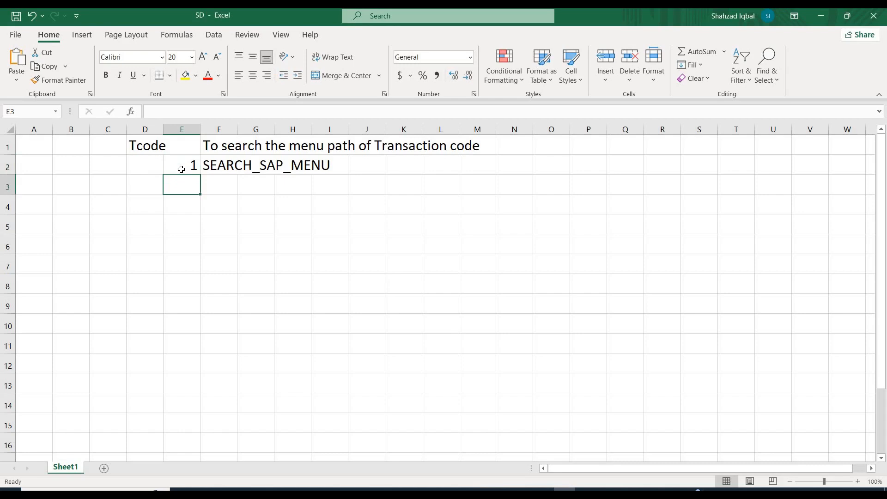
Add a second entry below, with 2 in cell E3 and the code SEARCH_USER_MENU in cell F3.
type("2")
key("Tab")
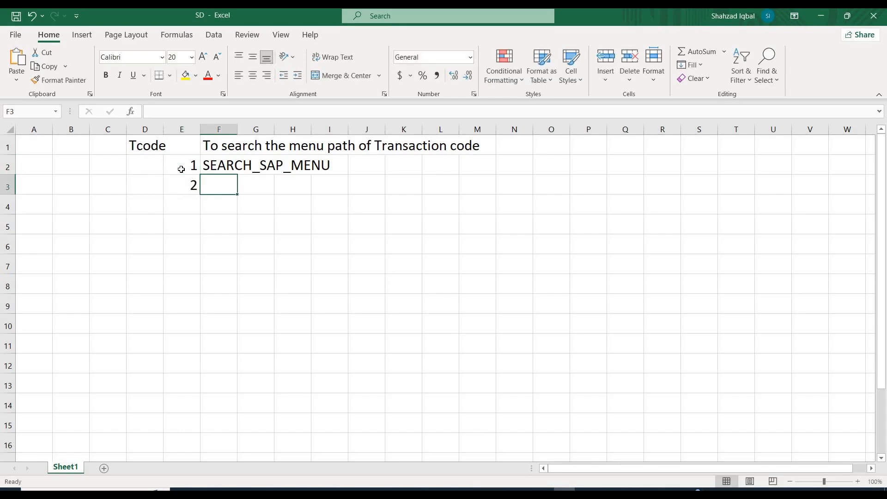
type("SEAR")
type("CH")
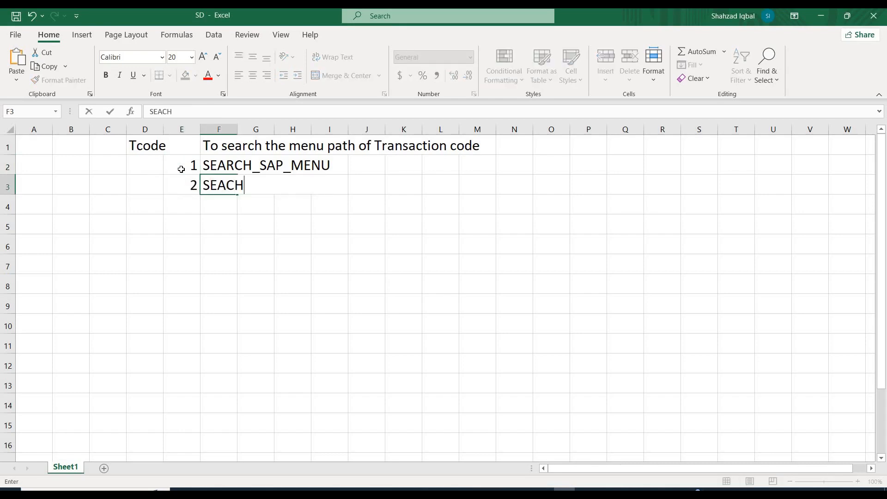
key("BackSpace")
key("BackSpace")
key("BackSpace")
type("ARCH")
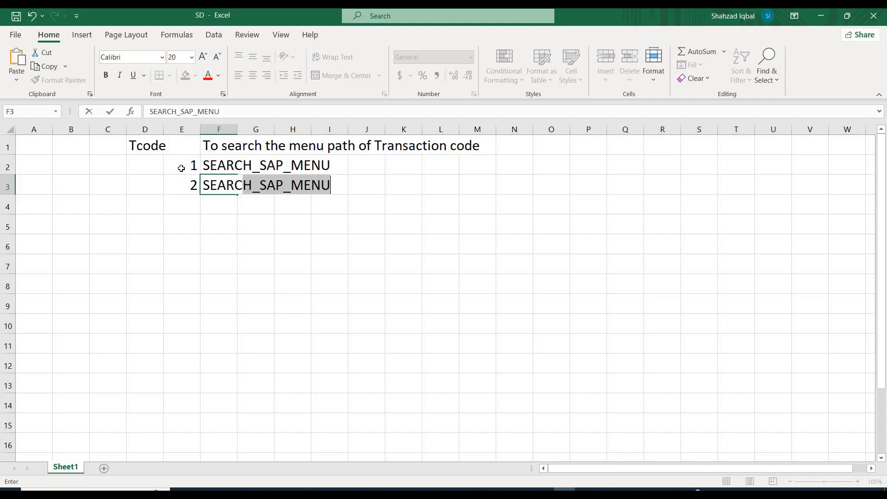
type("_USER")
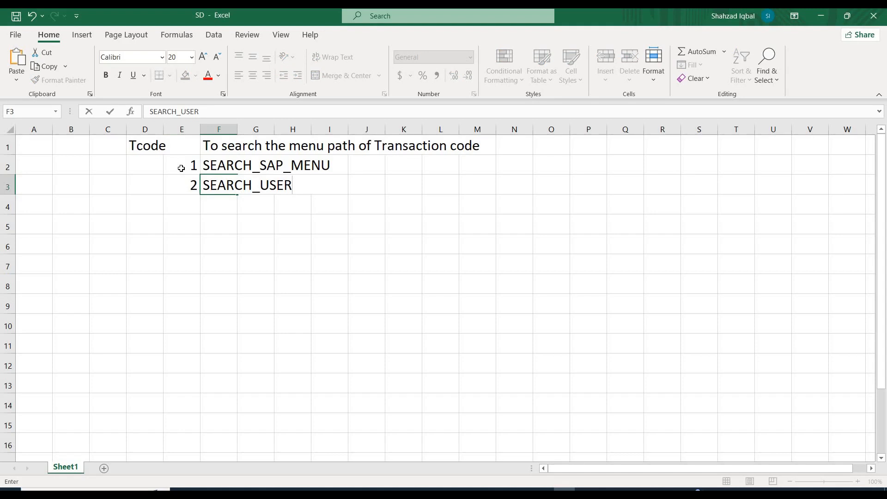
type("_MENU")
key("Return")
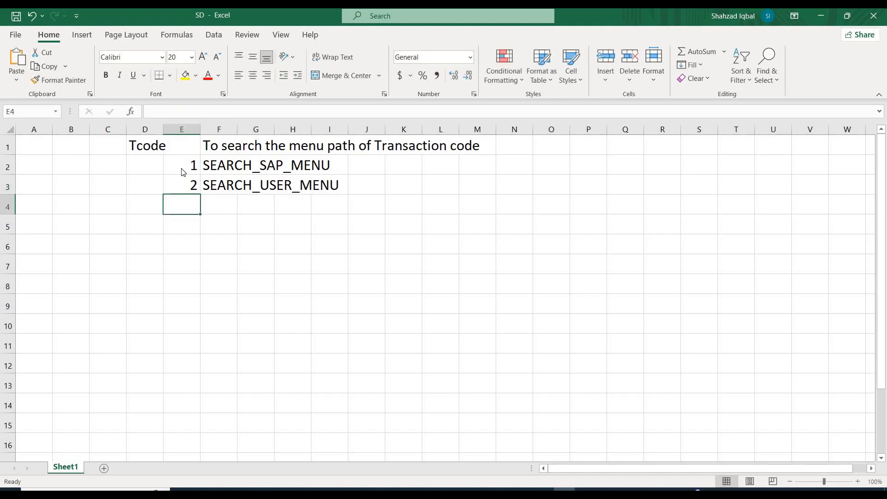
Switch back to SAP, look through Event Reporting and Monitoring and Lists under Event Management in the user menu, and collapse Event Management.
key("alt+Tab")
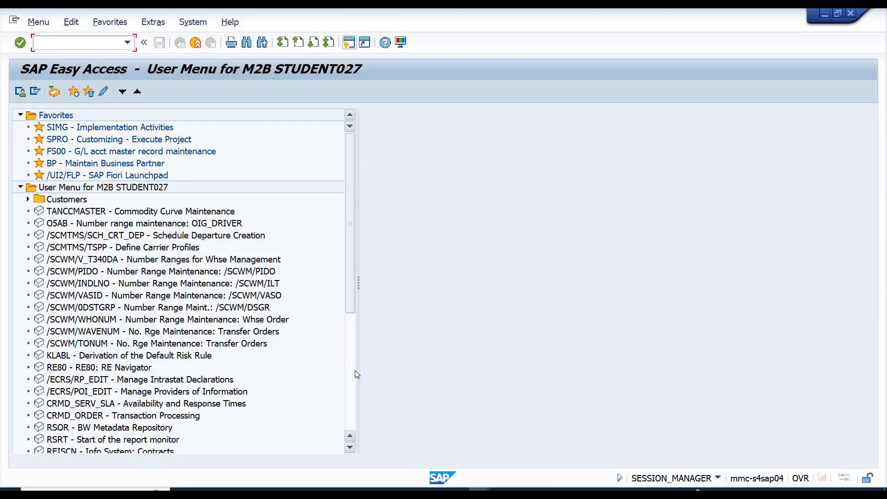
scroll(355, 371, "down", 6)
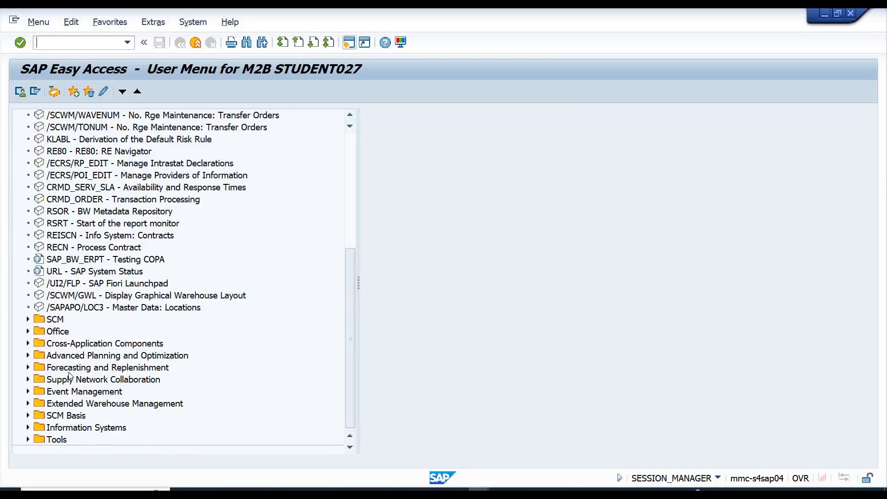
left_click(28, 391)
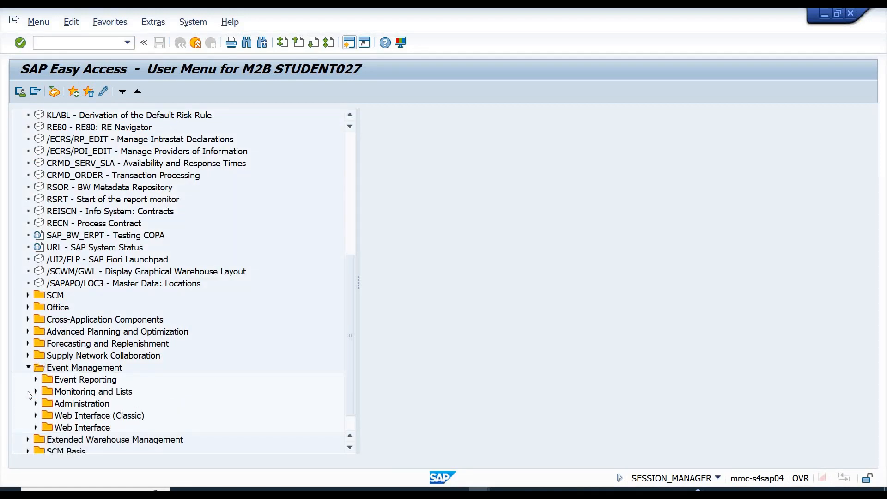
left_click(36, 380)
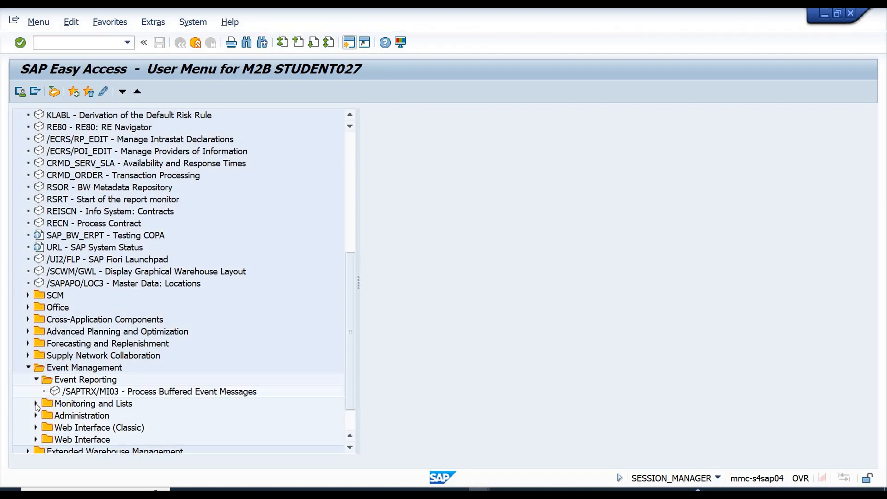
left_click(36, 405)
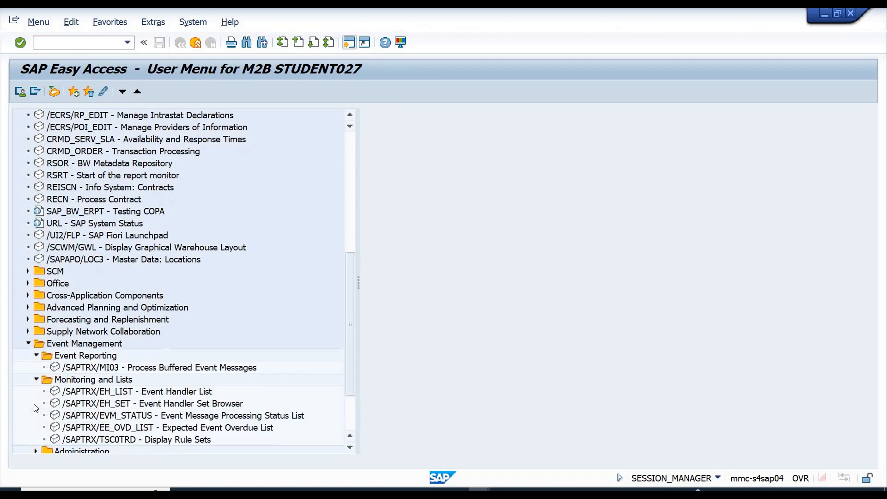
left_click(29, 344)
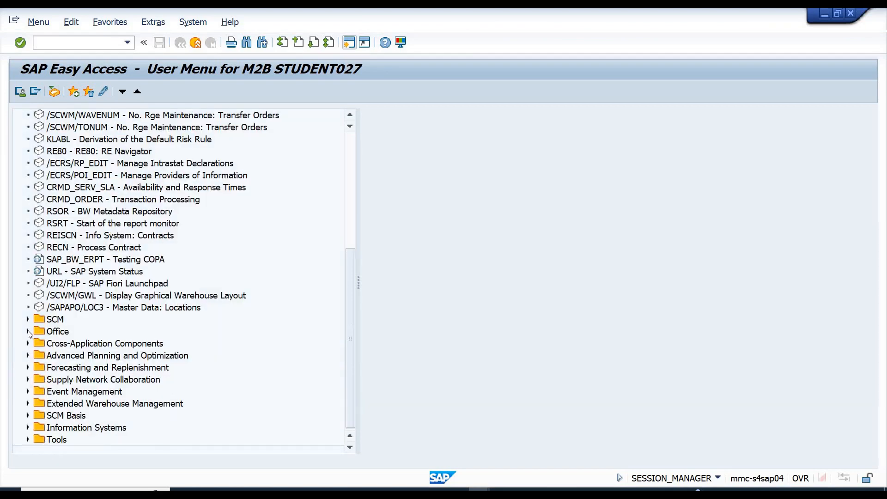
Look inside the Office and SCM folders of the user menu and collapse them again.
left_click(29, 331)
left_click(29, 332)
left_click(29, 320)
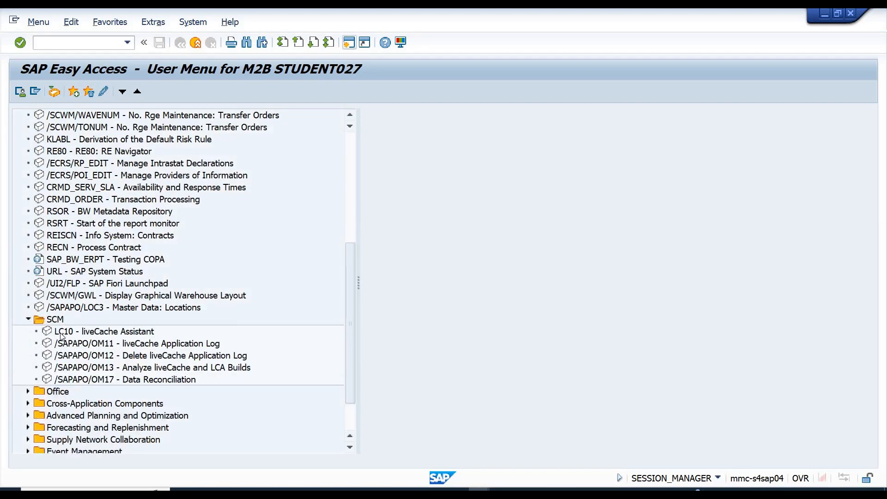
left_click(28, 320)
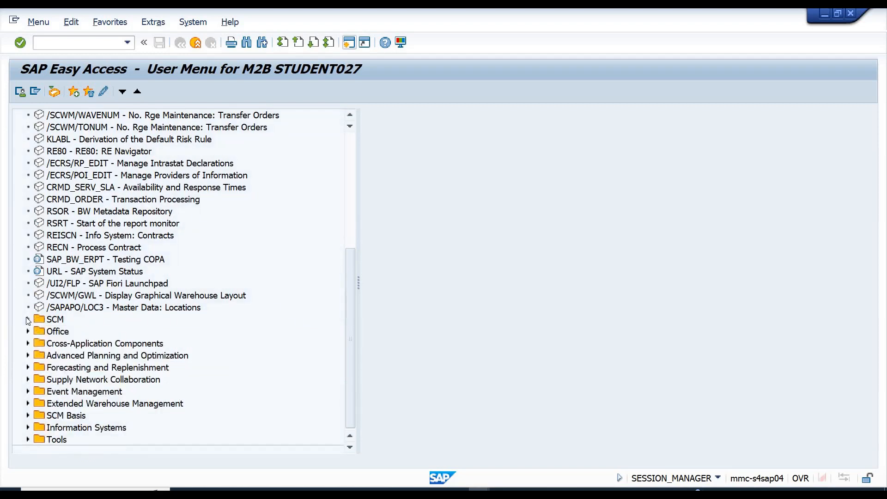
Recall SEARCH_SAP_MENU from the transaction code history, change it to SEARCH_USER_MENU and run it.
left_click(125, 44)
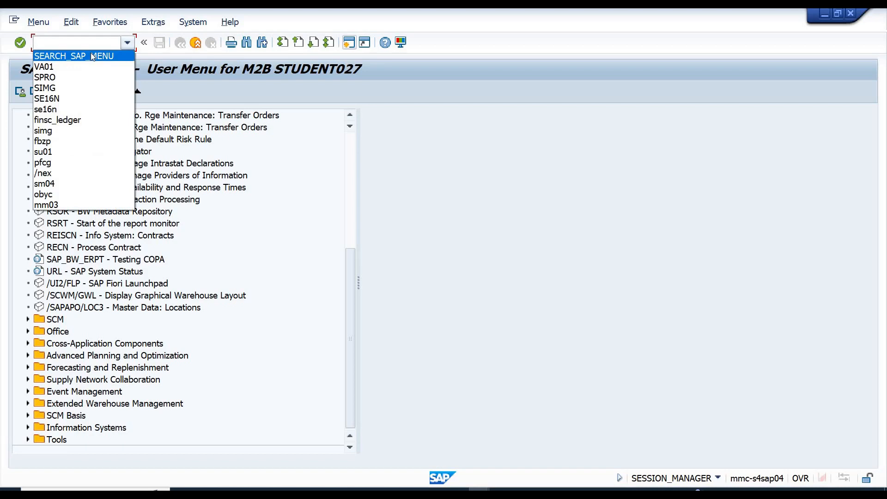
left_click(91, 55)
left_click(88, 42)
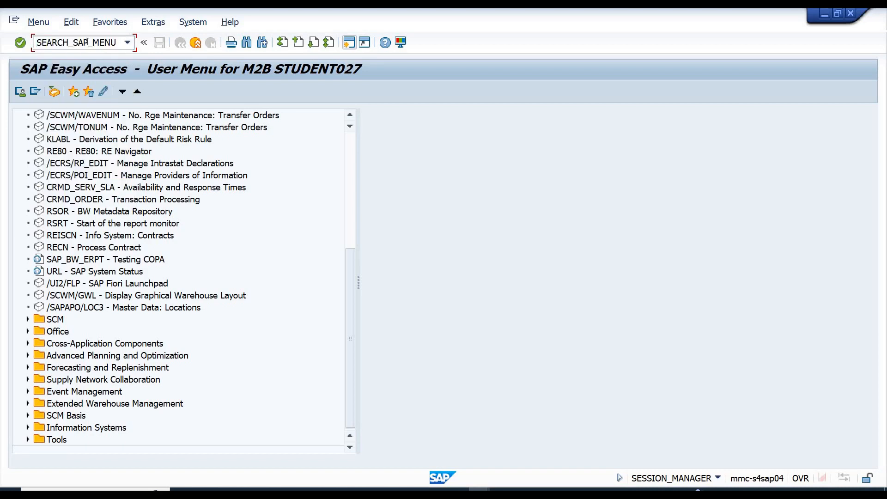
key("BackSpace")
key("BackSpace")
key("BackSpace")
type("USER")
key("Return")
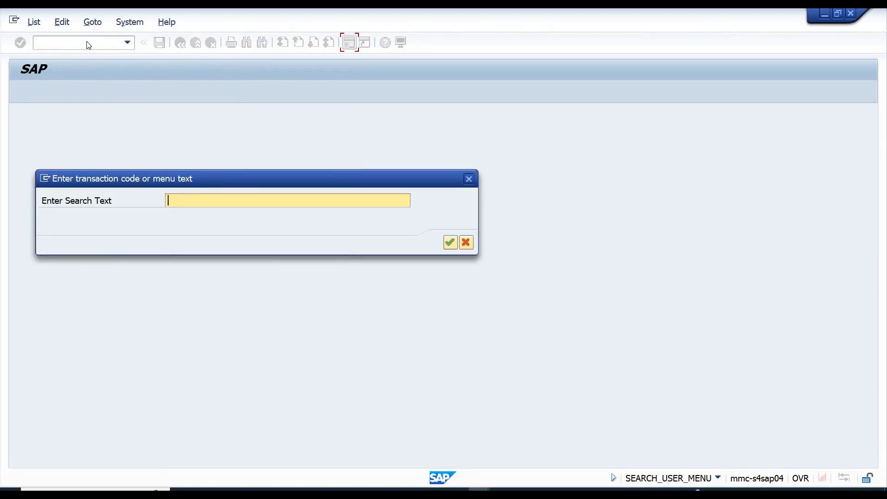
Search the user menu for LC10, review the preceding nodes of the listed menu paths, and exit to SAP Easy Access.
type("LC10")
key("Return")
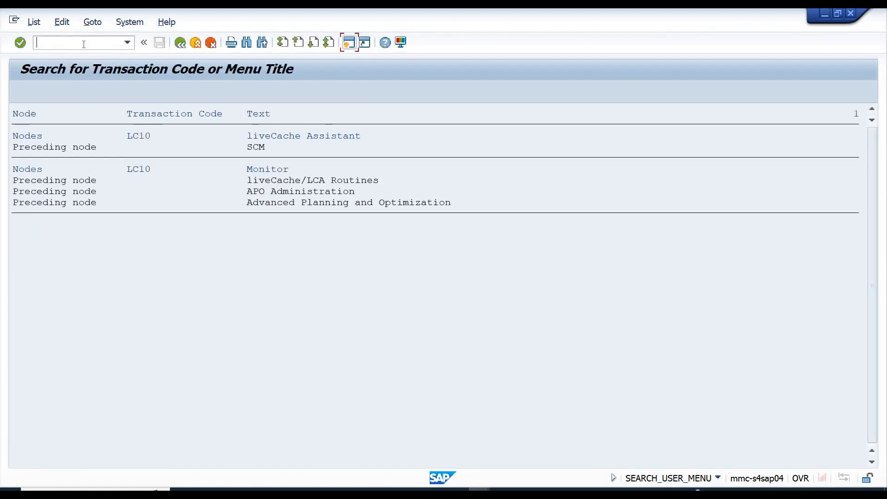
left_click(257, 151)
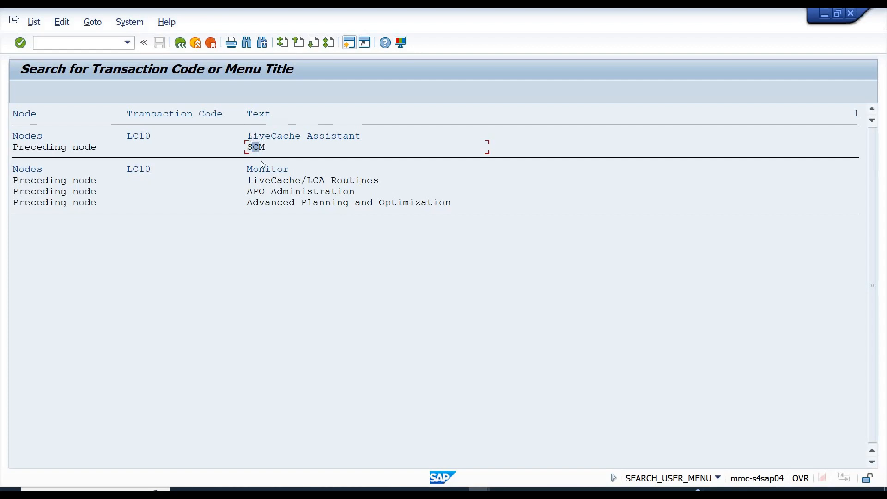
left_click(267, 204)
left_click(255, 193)
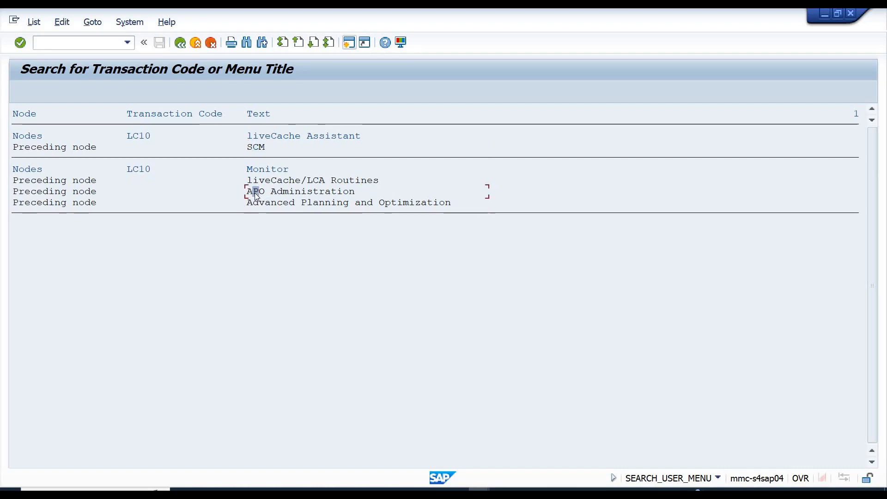
left_click(196, 43)
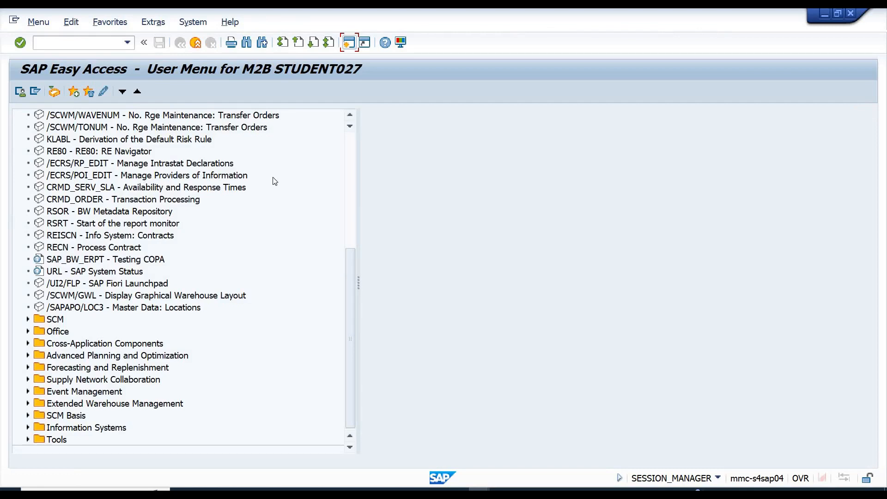
Return to the start of the user menu tree and switch the display to the SAP menu.
left_click(349, 146)
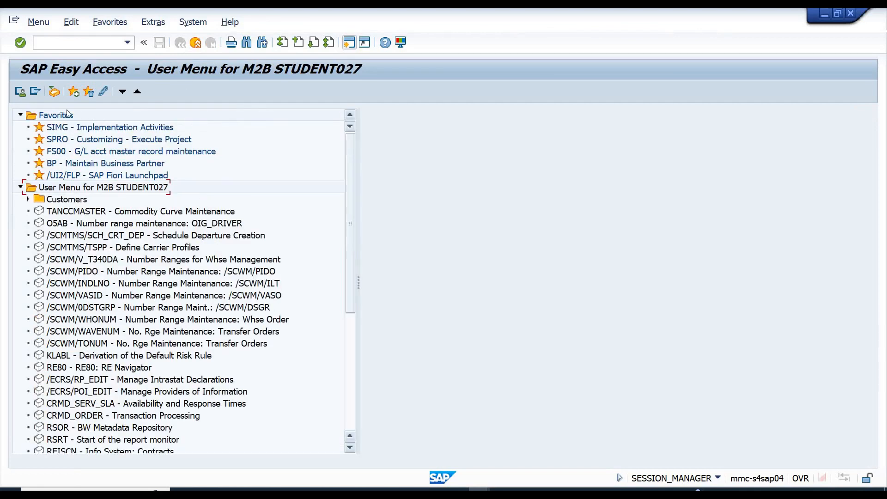
left_click(18, 96)
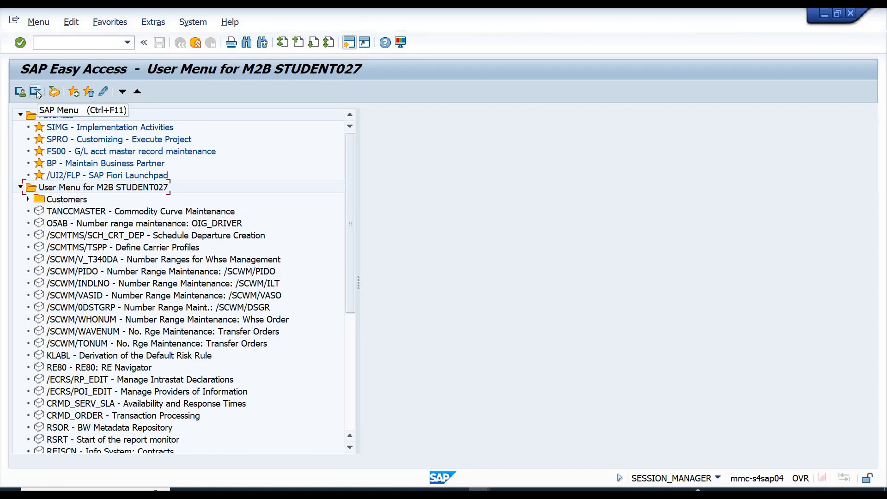
left_click(37, 90)
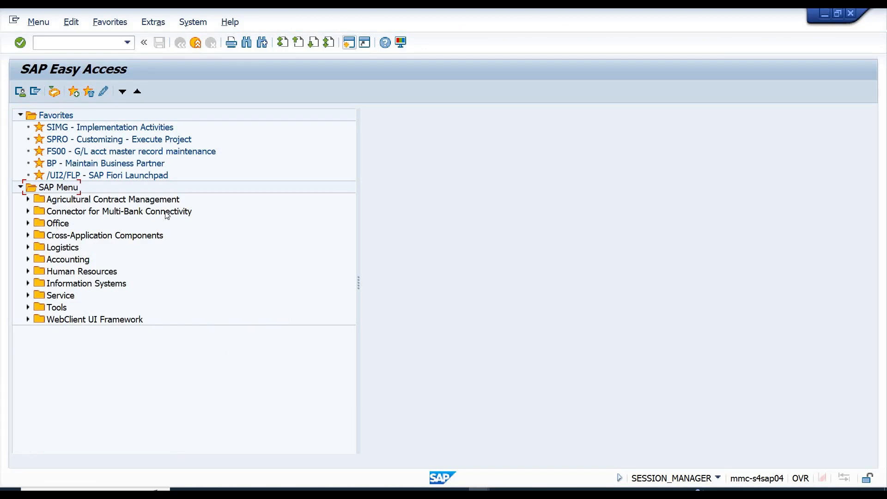
Locate SPRO - Execute Project in the SAP menu under Tools, Customizing, IMG.
left_click(62, 141)
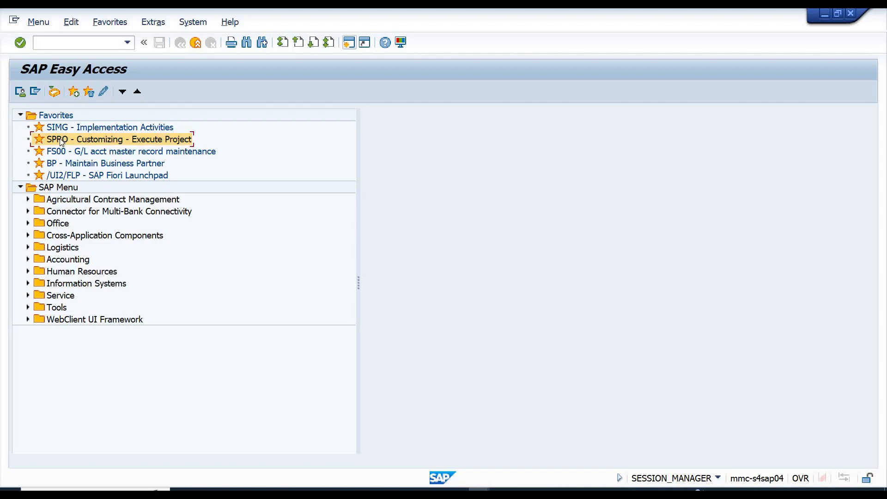
left_click(28, 308)
left_click(35, 286)
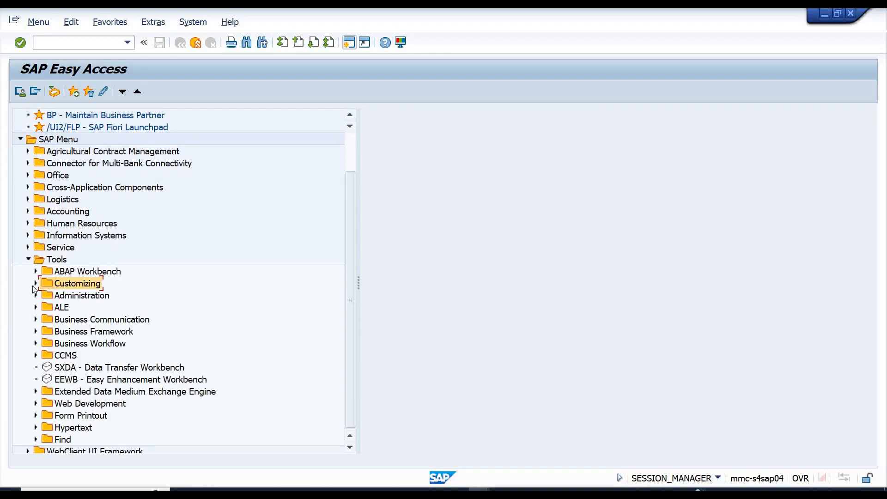
left_click(36, 284)
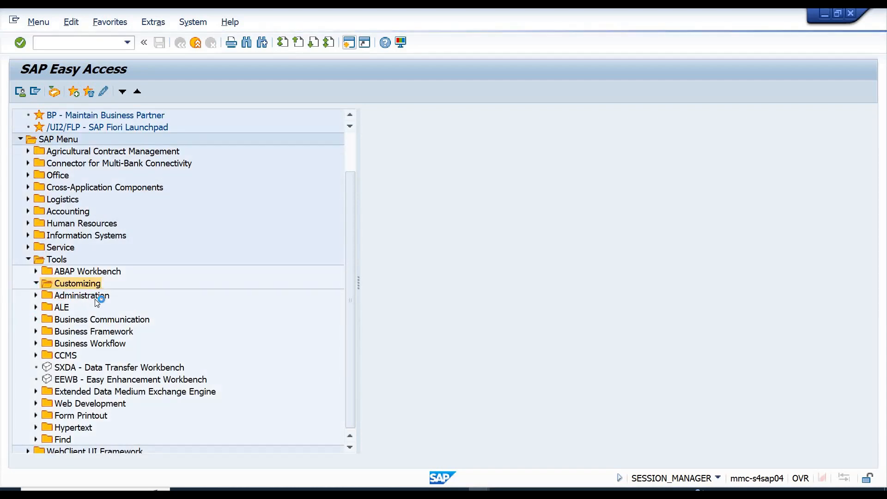
left_click(42, 296)
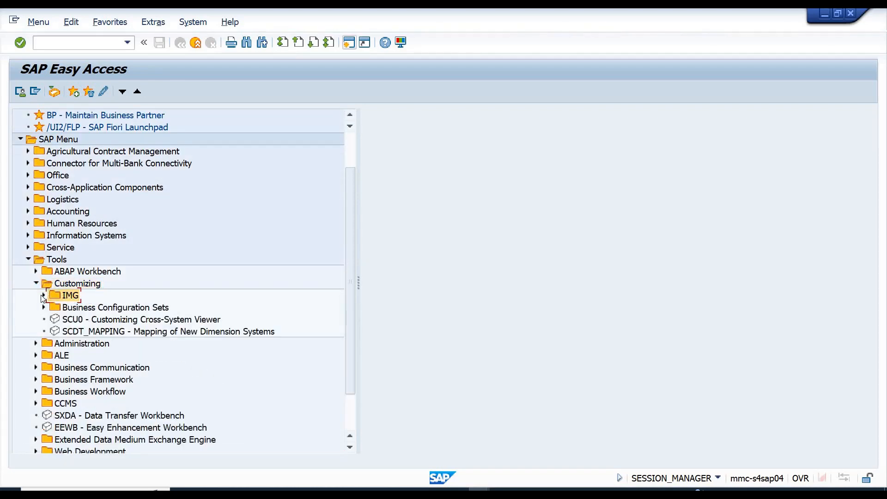
left_click(43, 296)
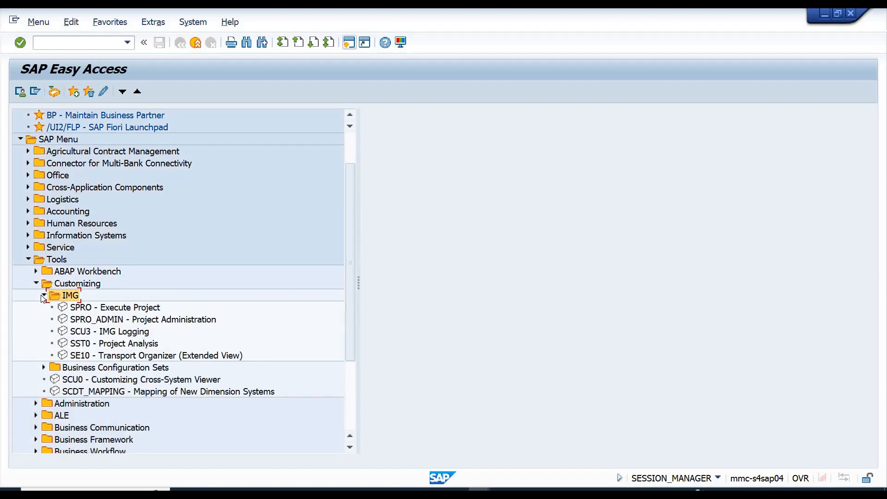
left_click(93, 309)
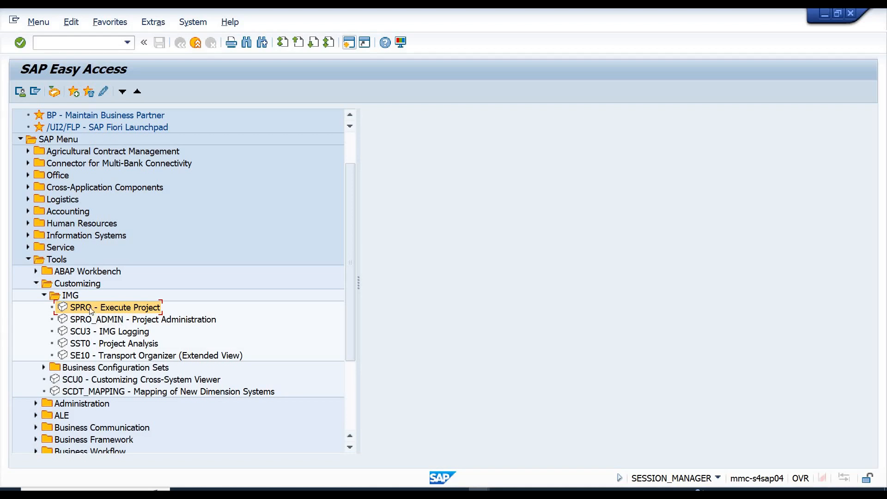
Examine the transaction codes shown in front of the entries in the IMG folder.
left_click(86, 346)
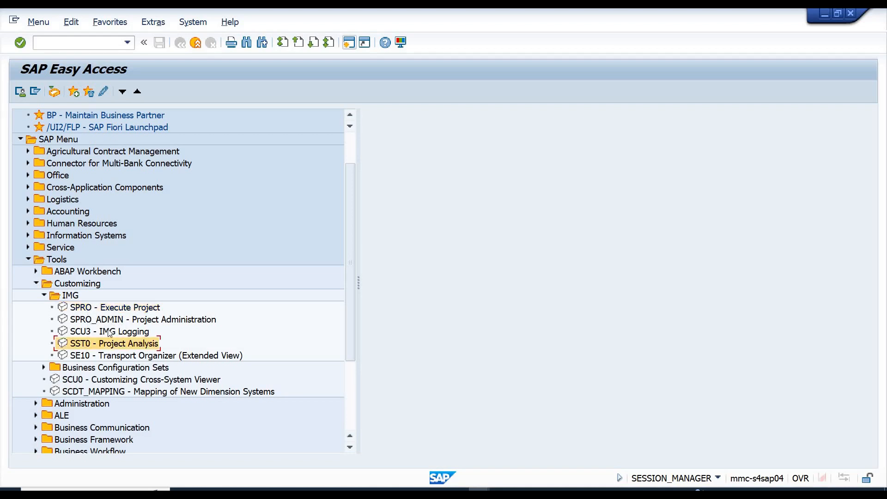
left_click(143, 308)
left_click(144, 321)
left_click(135, 334)
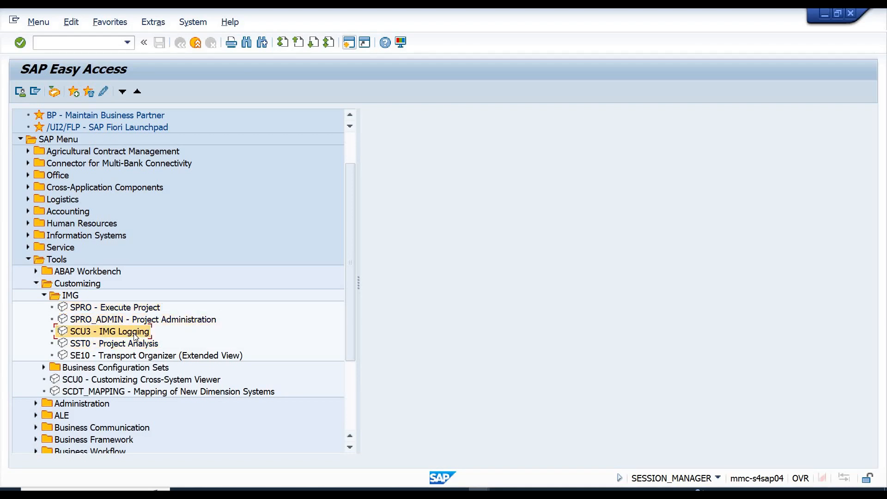
left_click(77, 313)
left_click(79, 319)
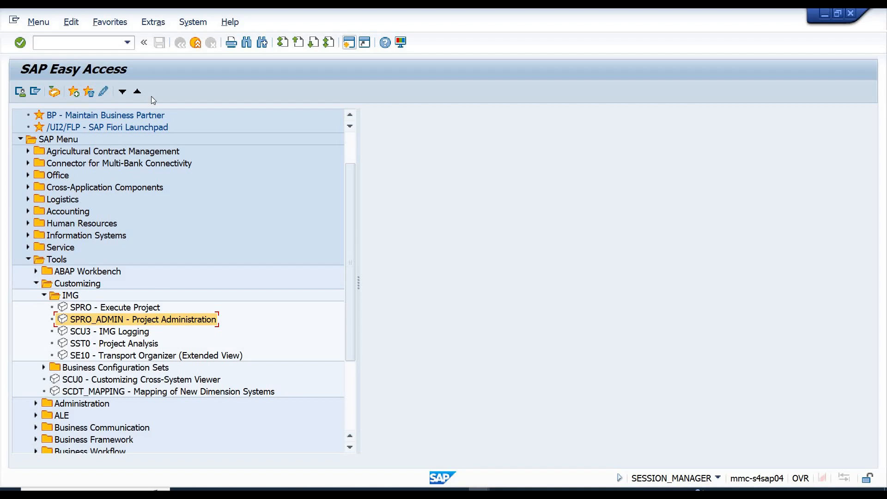
Turn off Display Technical Names in the SAP Easy Access settings and apply the change.
key("Tab")
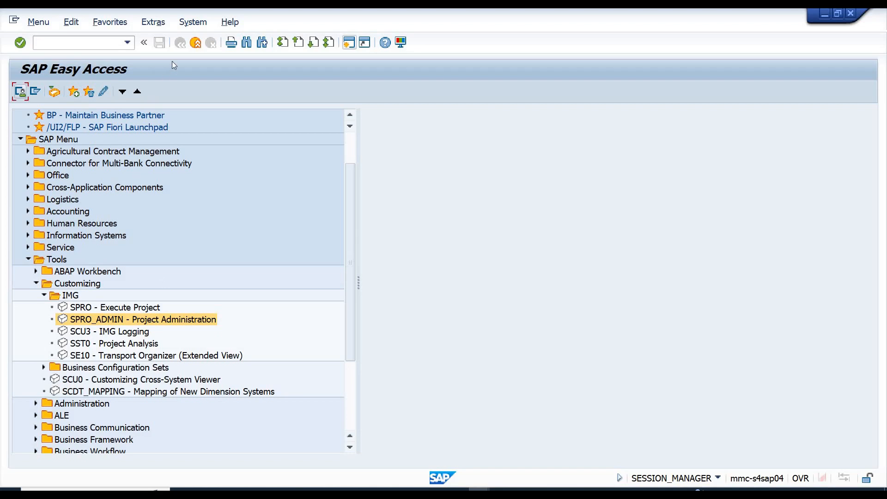
left_click(159, 25)
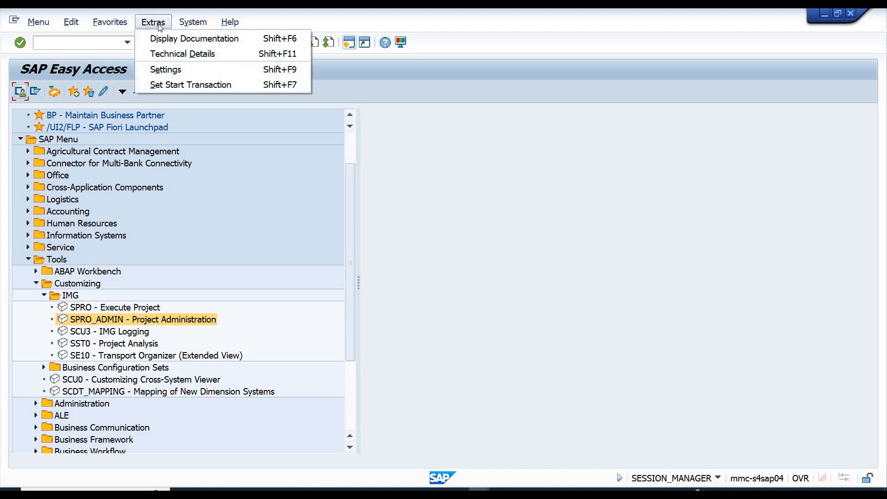
left_click(354, 200)
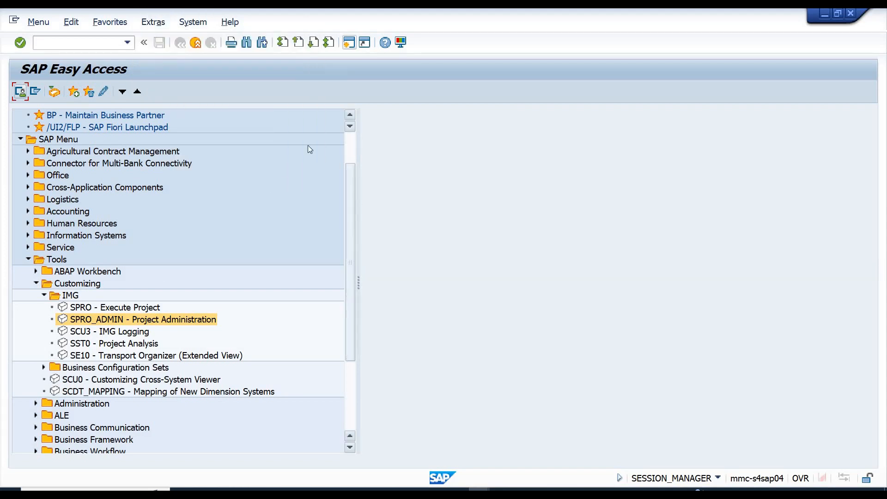
left_click(156, 26)
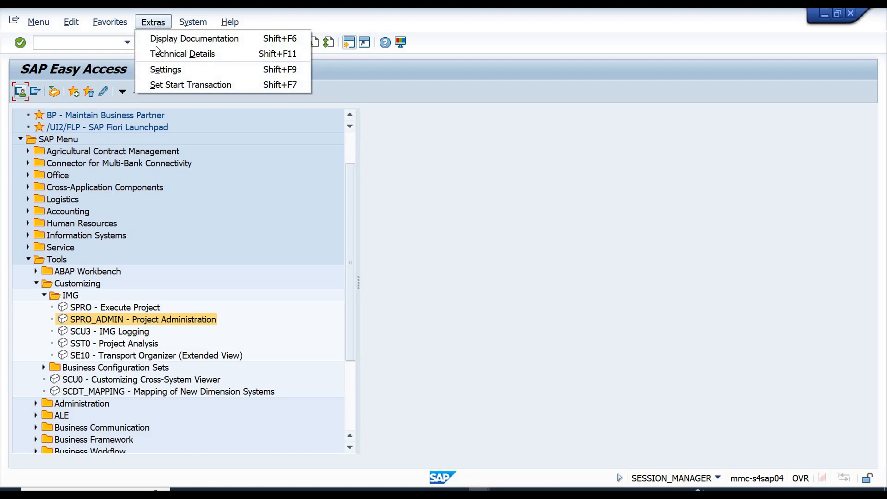
left_click(163, 70)
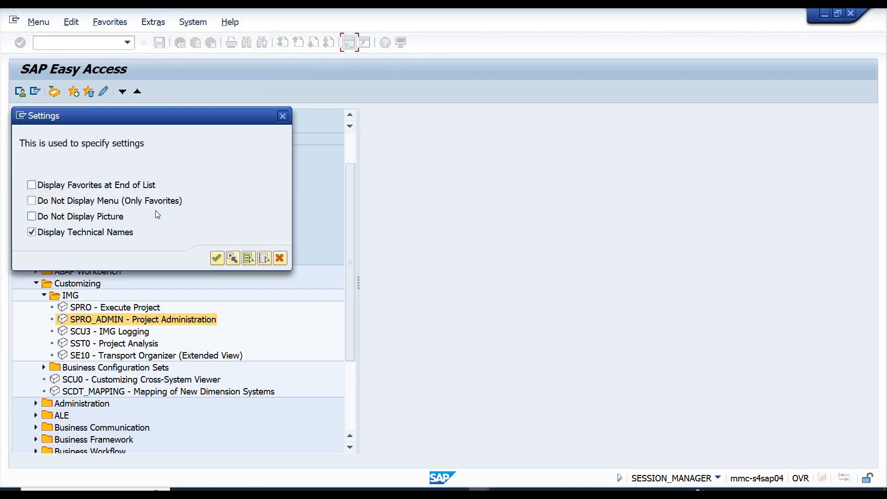
left_click(54, 235)
left_click(220, 257)
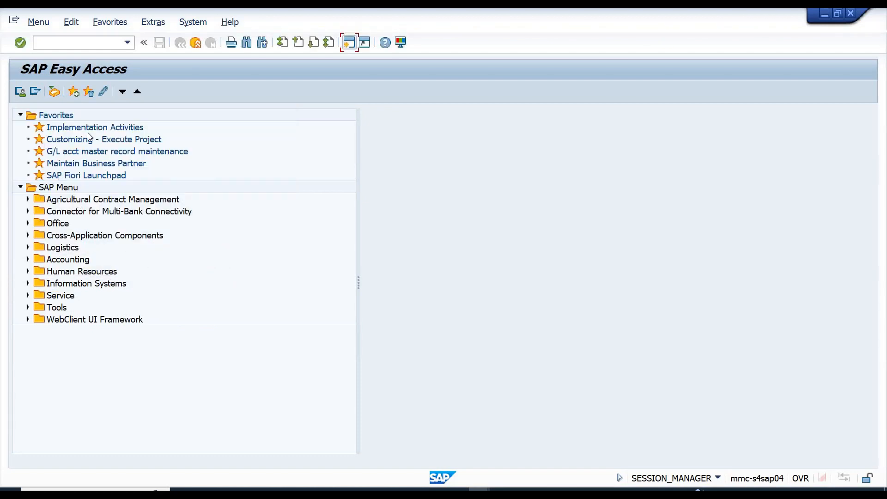
Check how each entry in the Favorites list is shown without its technical name.
left_click(75, 129)
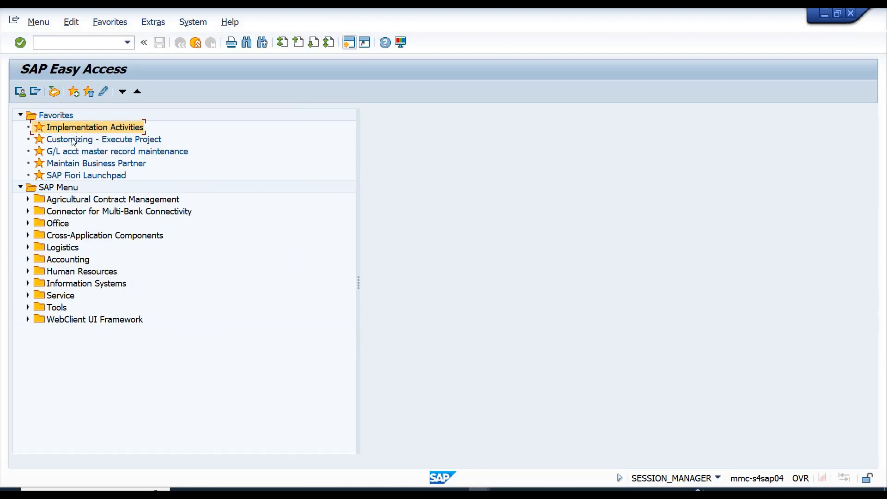
left_click(75, 140)
left_click(73, 153)
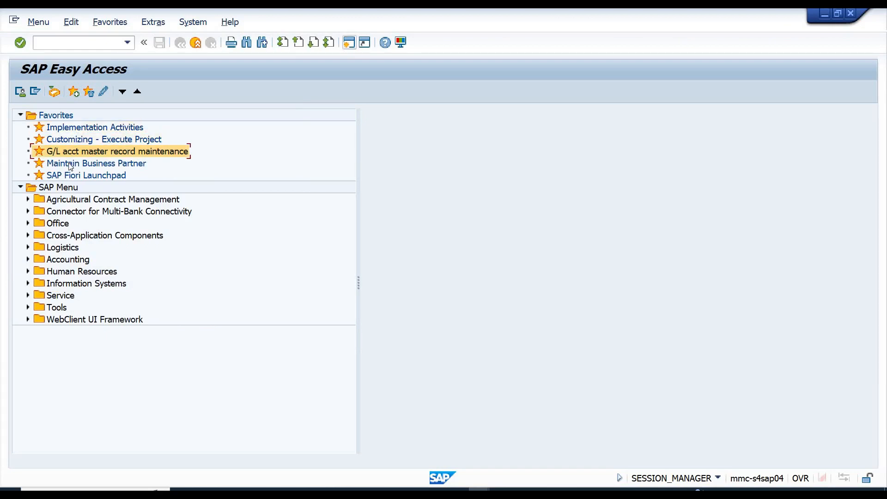
left_click(71, 165)
left_click(63, 176)
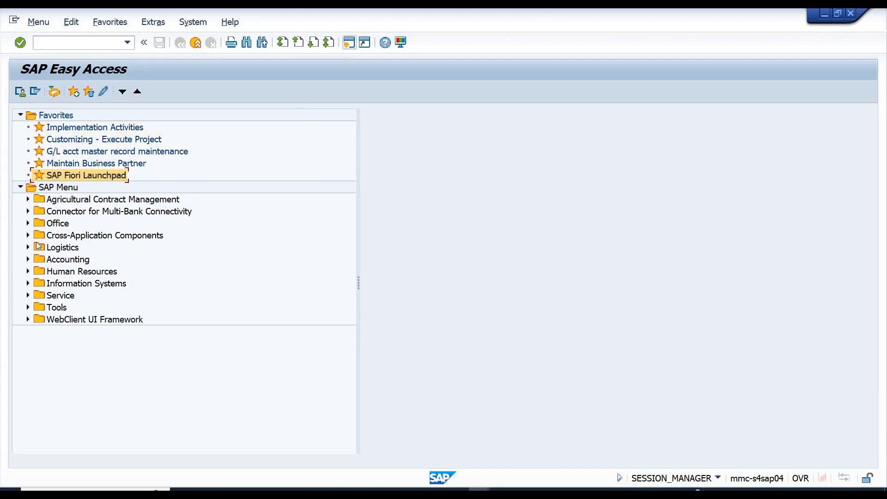
Expand Tools, Customizing and IMG in the SAP menu and check how the transactions appear without codes.
left_click(28, 308)
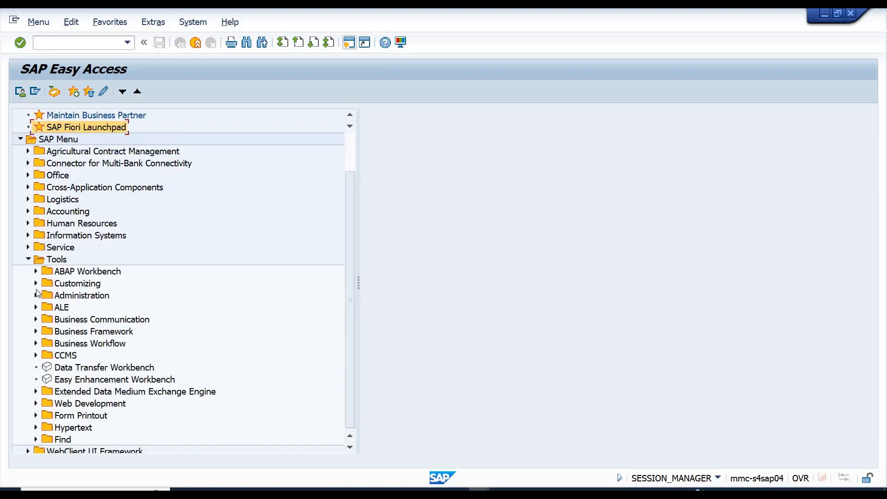
left_click(36, 283)
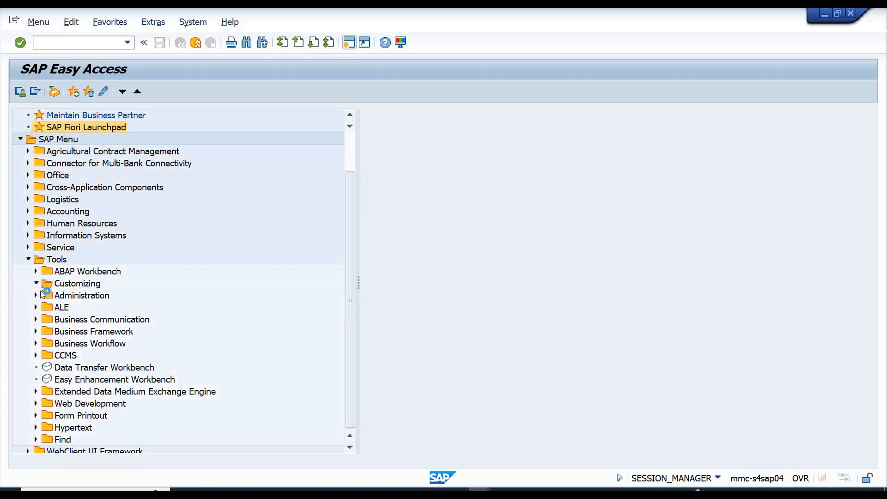
left_click(43, 295)
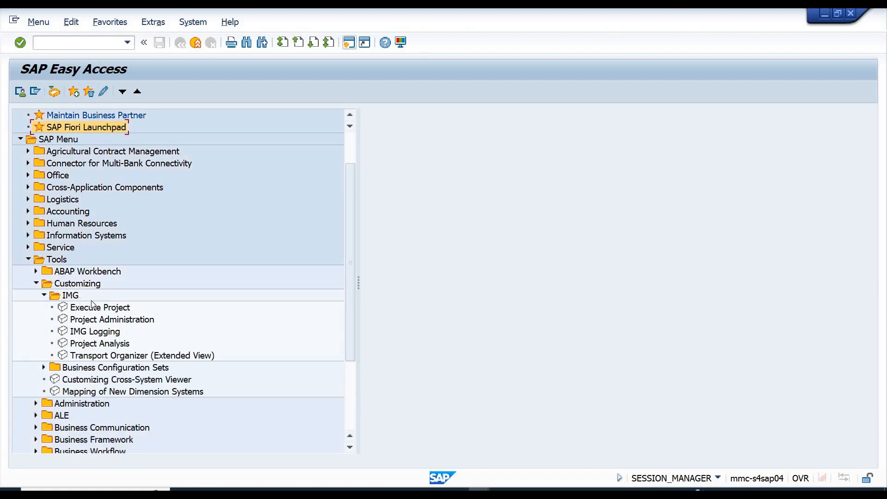
left_click(98, 309)
left_click(97, 320)
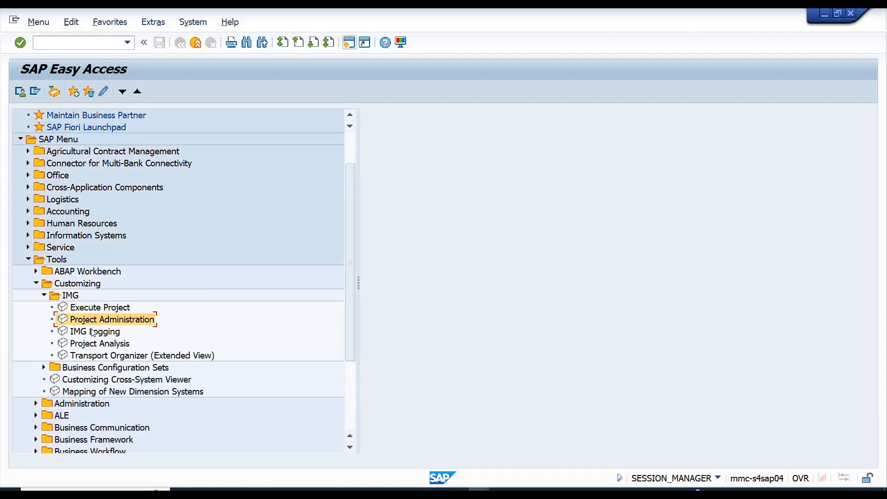
Turn on Display Technical Names and Display Favorites at End of List in the SAP Easy Access settings.
left_click(157, 23)
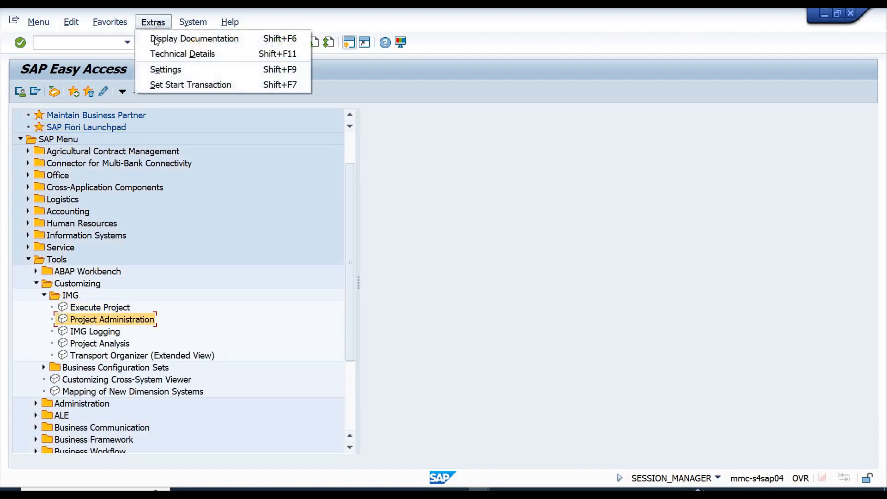
left_click(165, 73)
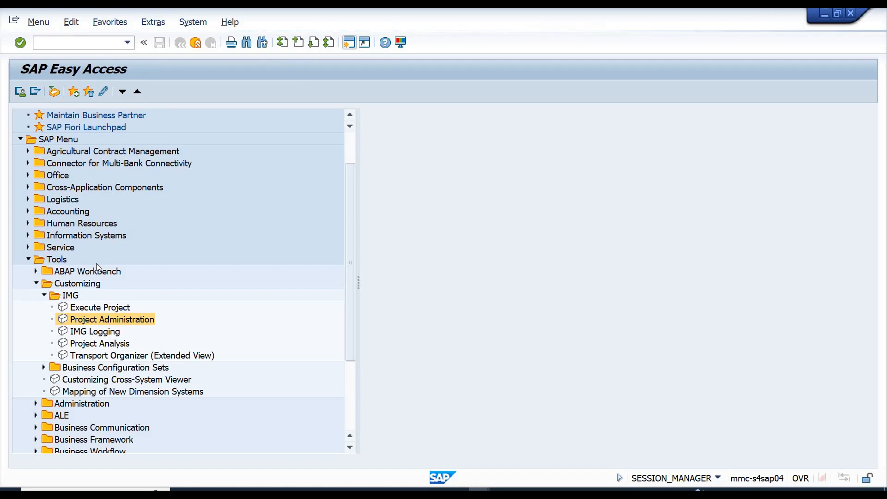
left_click(45, 234)
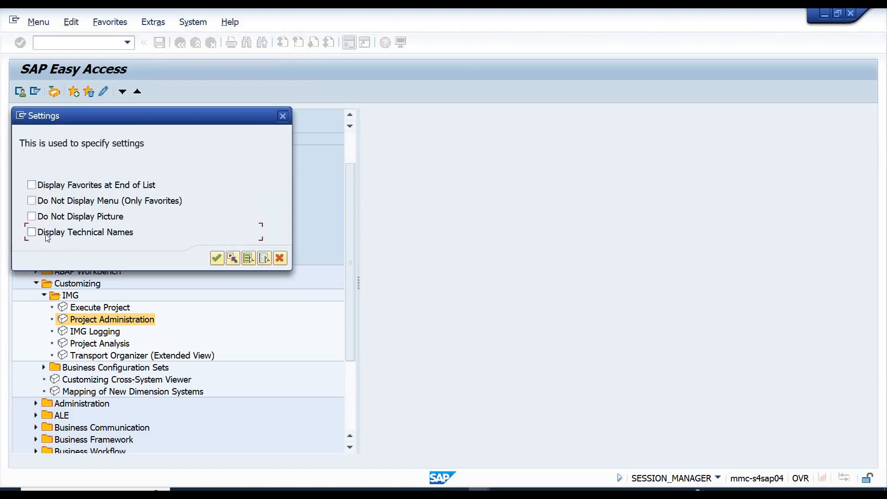
left_click(77, 187)
left_click(222, 258)
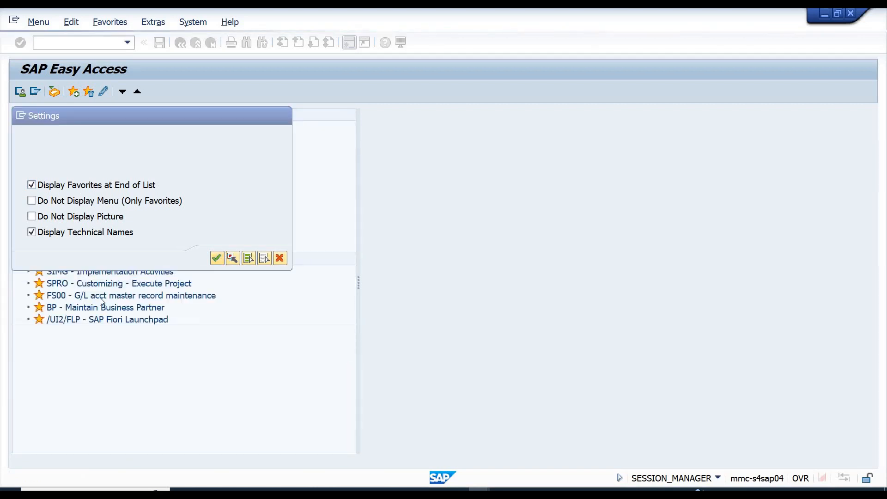
left_click(49, 276)
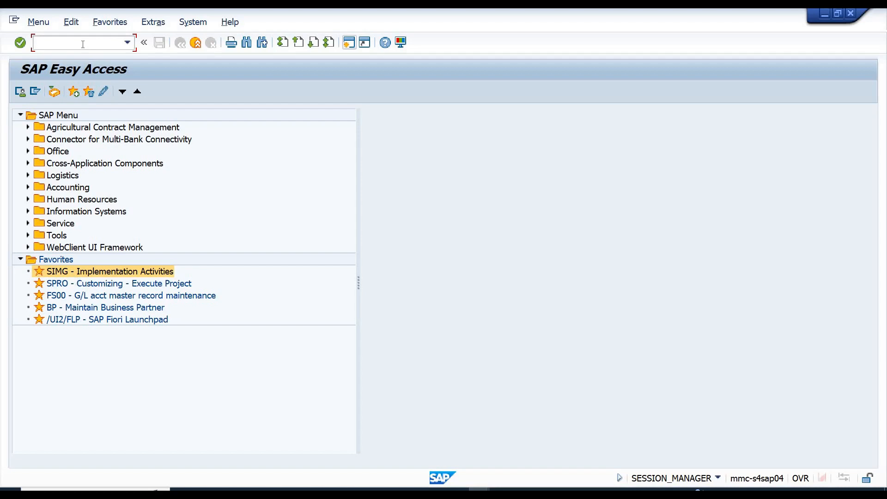
Run transaction SPRO and display the SAP Reference IMG.
type("SPRO")
key("Return")
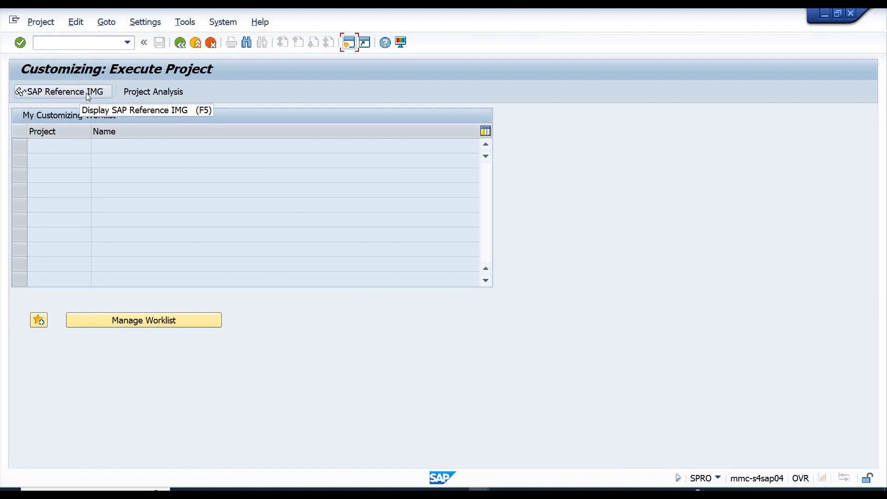
left_click(51, 93)
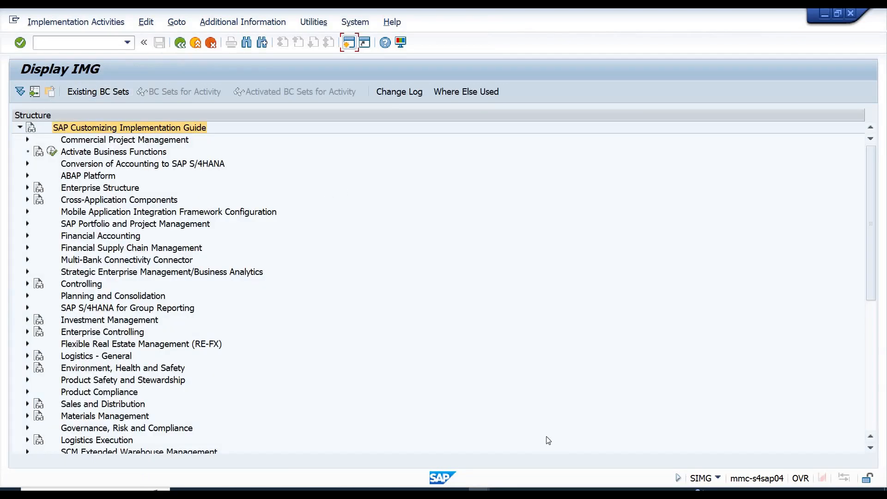
Switch to the Excel workbook SD and enter the heading TCODE FOR CONFIGURATION / IMPLEMENTATION in cell D6.
left_click(564, 490)
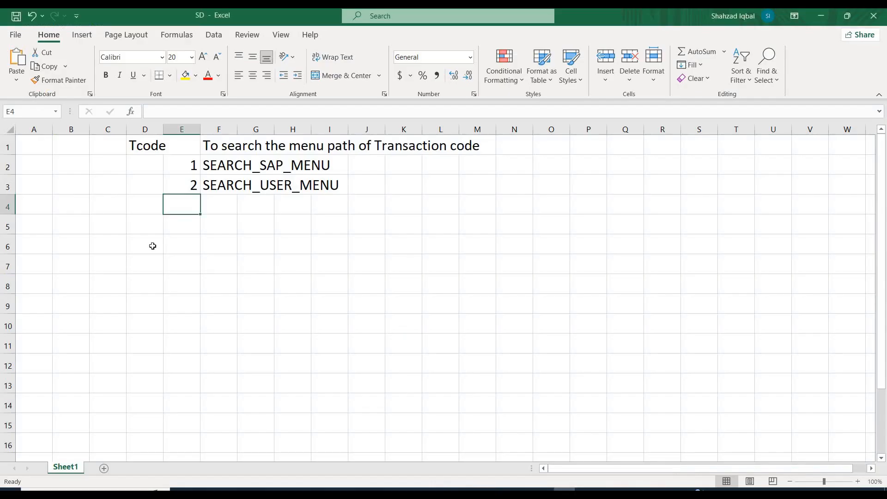
left_click(132, 246)
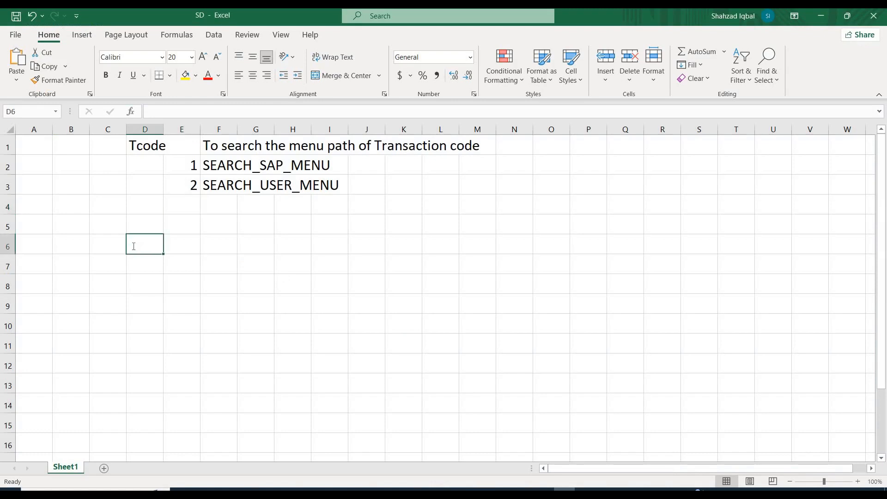
type("TCODE FOR")
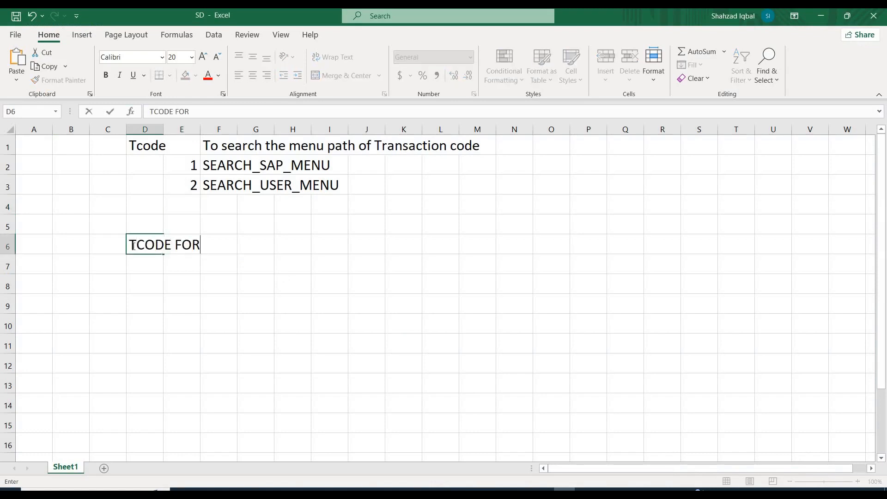
type(" CONFIGURATI")
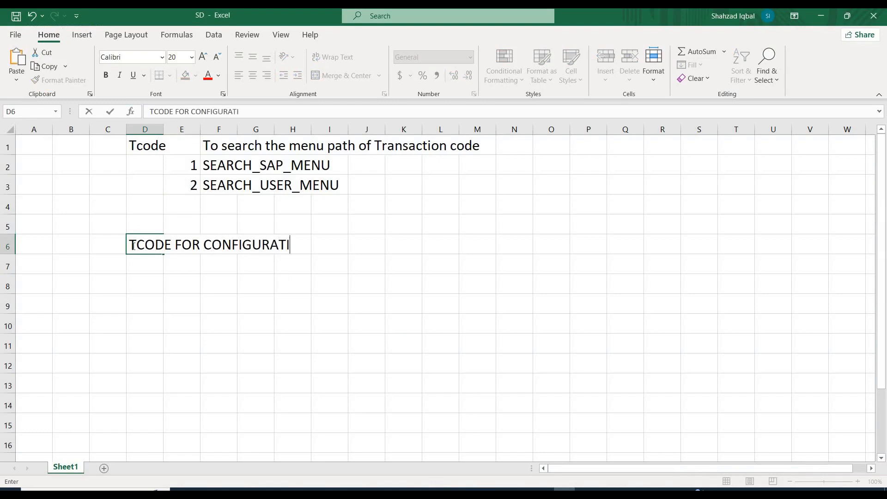
type("ON / IMPLE")
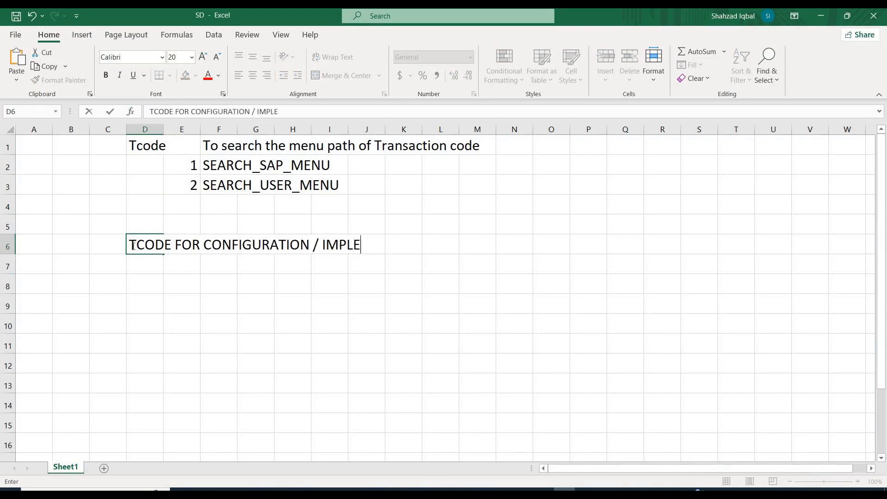
type("MENTATION")
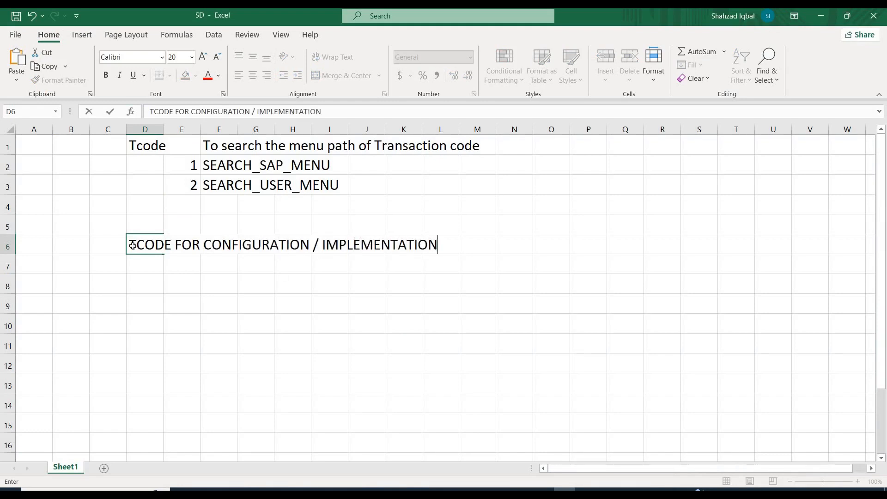
key("Return")
Number rows 1 and 2 in D7:D8 and list the transaction codes SPRO and SIMG beside them in E7:E8.
type("1")
key("Return")
type("2")
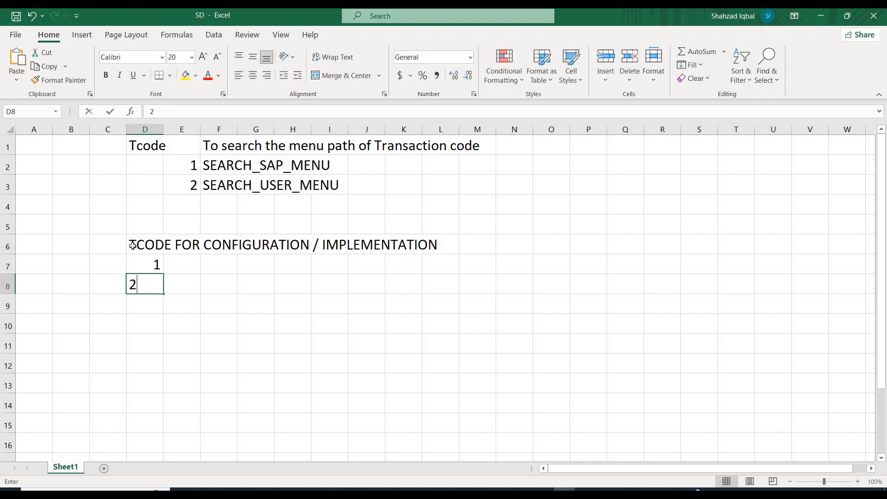
key("Up")
key("Right")
type("SPRO")
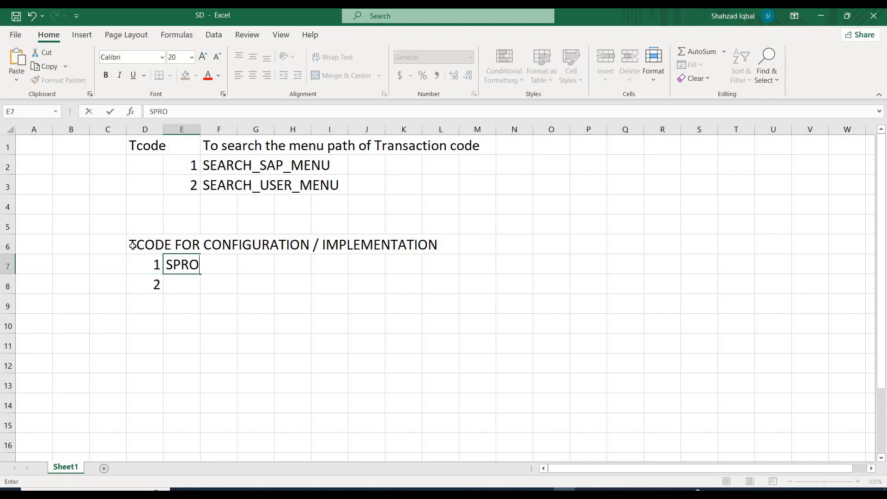
key("Return")
type("SIMG")
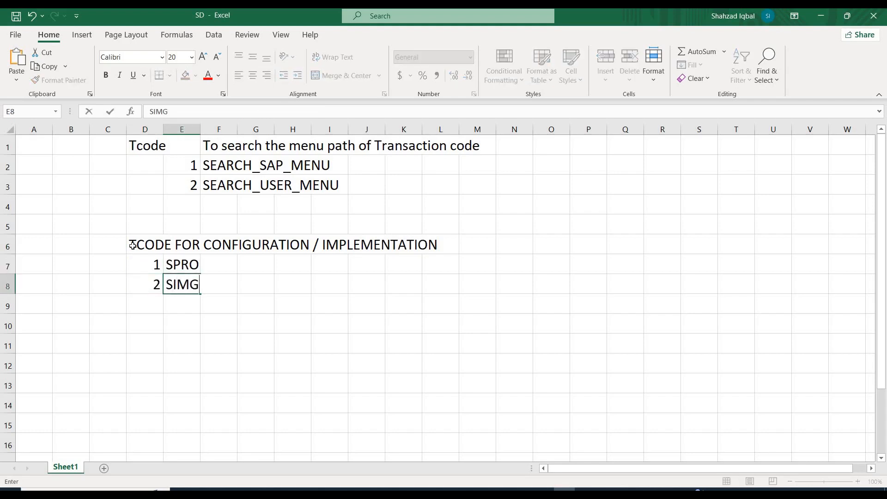
key("Return")
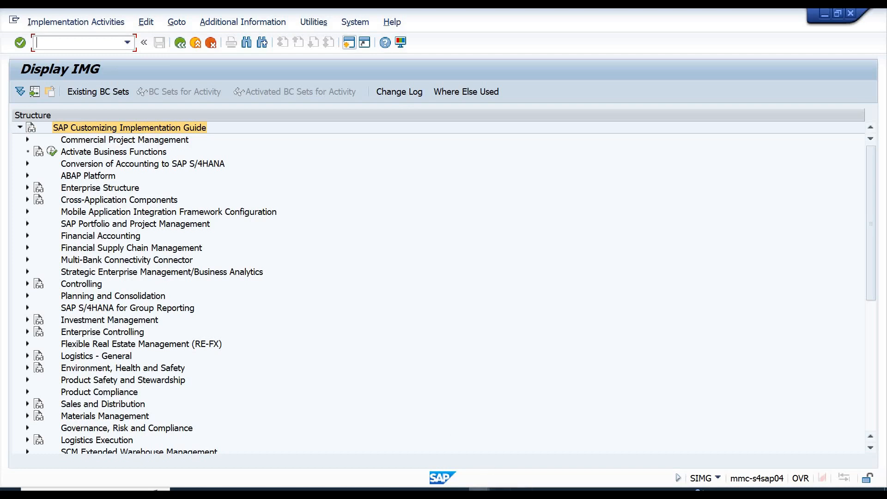
Switch to the SAP Easy Access window, maximize it and reload the SAP menu with its folders collapsed.
left_click(584, 446)
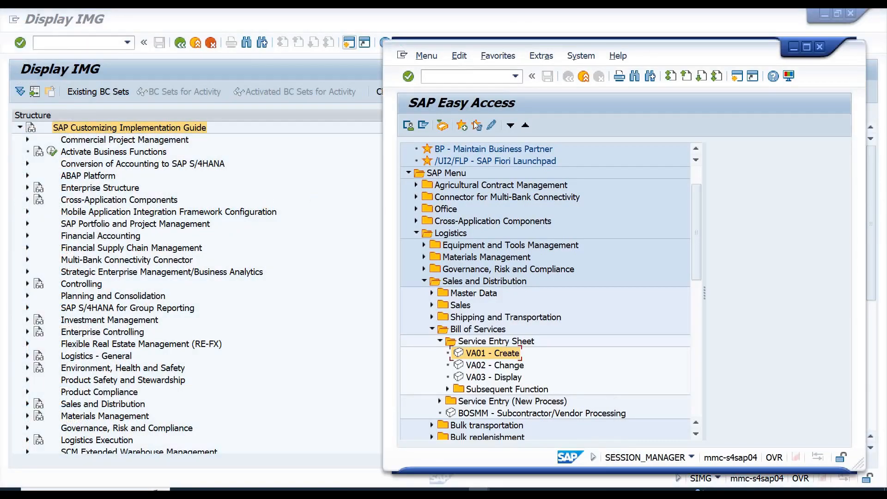
left_click(807, 46)
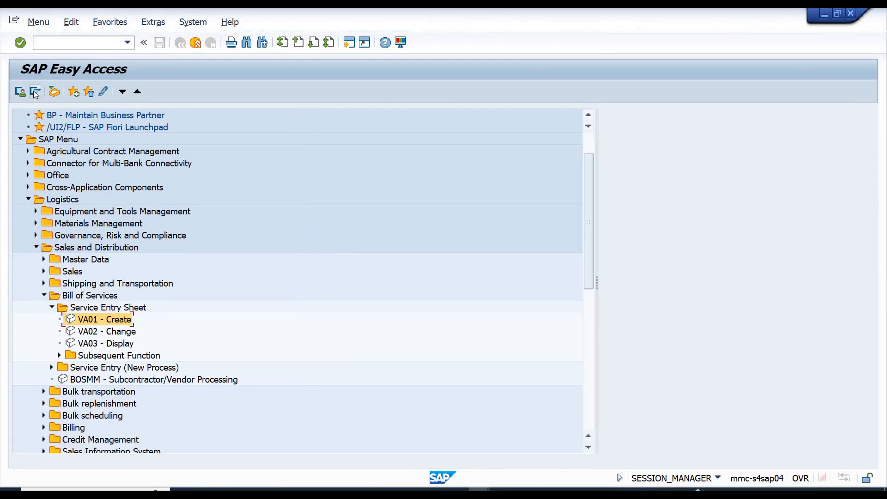
left_click(35, 92)
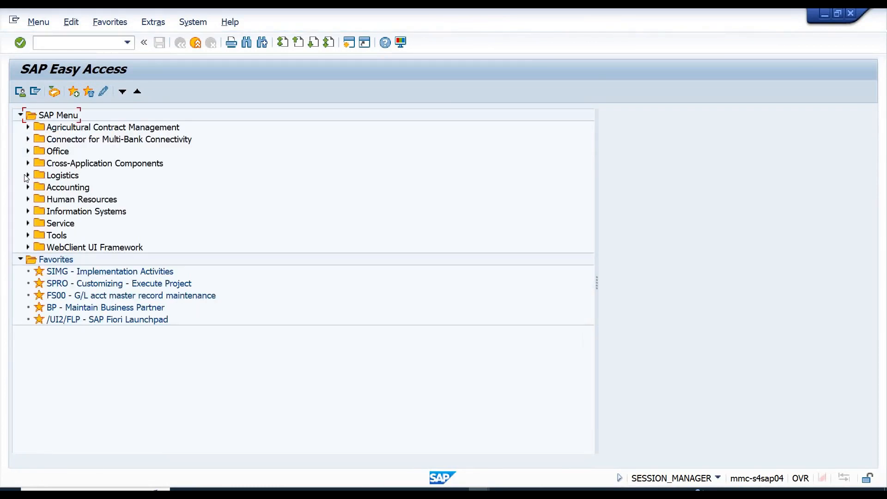
Examine the Logistics and Accounting folders of the SAP menu against the IMG structure, collapsing both folders again.
left_click(27, 176)
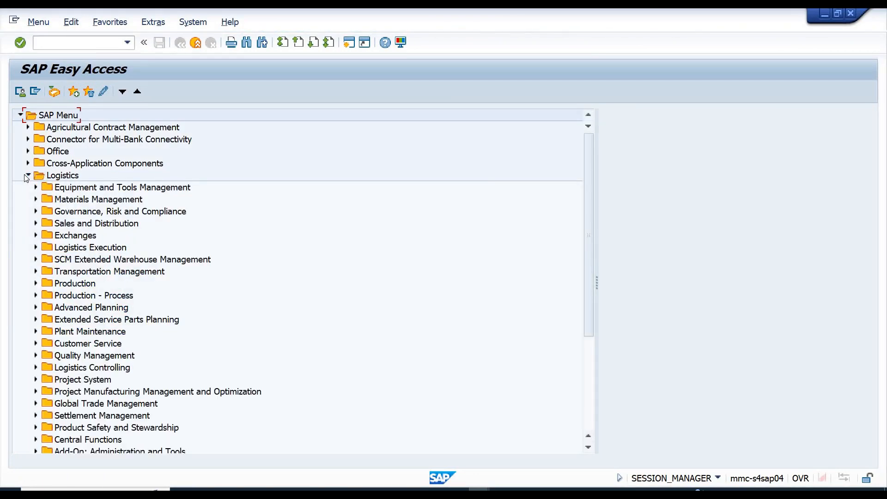
left_click(26, 176)
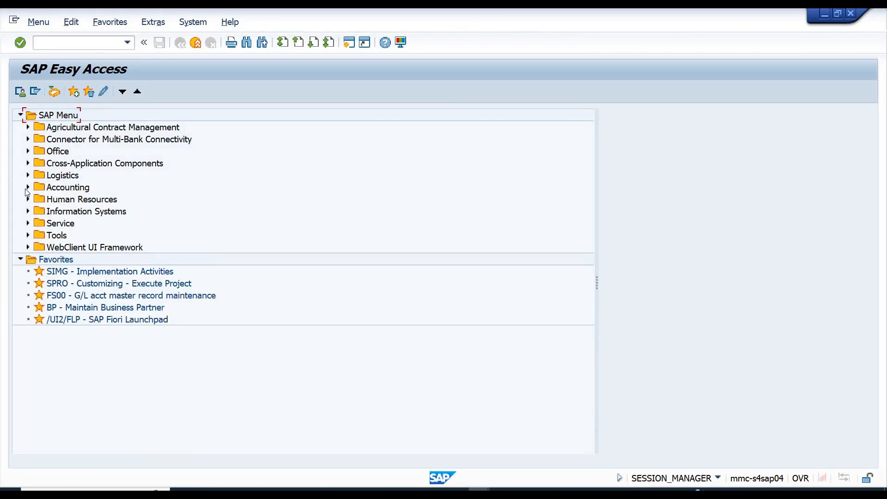
left_click(26, 188)
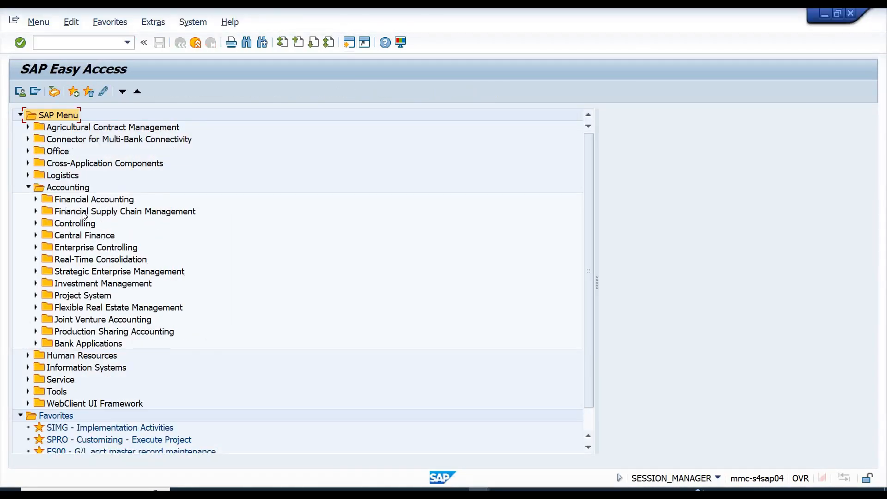
left_click(85, 213)
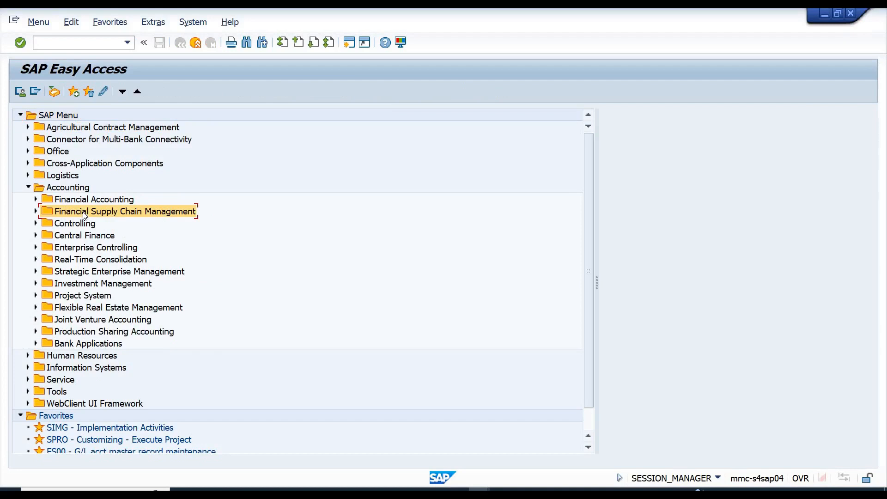
left_click(28, 175)
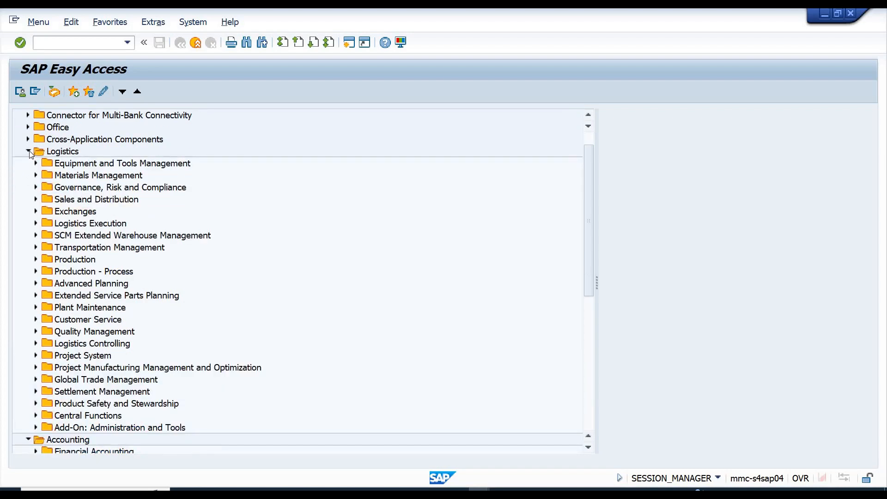
left_click(29, 151)
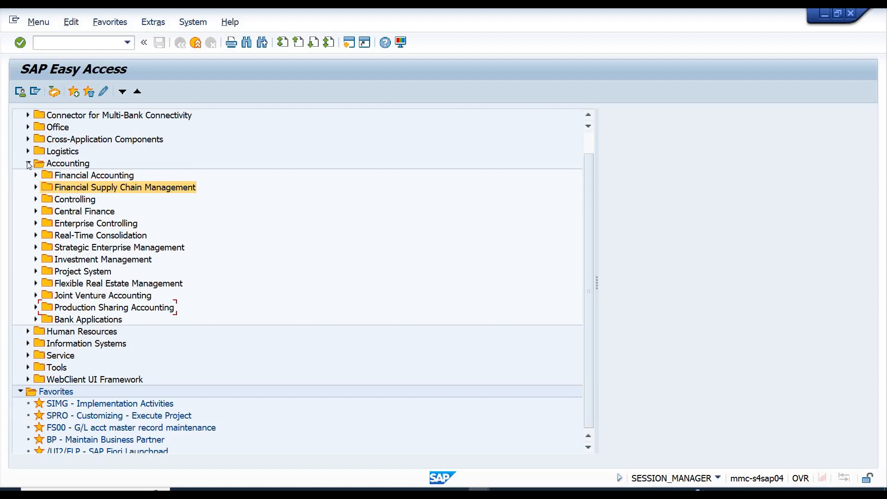
left_click(29, 163)
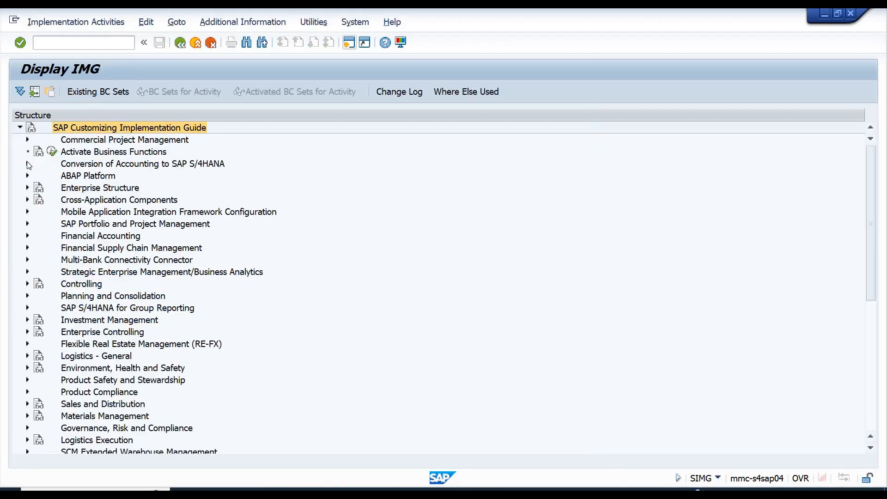
Open Activate Business Functions from the IMG, look through the SAP Oil and Gas business functions, and return to the IMG.
left_click(86, 153)
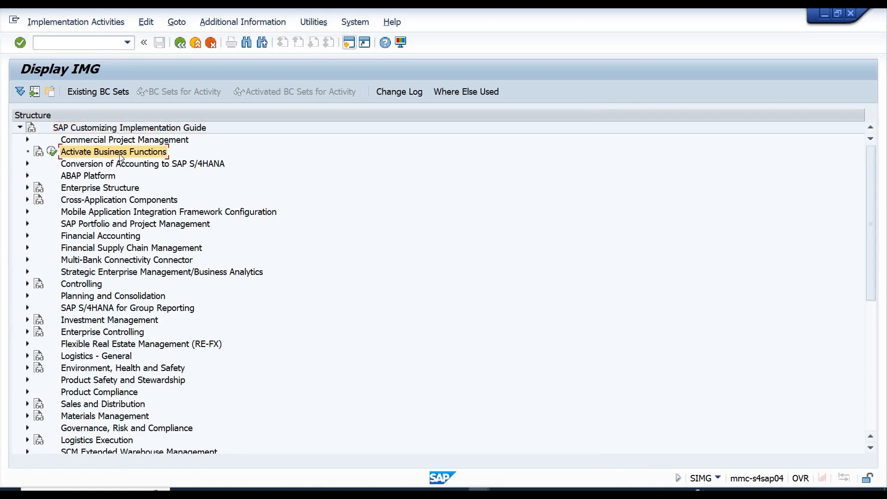
left_click(53, 152)
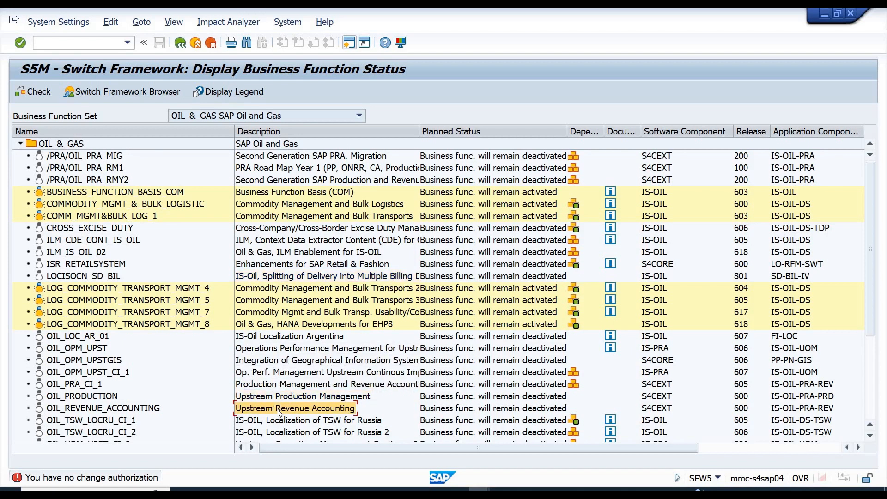
left_click(873, 418)
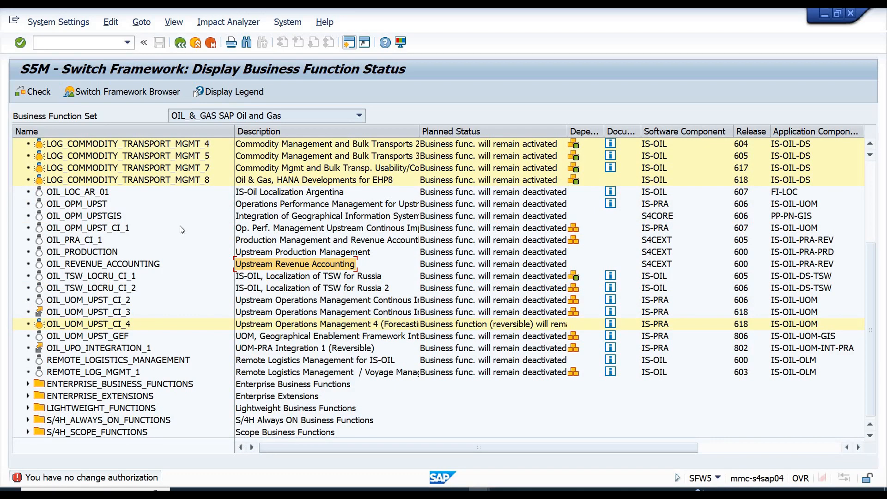
left_click(181, 45)
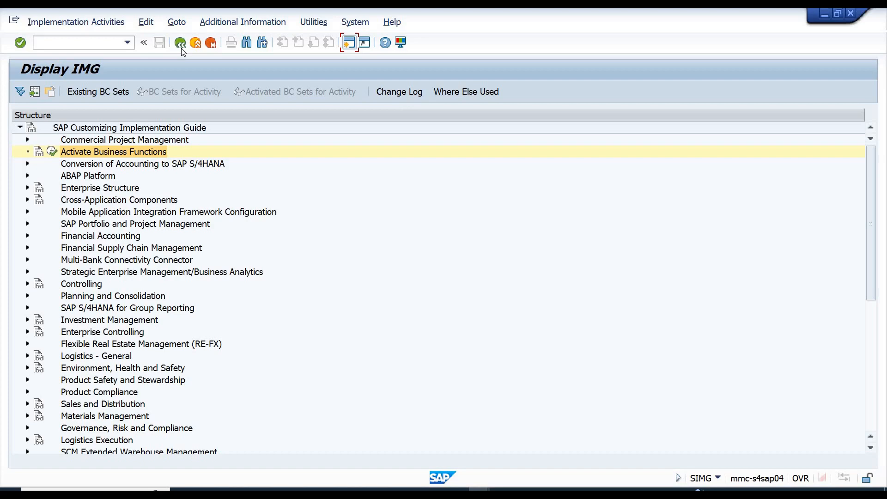
Switch to the Excel workbook SD and enter BASIS TEAM in C10 and ABAP TEAM in C11.
key("alt+Tab")
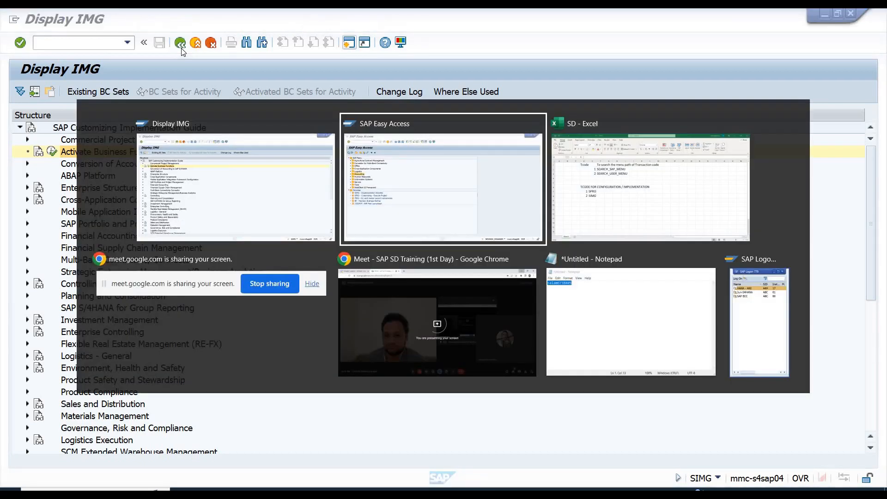
key("alt+Tab")
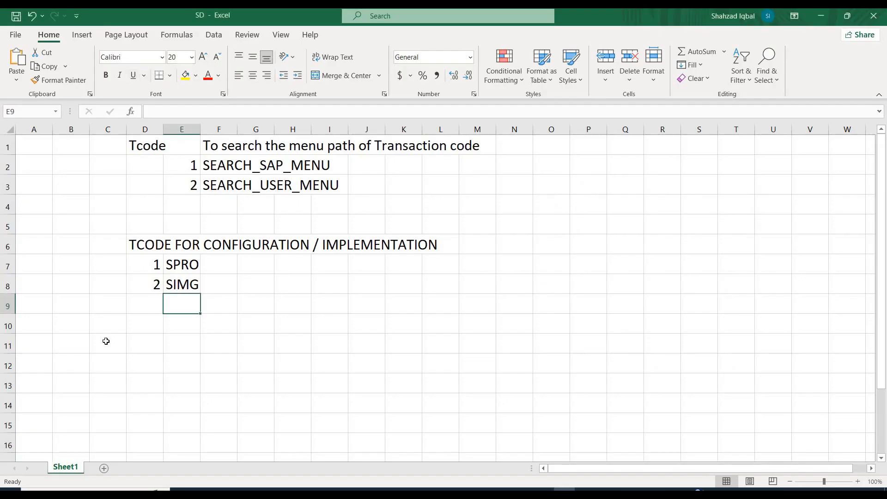
left_click(100, 323)
double_click(102, 324)
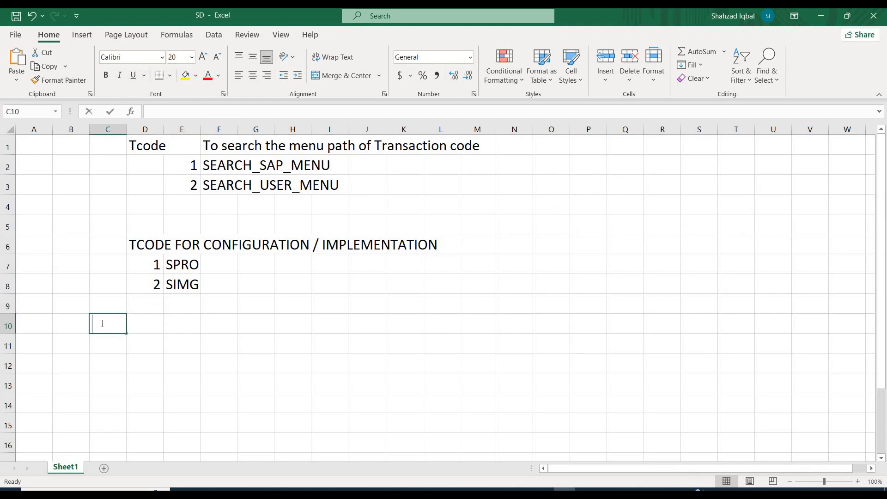
type("BASIS TE")
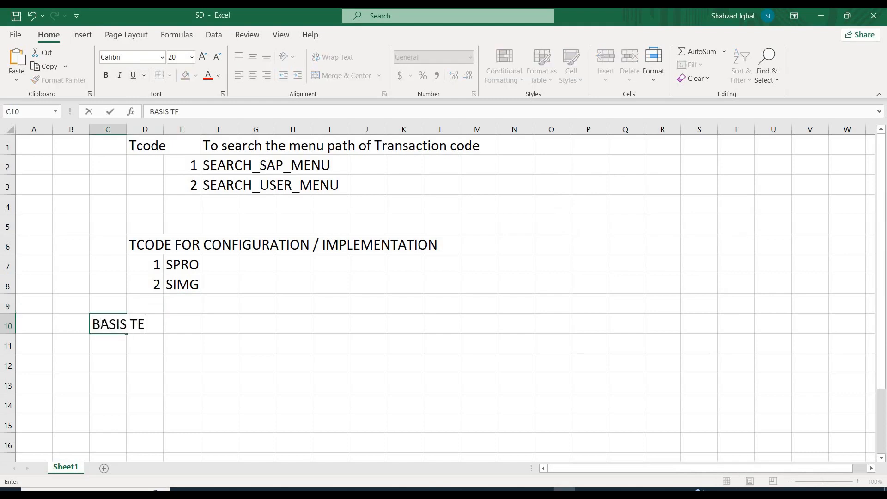
type("AM")
key("Return")
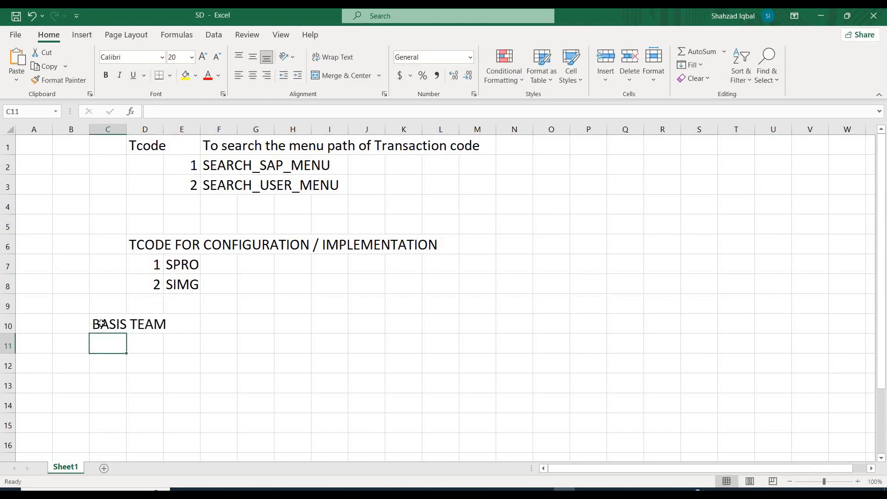
type("ABAP")
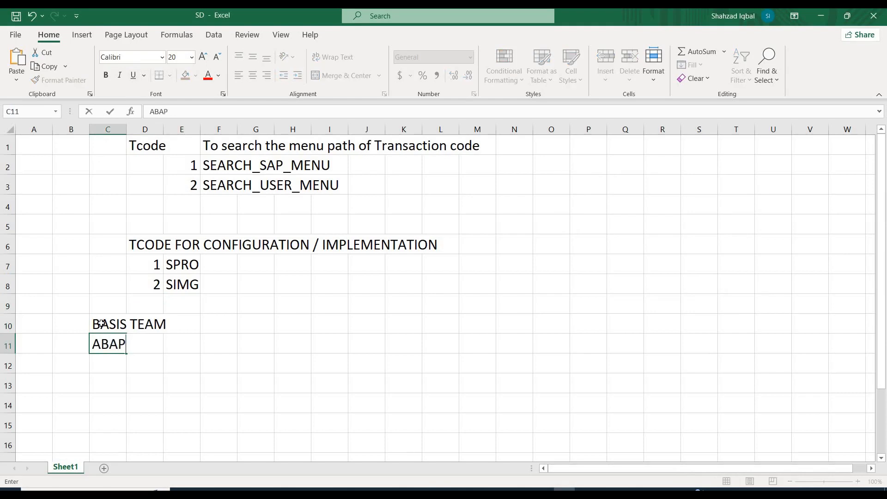
type(" TEAM")
key("Return")
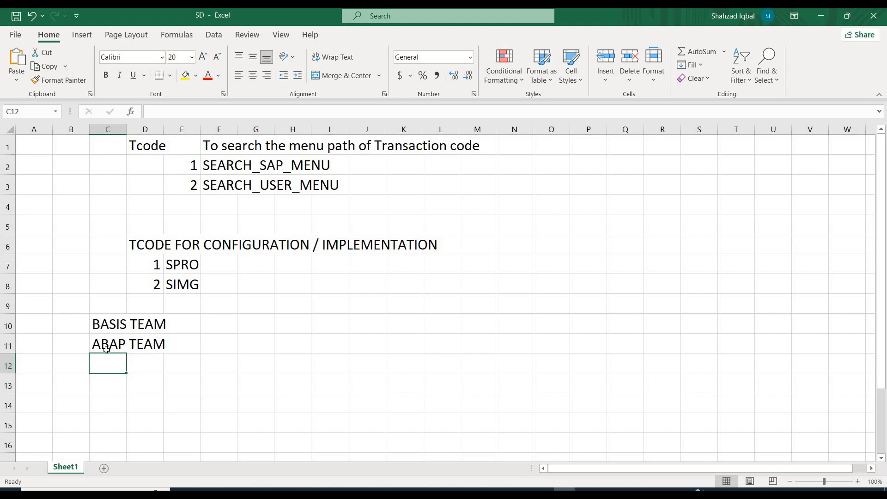
left_click_drag(106, 347, 171, 349)
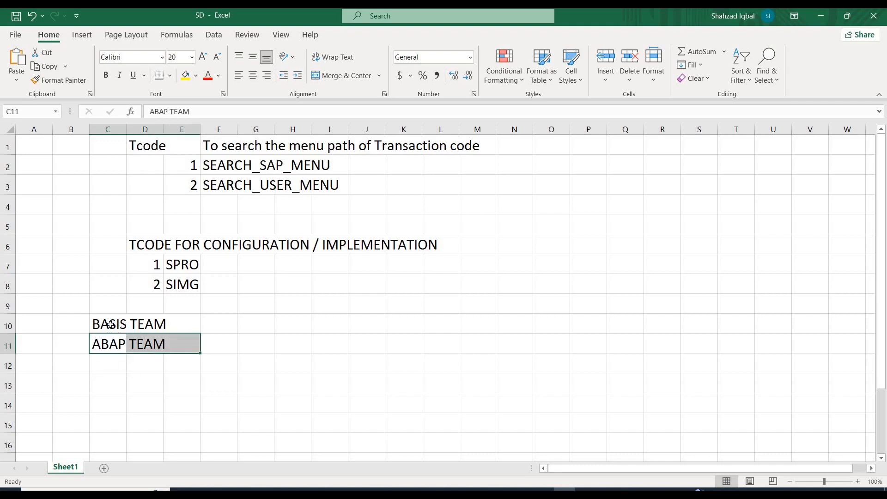
left_click_drag(100, 324, 170, 327)
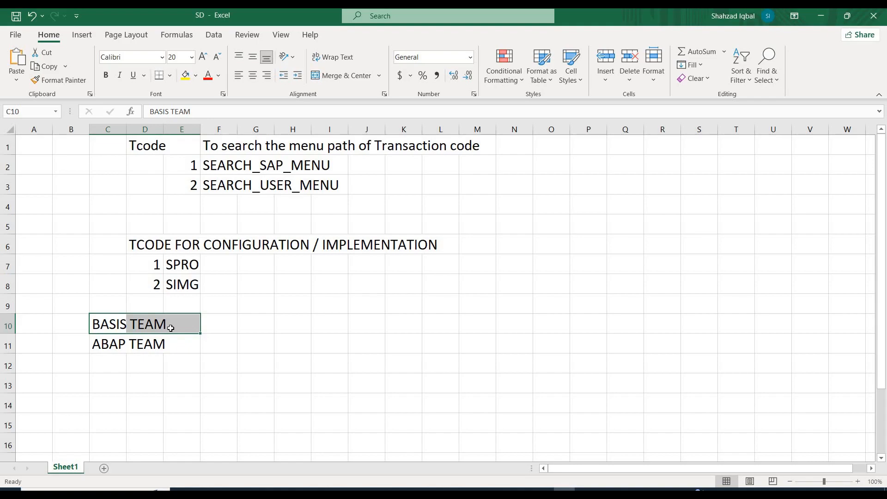
Switch to the SAP IMG, expand Enterprise Structure and examine its Definition and Assignment nodes.
key("alt+Tab")
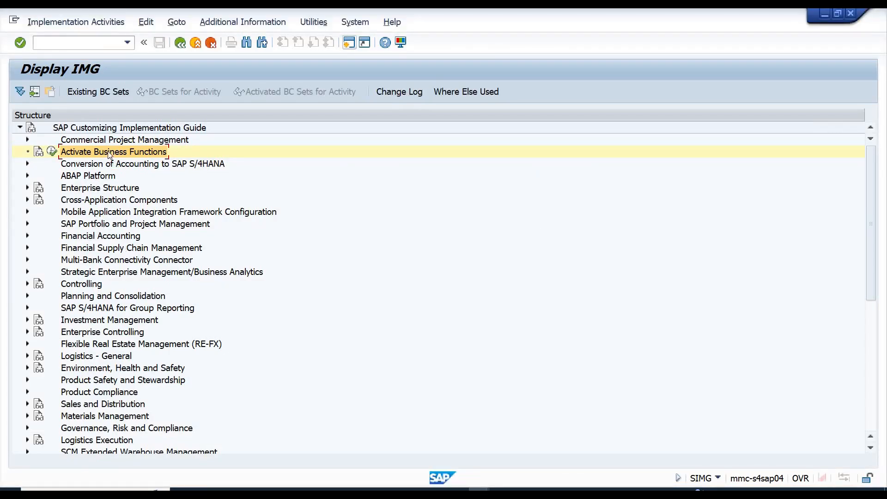
left_click(81, 191)
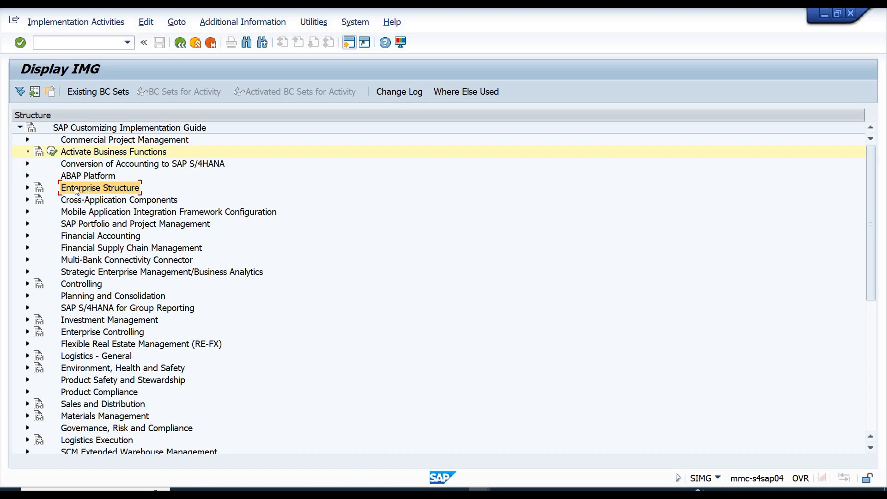
left_click(27, 188)
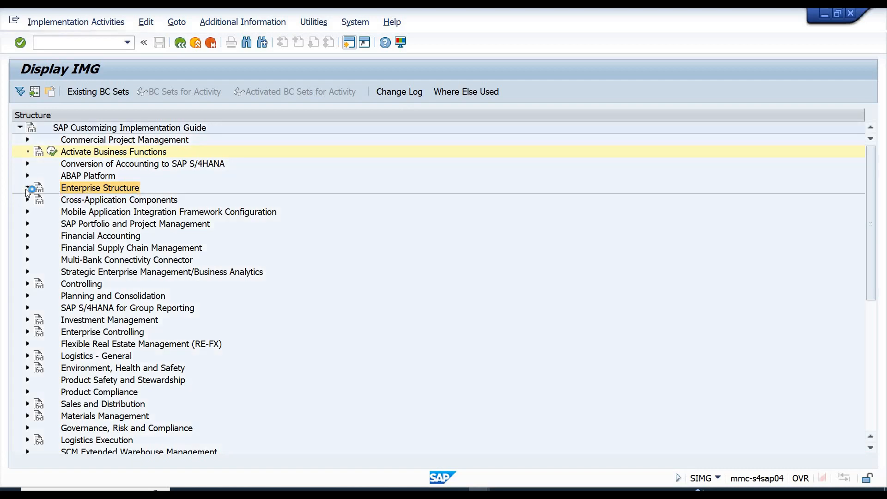
left_click(89, 202)
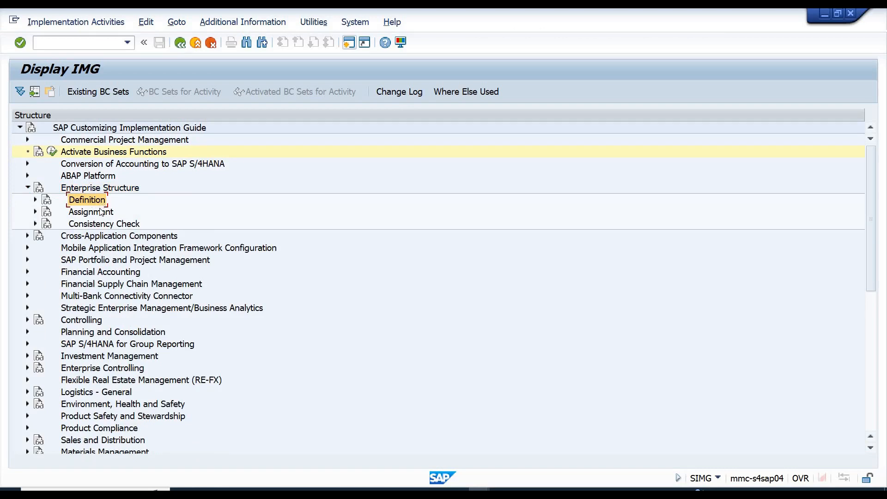
left_click(95, 215)
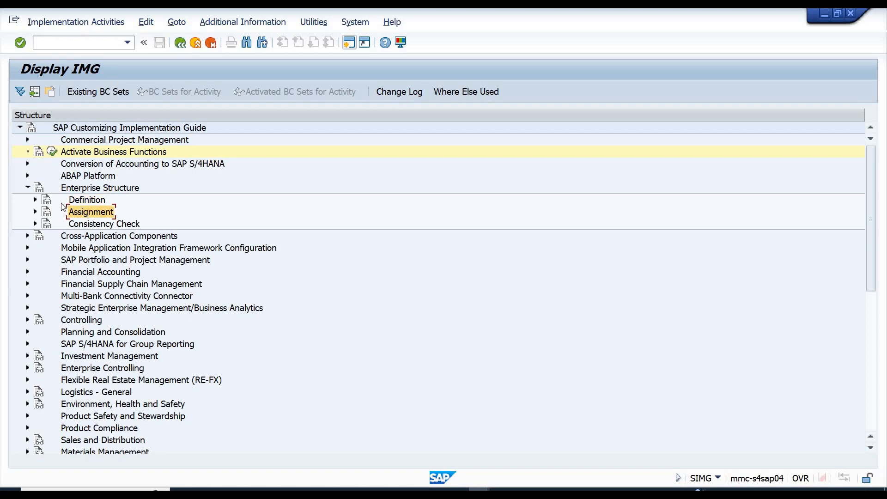
Expand Definition and its Financial Accounting node, and select the activity Edit, Copy, Delete, Check Company Code.
left_click(79, 203)
left_click(37, 201)
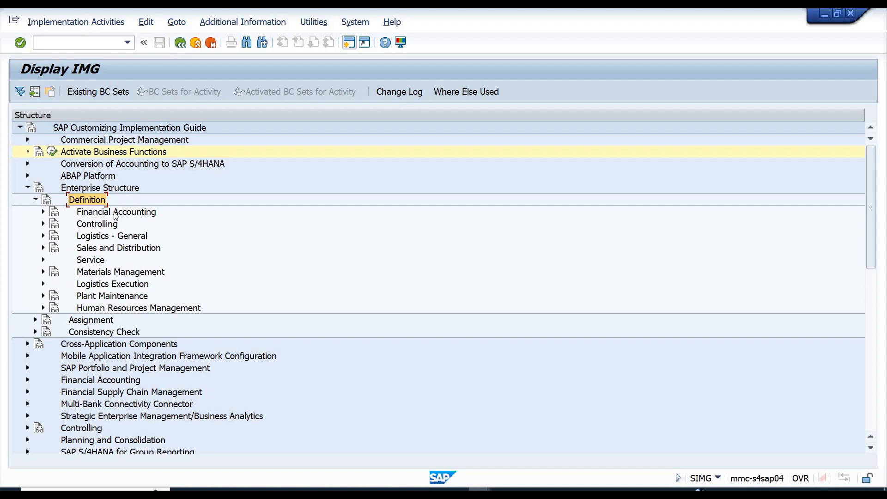
double_click(88, 215)
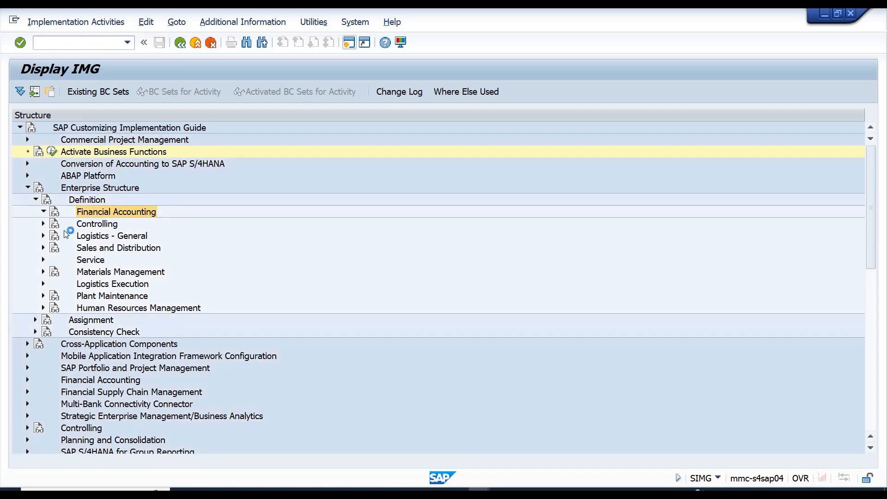
left_click(112, 251)
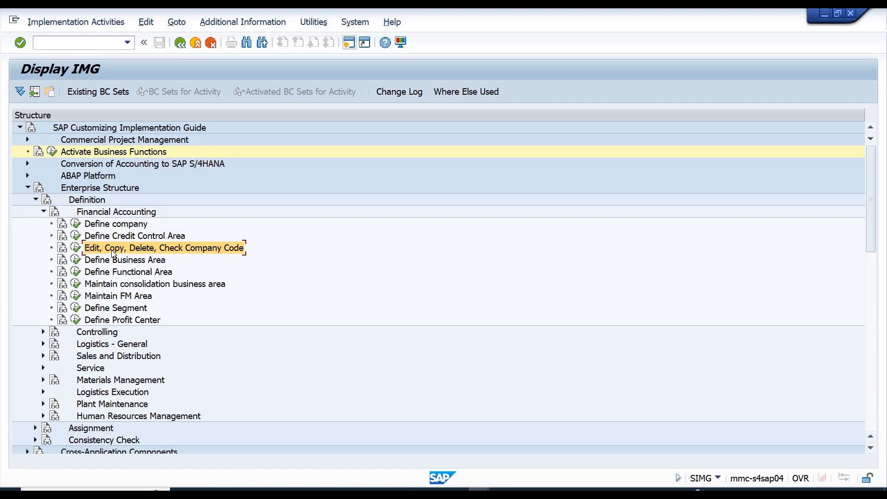
Switch to the Excel workbook SD and enter Profit and Loss Account in K8.
key("alt+Tab")
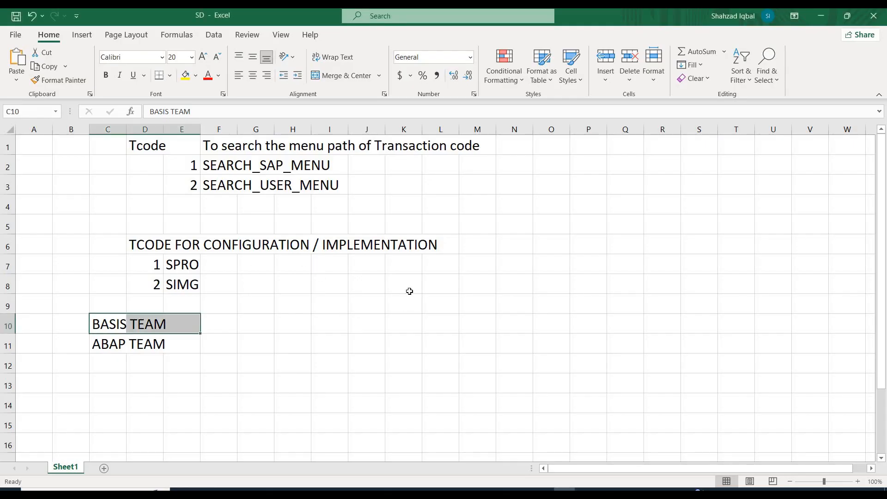
left_click(410, 291)
type("P")
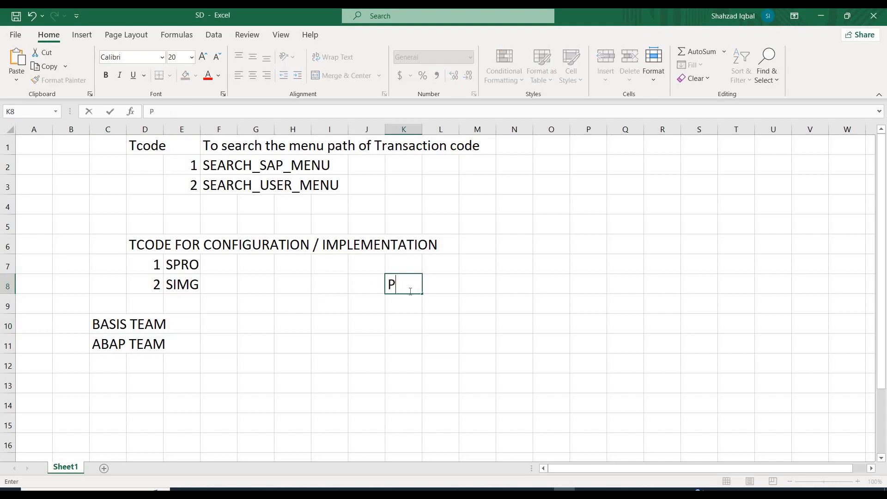
type("rofit and Lo")
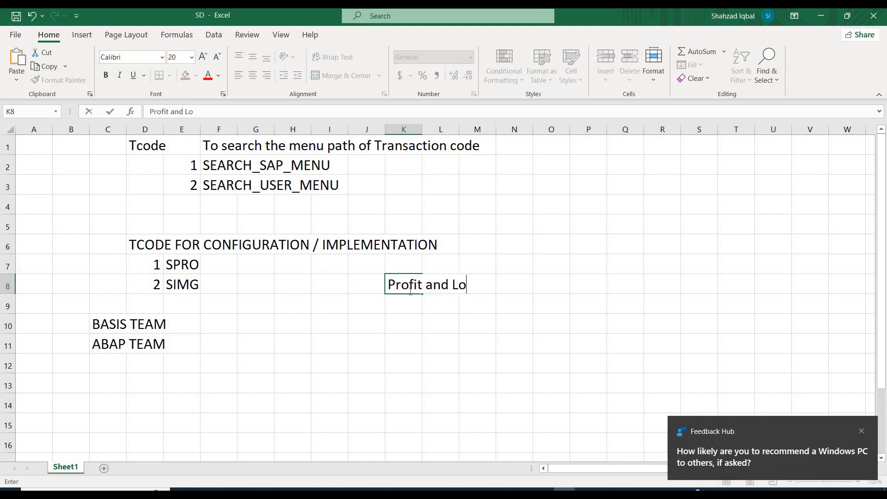
type("ss Account")
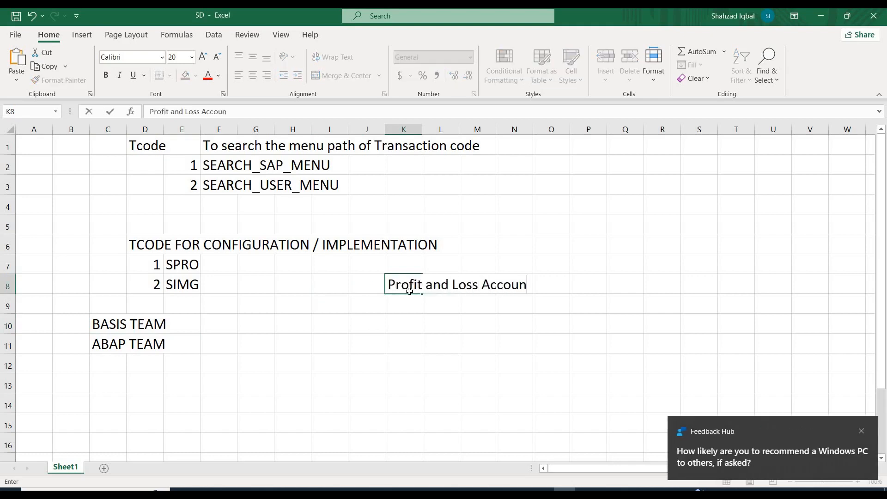
key("Return")
Enter Balance Sheet (Asset + Liabilities) in K9, dismissing the Feedback Hub notification along the way.
type("Balan")
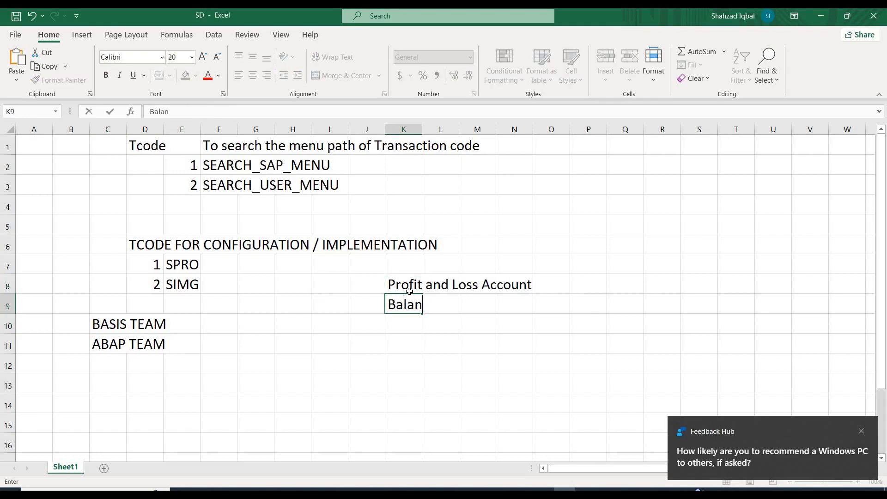
type("ce Sheet")
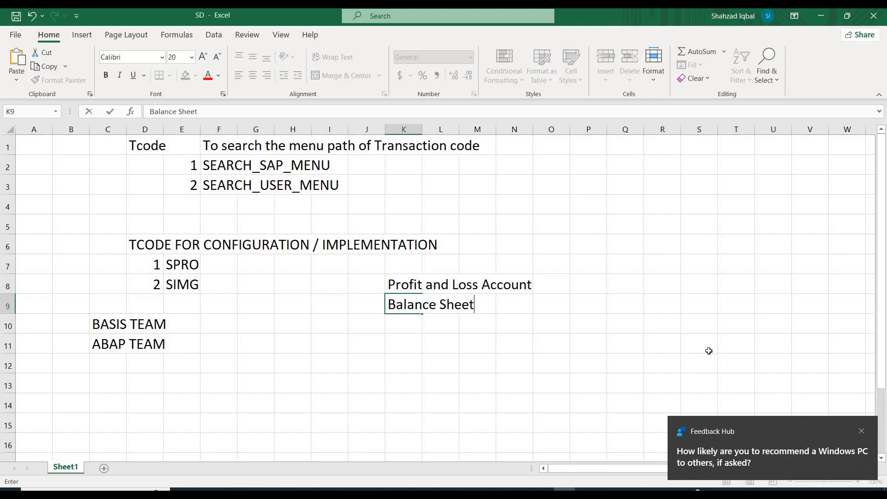
left_click(863, 434)
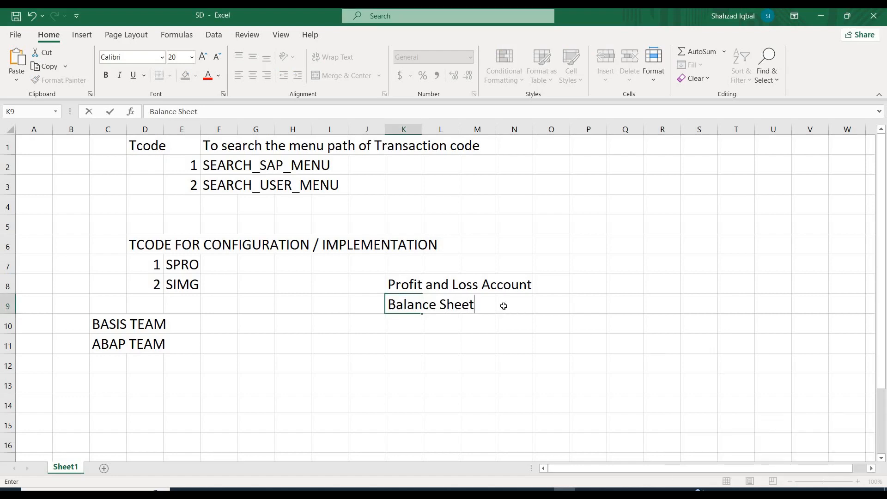
type("(")
type("Asset + Li")
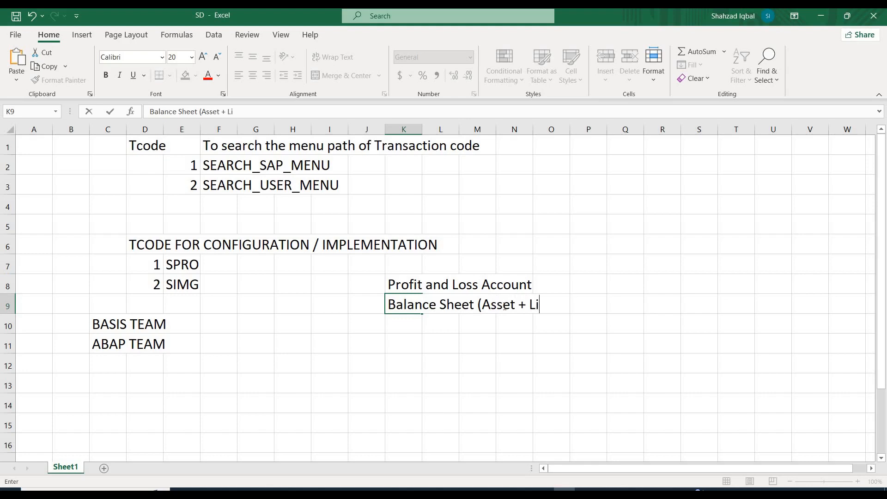
type("abilities)")
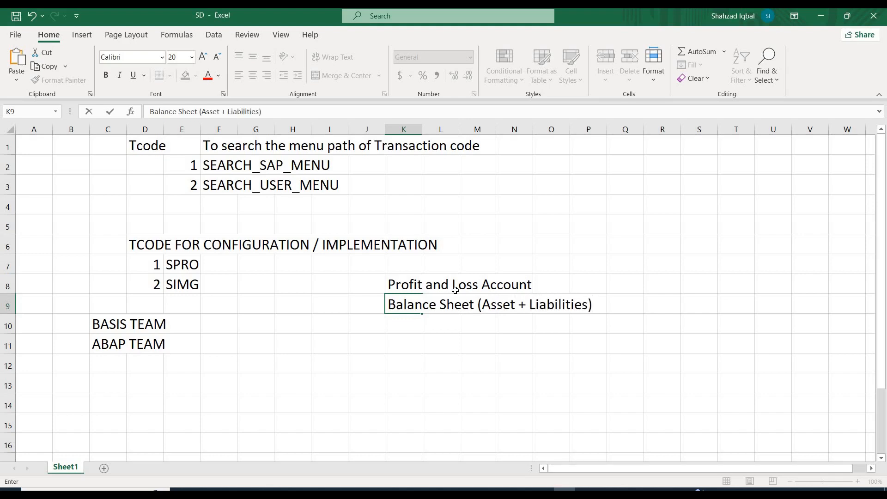
key("Return")
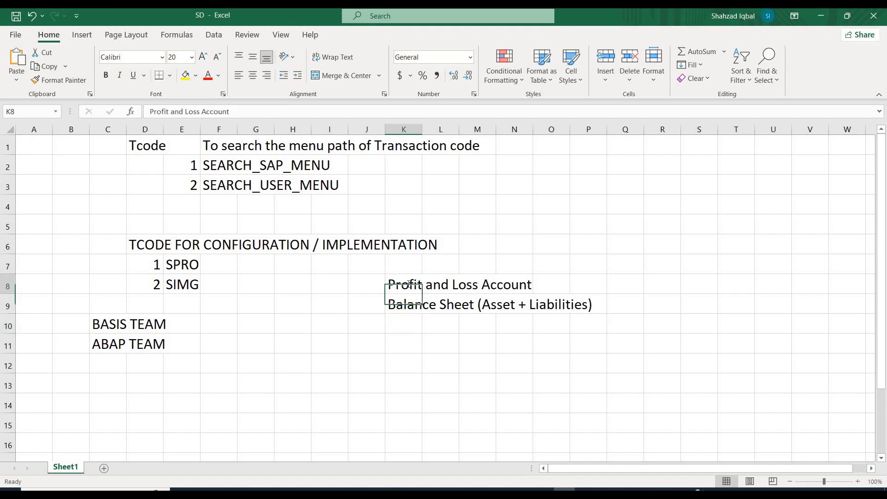
Append (Expanse + Revenue) to the Profit and Loss Account entry in K8.
double_click(409, 284)
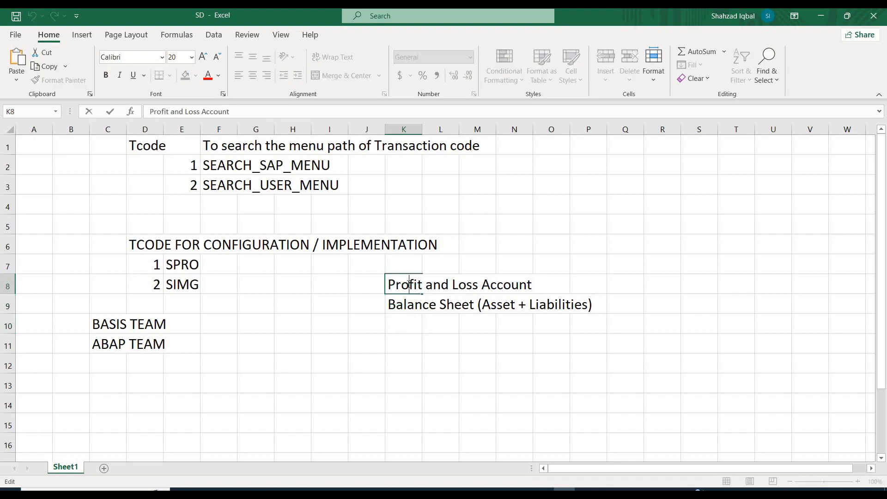
key("End")
type("(Expanse")
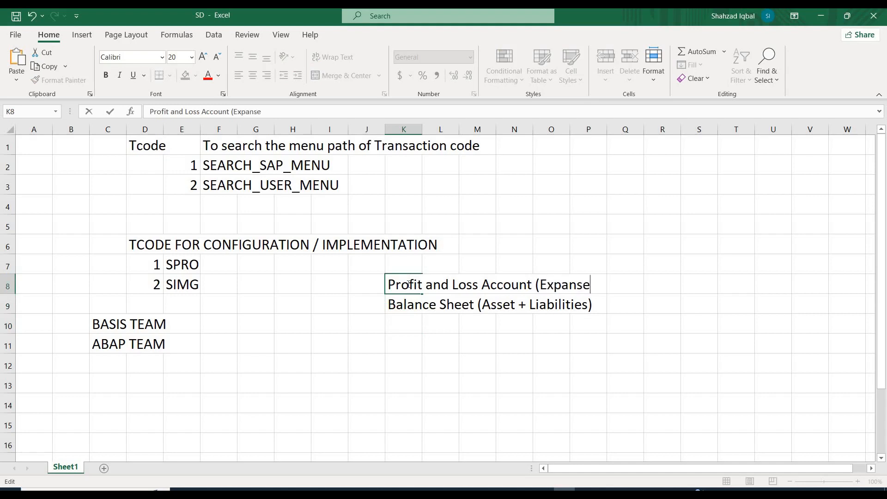
type(" + Revenue)")
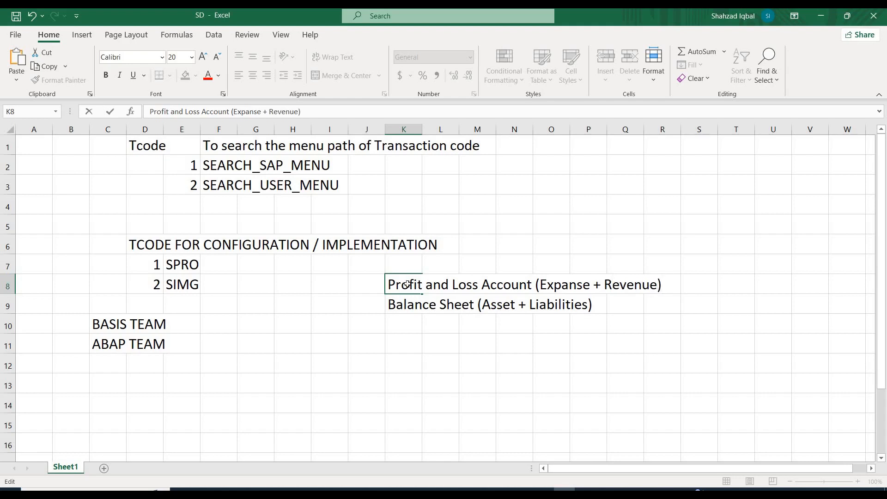
key("Return")
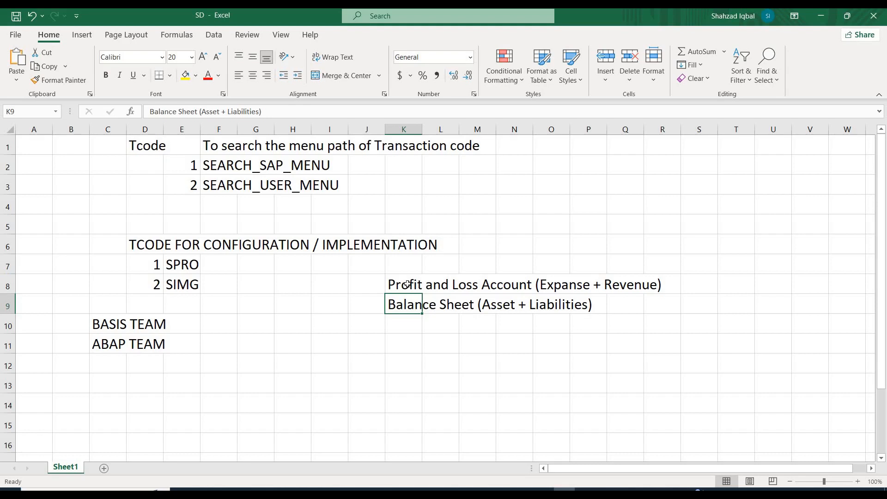
Examine the asset, liability, expense and revenue parts of the entries in K8 and K9.
left_click(684, 277)
left_click_drag(453, 322, 386, 319)
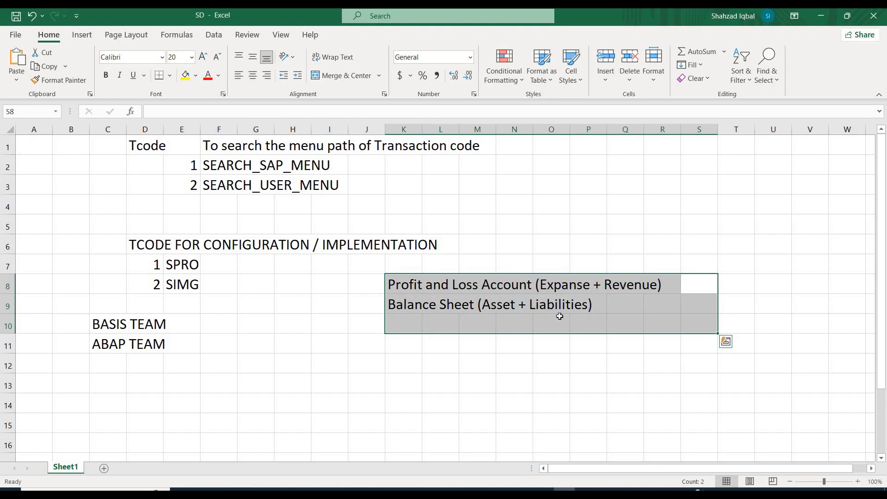
left_click(548, 327)
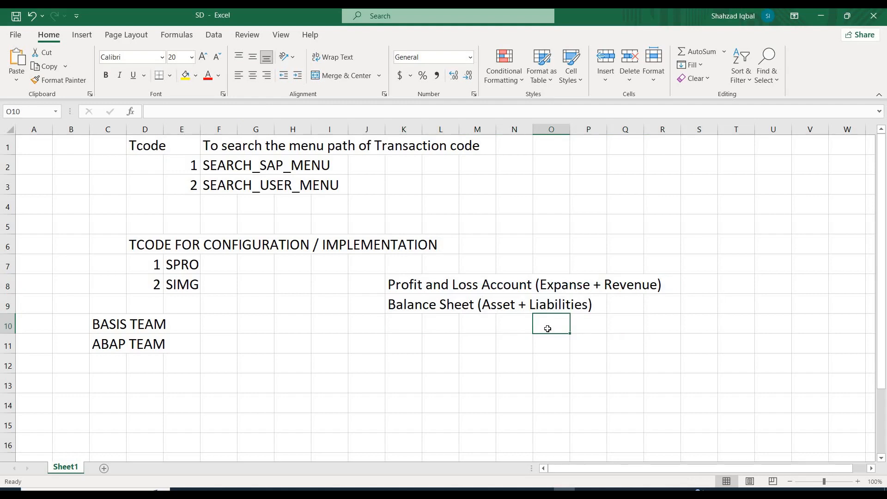
left_click(494, 305)
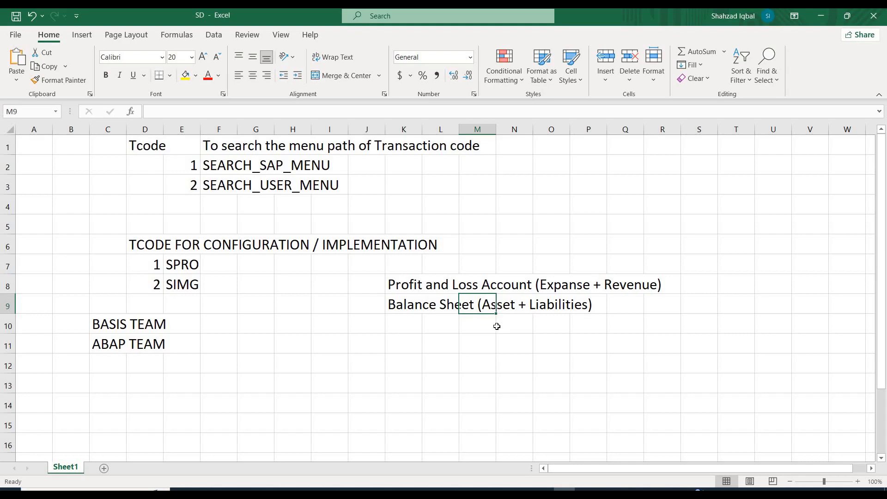
key("Right")
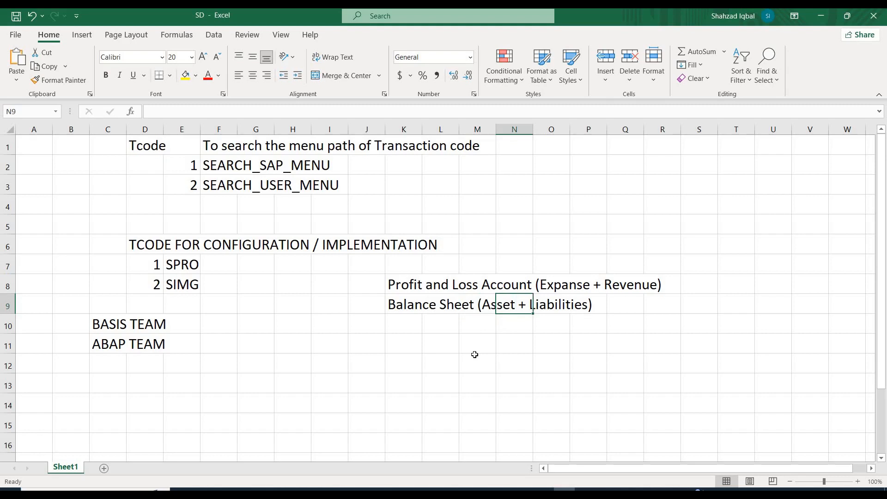
left_click(556, 302)
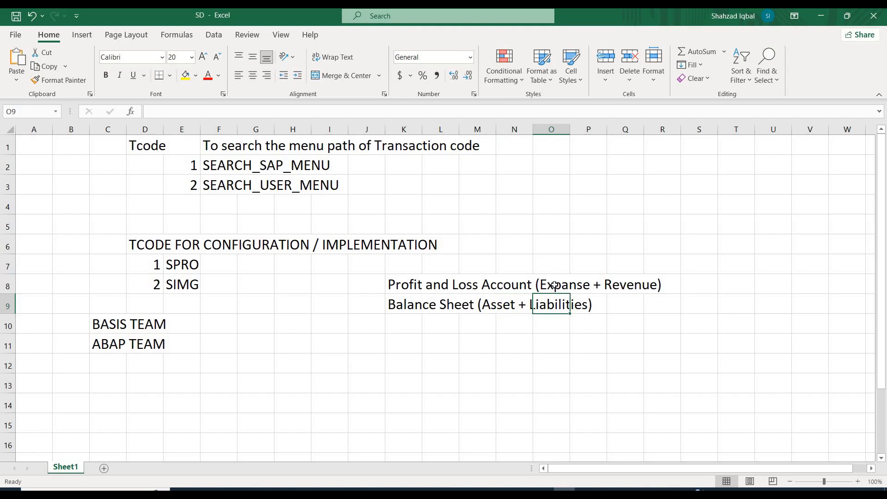
left_click(555, 286)
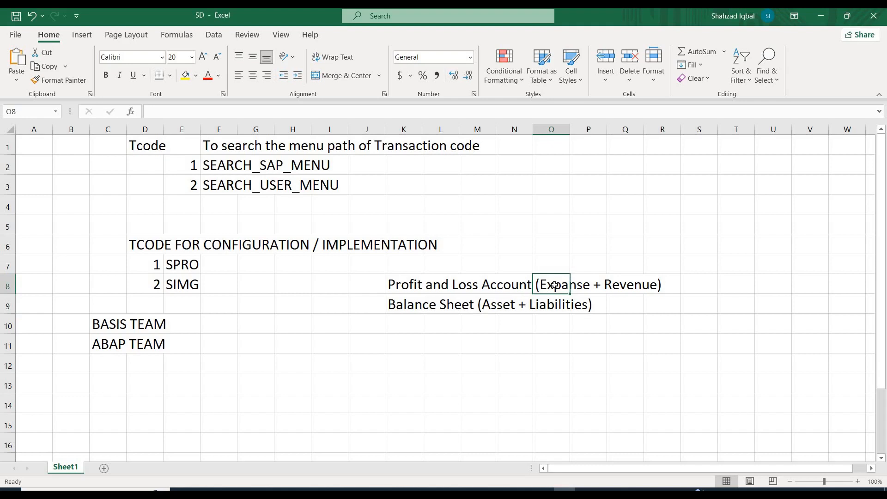
left_click(636, 285)
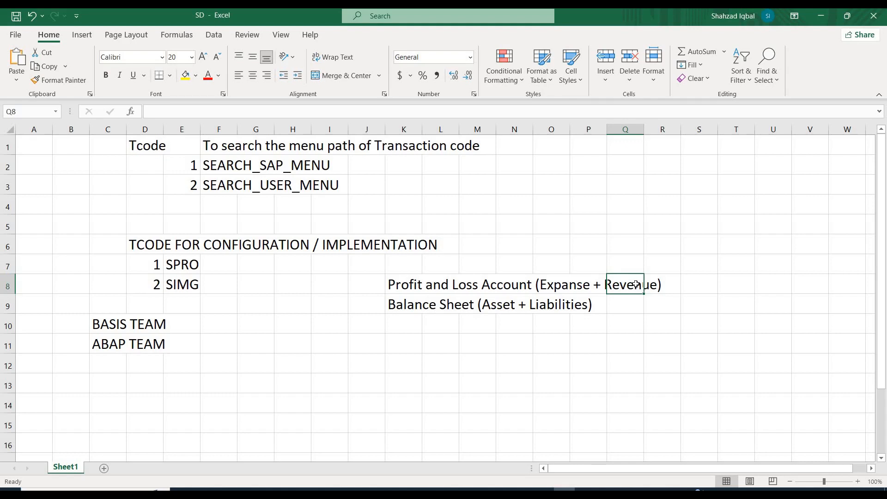
Number the two financial statement entries with 1 in J8 and 2 in J9.
left_click(371, 285)
type("1")
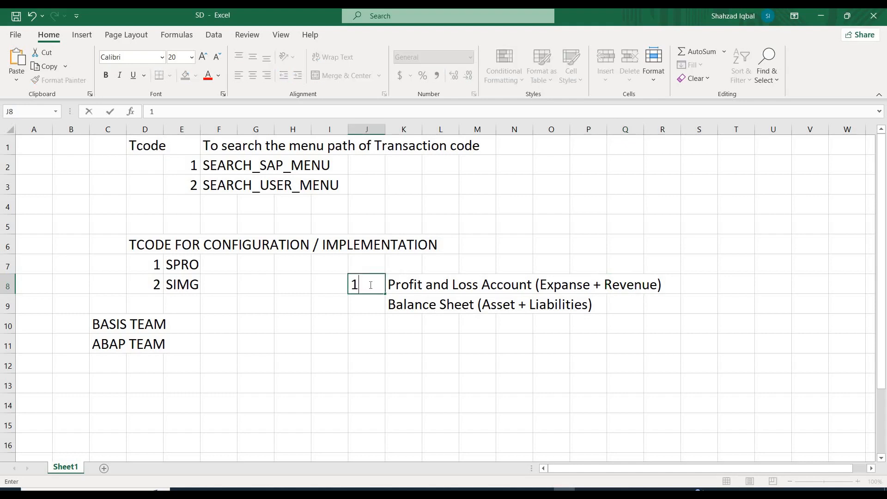
key("Return")
type("2")
key("Return")
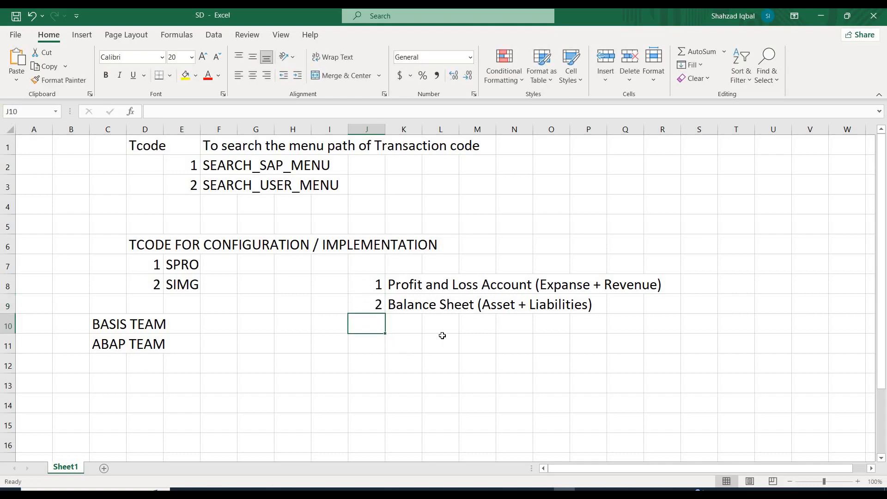
Enter Leagal Obligation to proivde these two thing in I10, below the two financial statement entries.
left_click(334, 328)
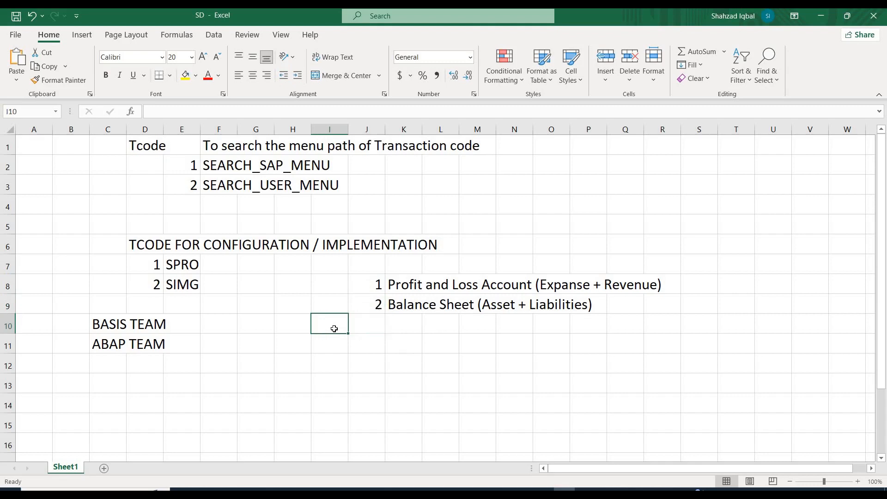
type("L")
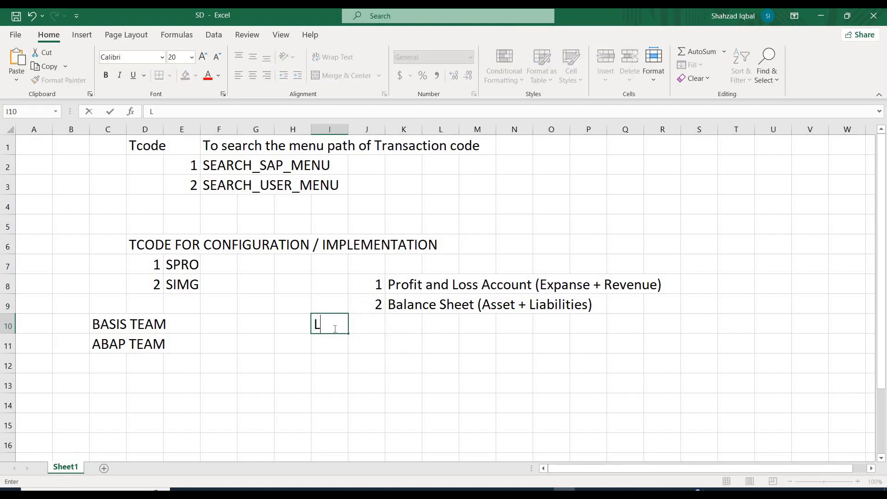
type("eagal Obli")
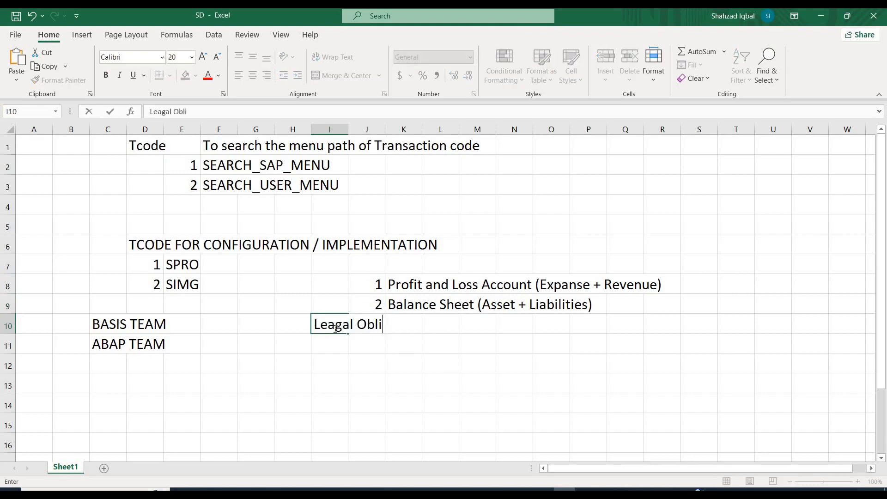
type("gation to pr")
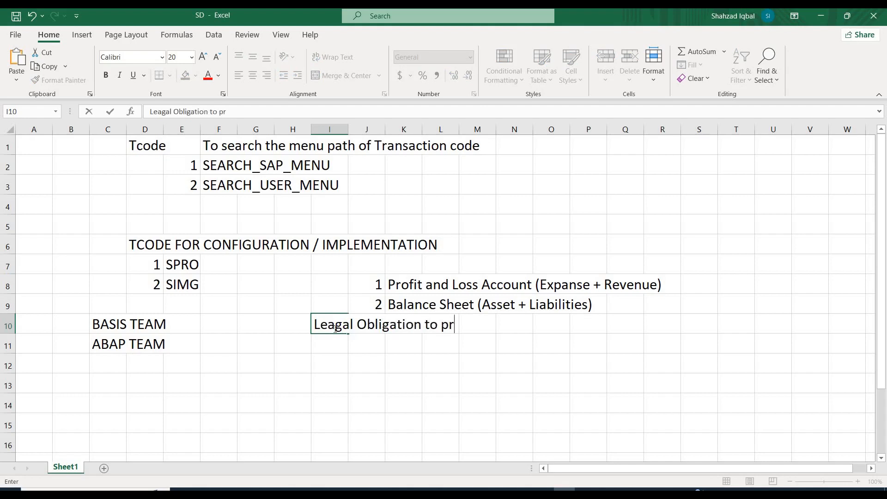
type("oivde the")
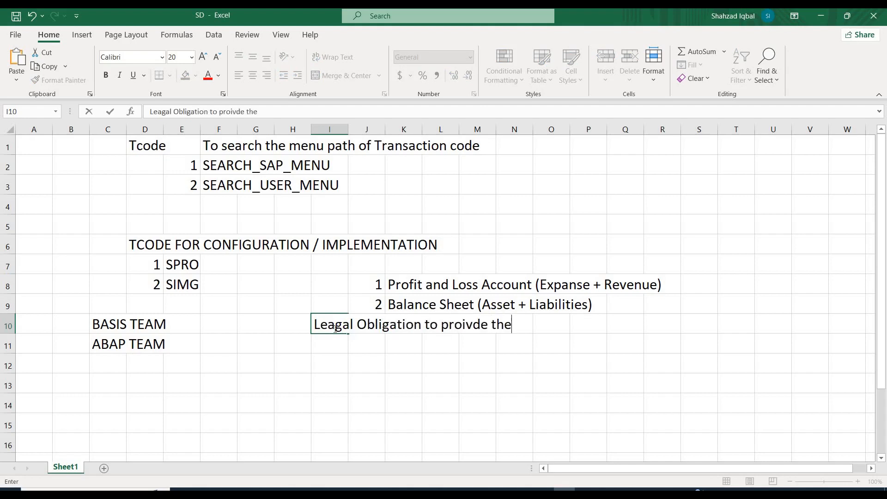
type("se two thing")
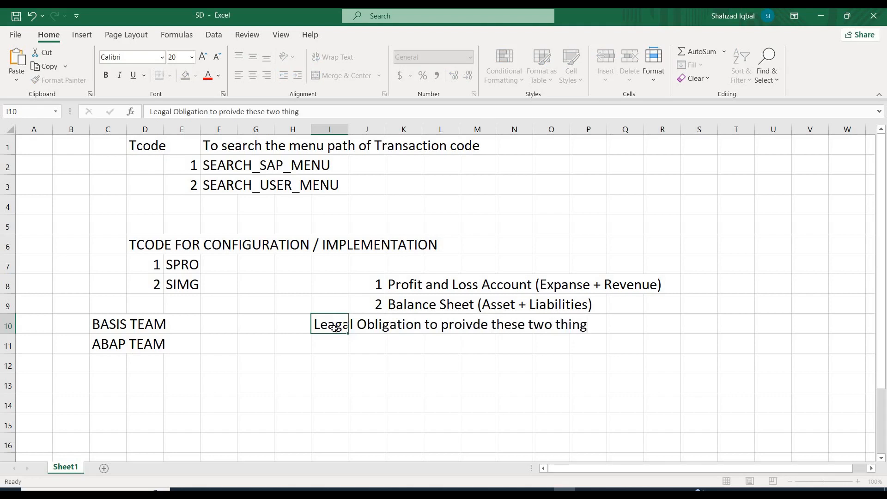
key("Return")
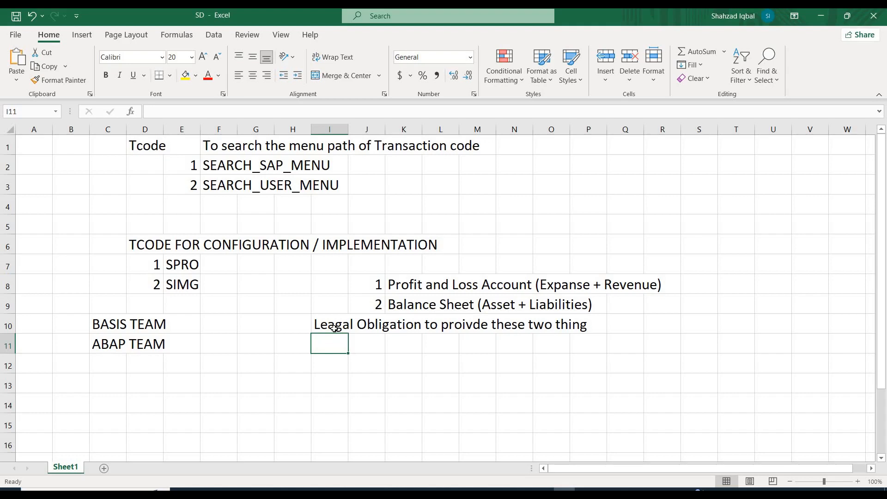
Enter Company code in Q10, beside the note about the obligation.
left_click(297, 338)
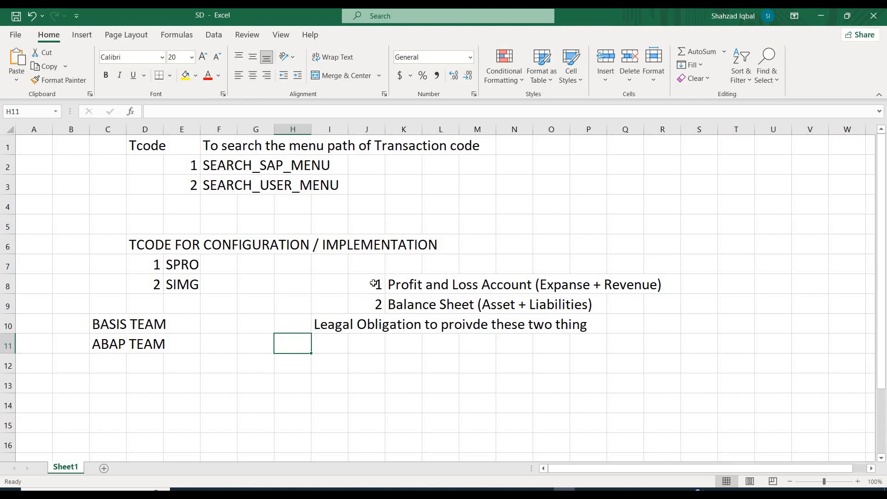
left_click_drag(374, 283, 671, 315)
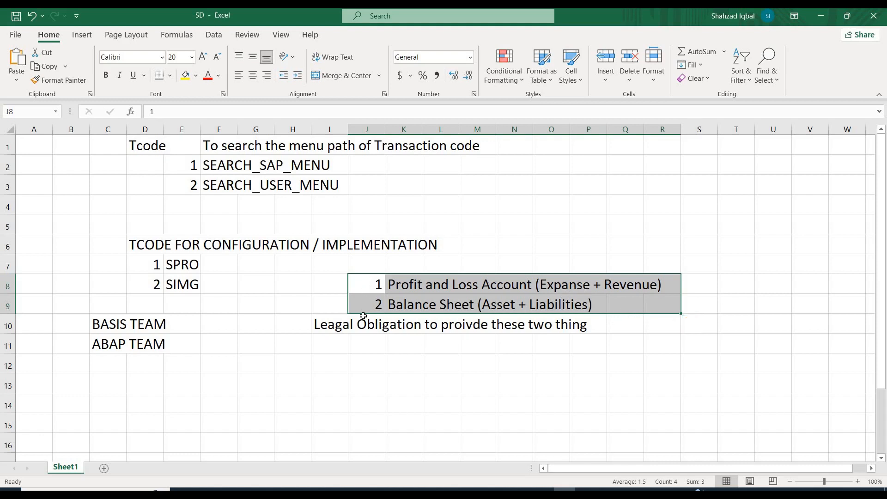
left_click(617, 330)
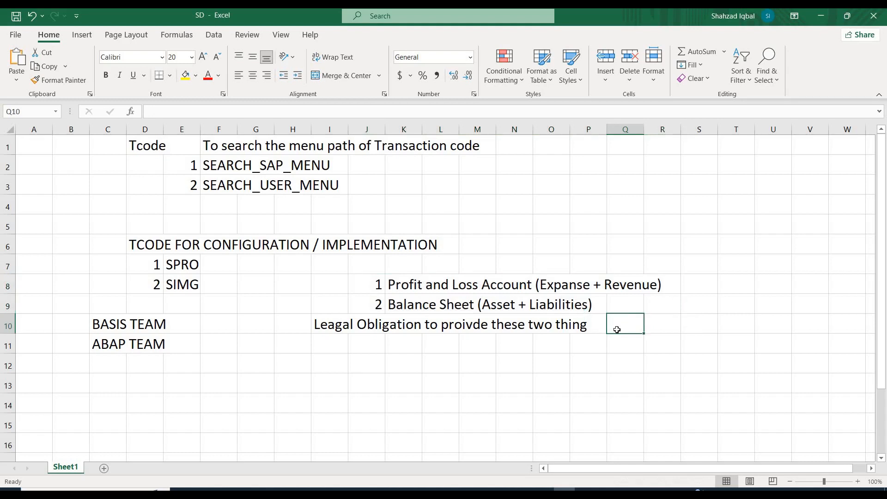
type("Compan")
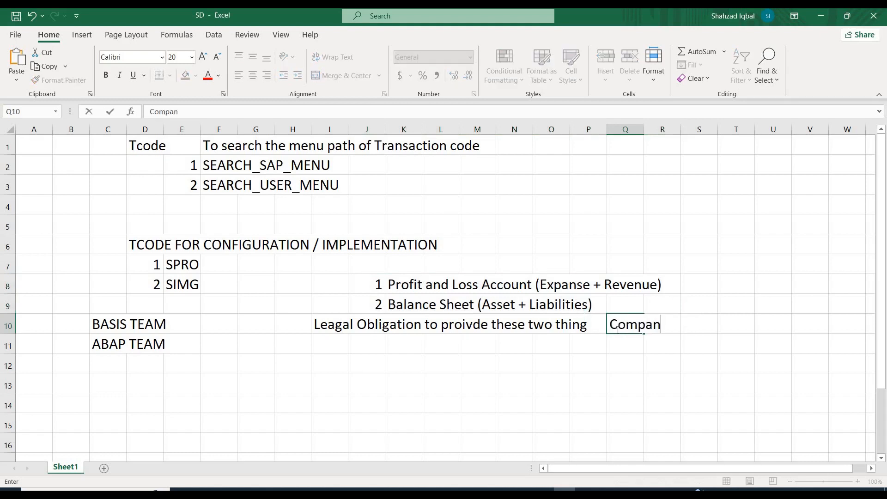
type("y code")
key("Return")
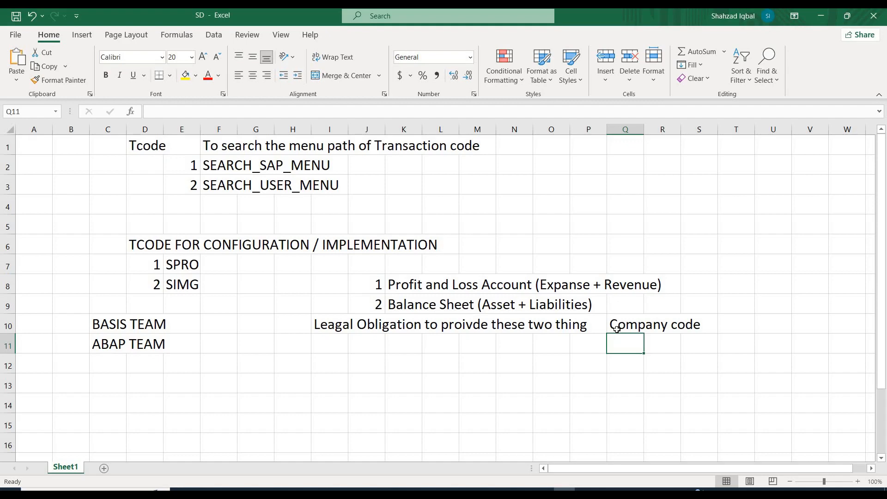
Switch to SAP's Display IMG and compare the Define company and Edit, Copy, Delete, Check Company Code activities.
key("alt+Tab")
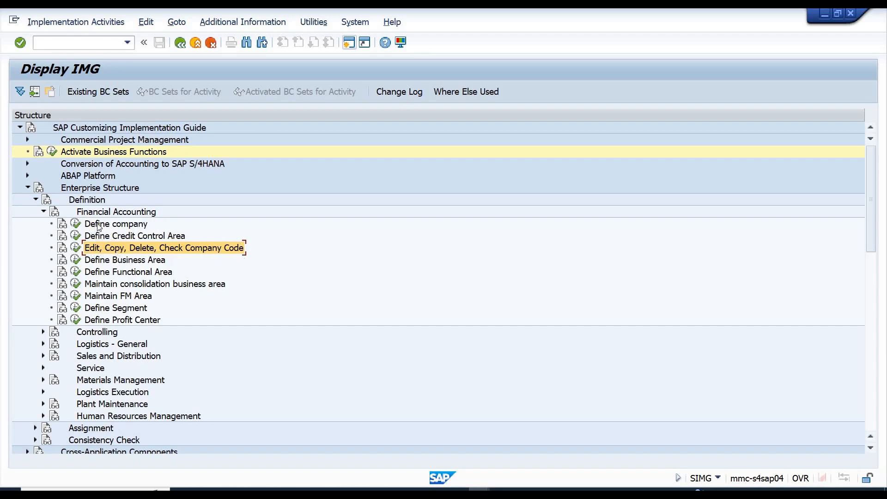
left_click(111, 226)
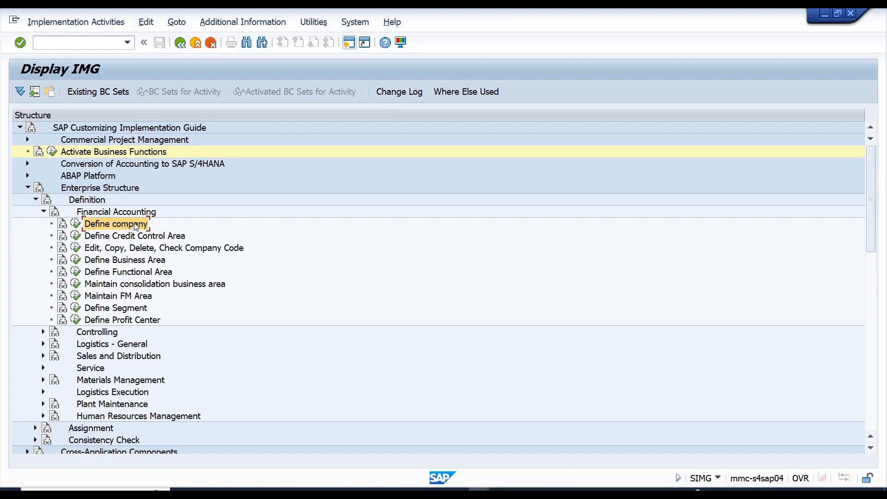
left_click(151, 253)
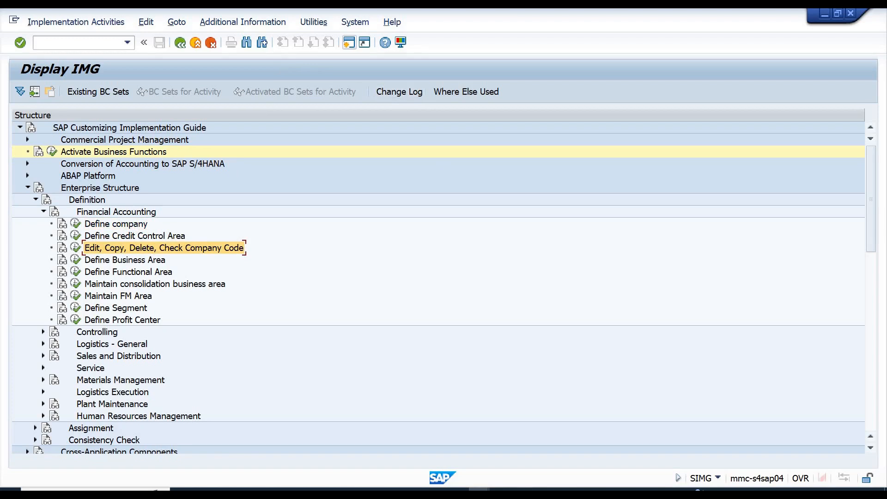
Open transaction FBL3N in the SAP Easy Access session and examine its Company code selection.
mouse_move(480, 492)
left_click(553, 448)
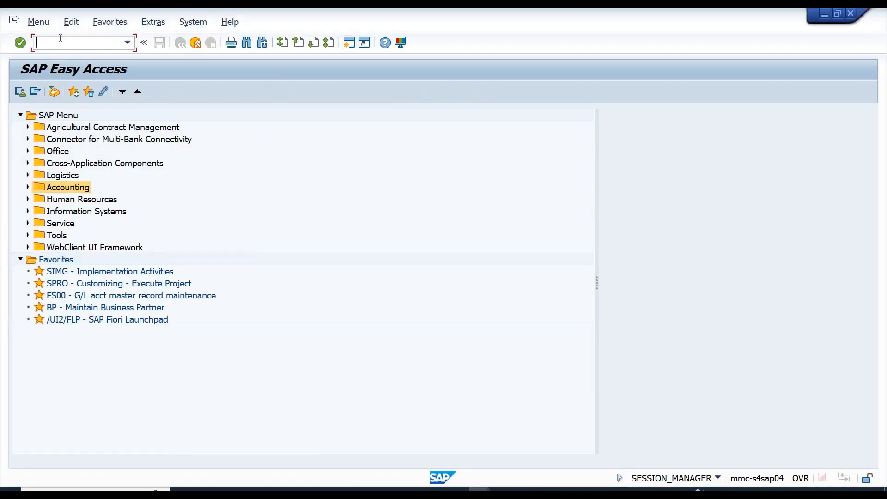
type("fbl3n")
key("Return")
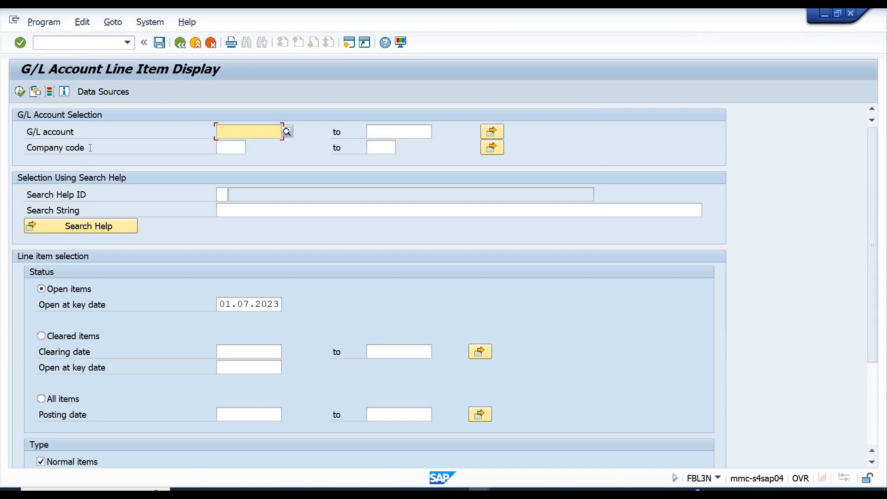
left_click_drag(88, 148, 26, 149)
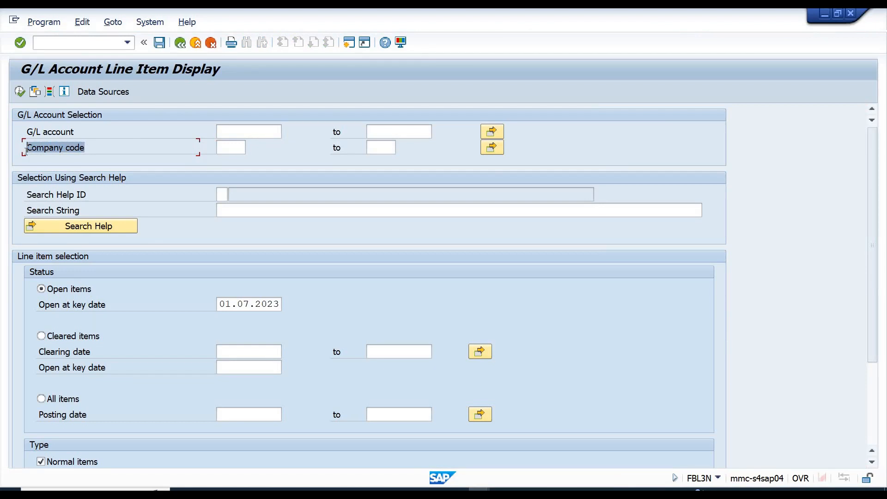
left_click(224, 148)
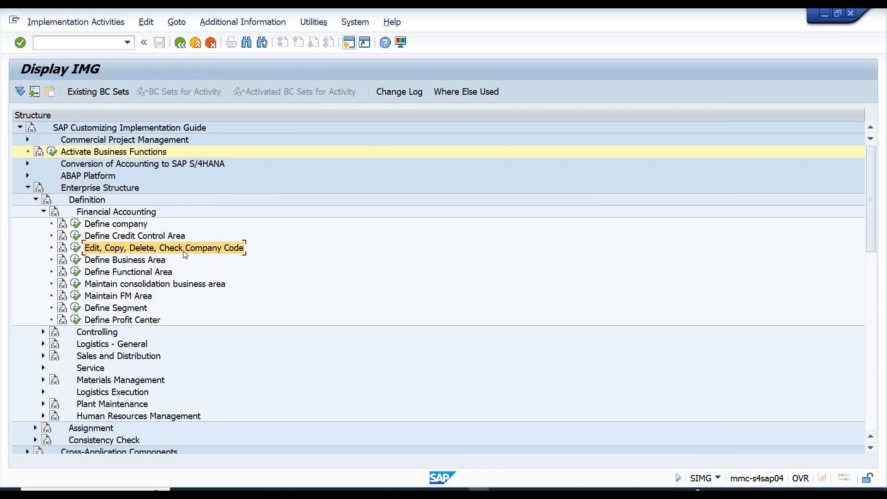
Back in Display IMG, run the Define company activity under Financial Accounting.
left_click(113, 227)
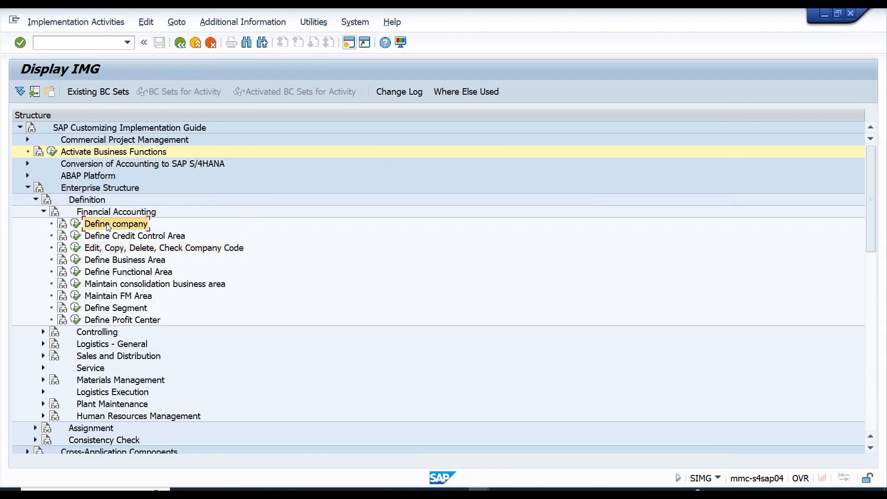
left_click(75, 223)
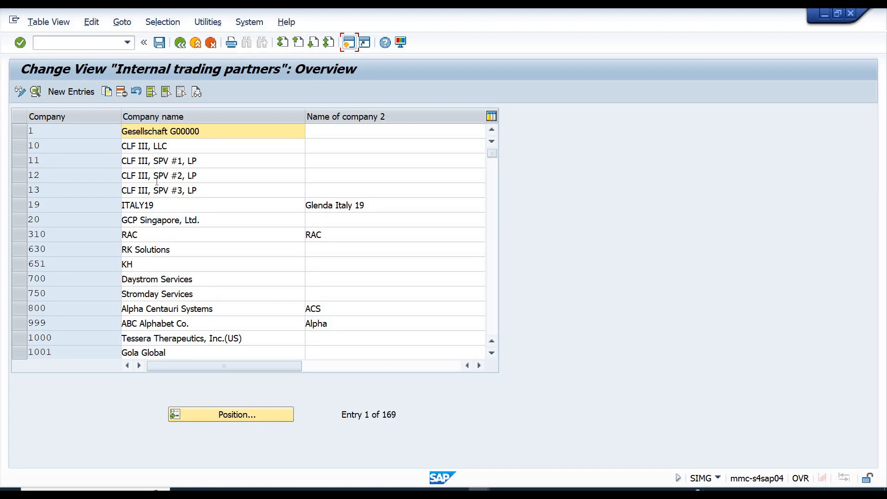
left_click(56, 94)
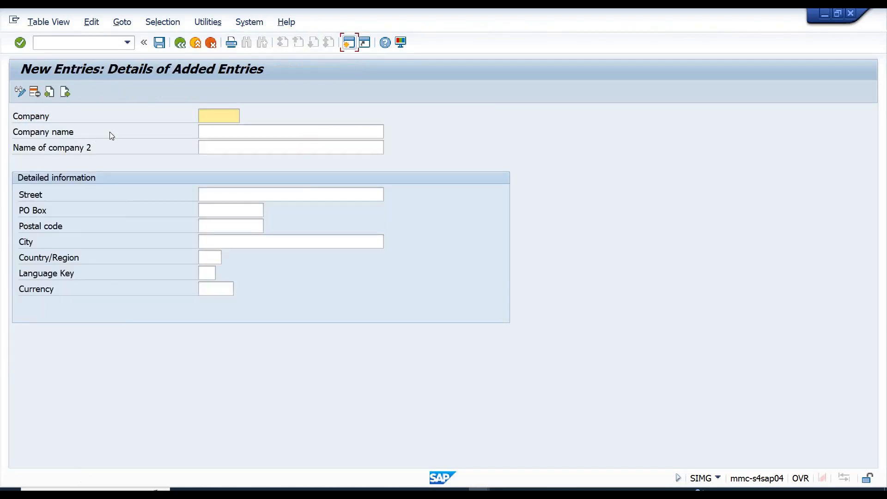
left_click(178, 47)
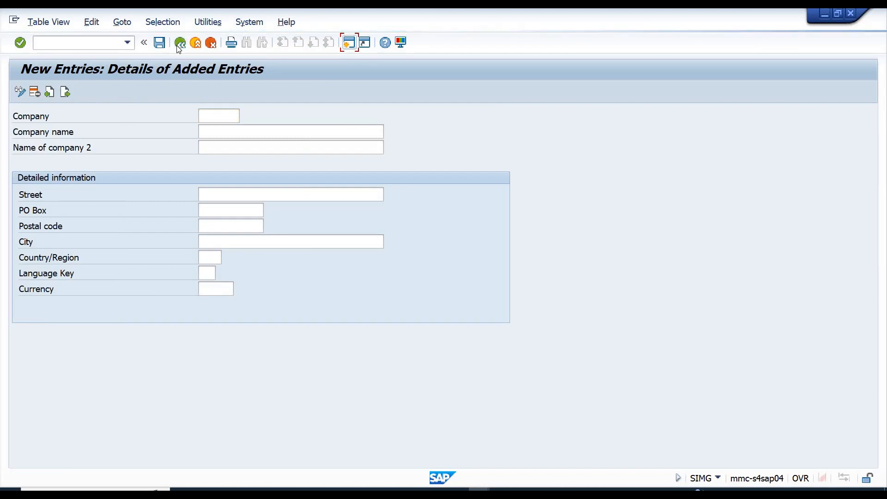
left_click(216, 44)
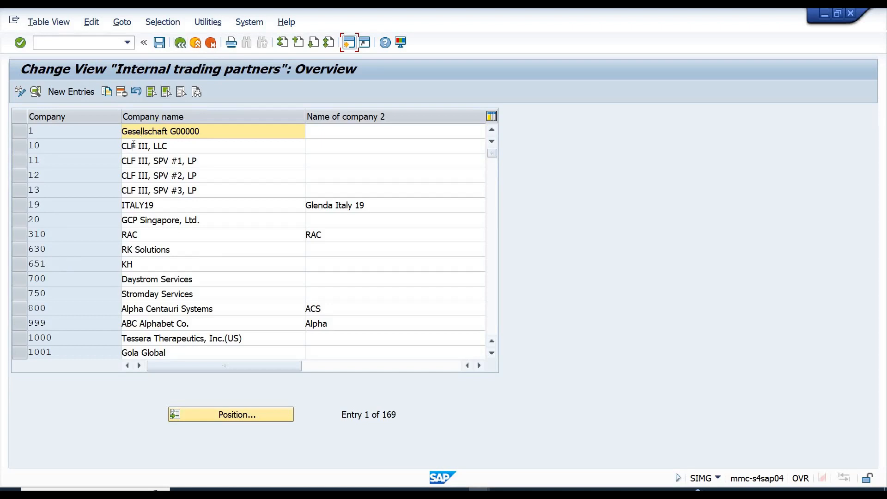
Examine the first company entries, numbers 1, 10, 11 and 12, in the Internal trading partners overview.
left_click(186, 147)
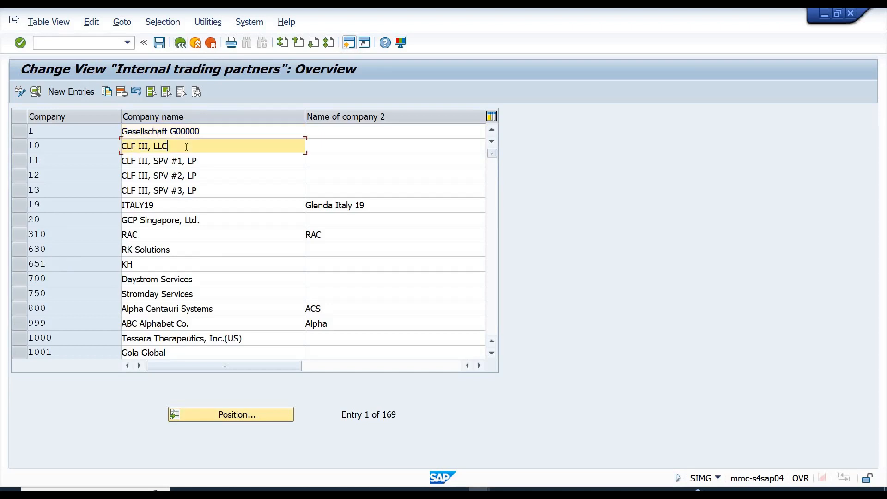
left_click(203, 160)
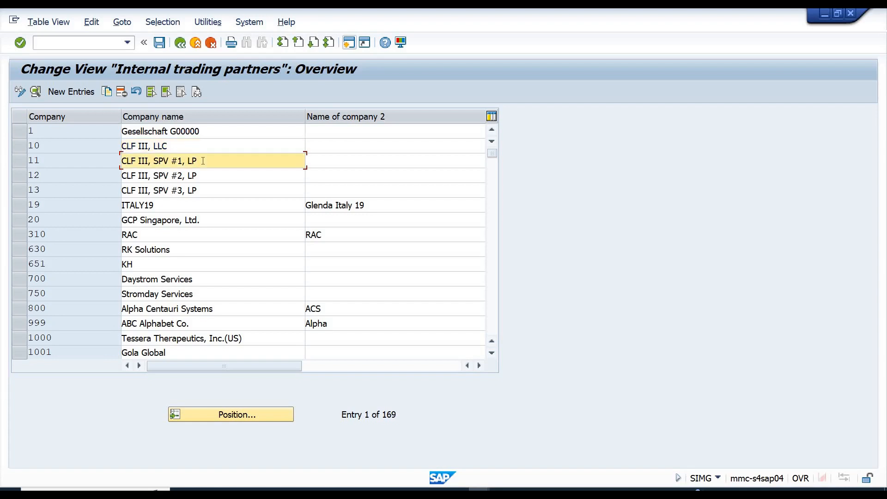
left_click(204, 175)
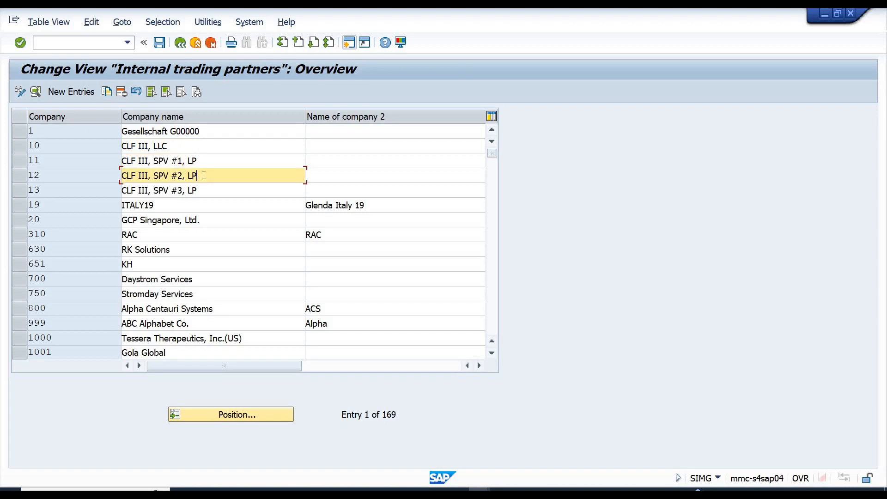
left_click(202, 131)
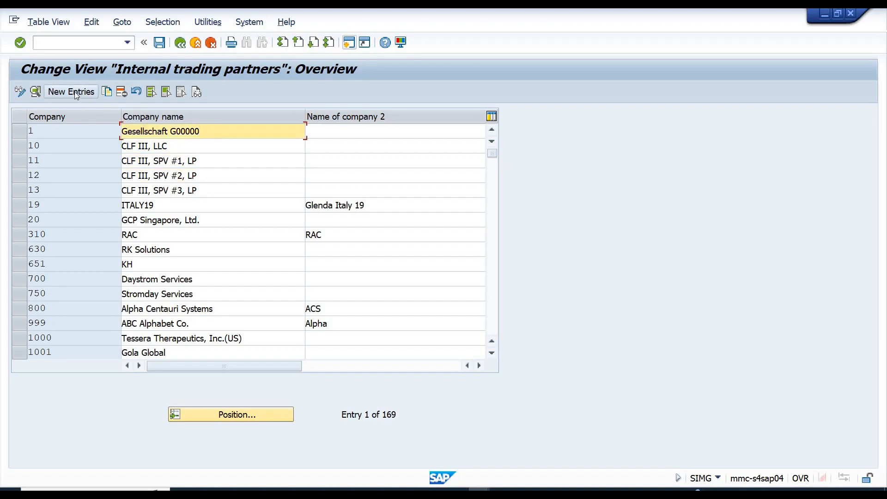
left_click(60, 134)
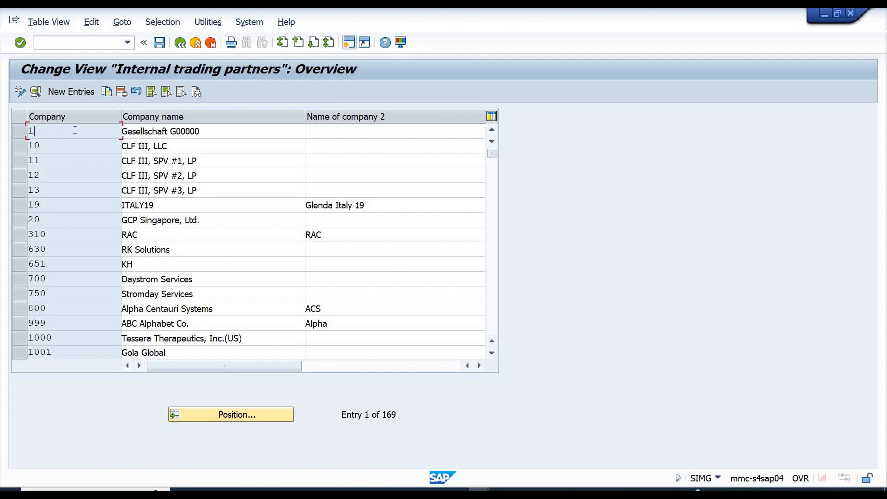
Start a new internal trading partner entry with company number 1101.
left_click(59, 95)
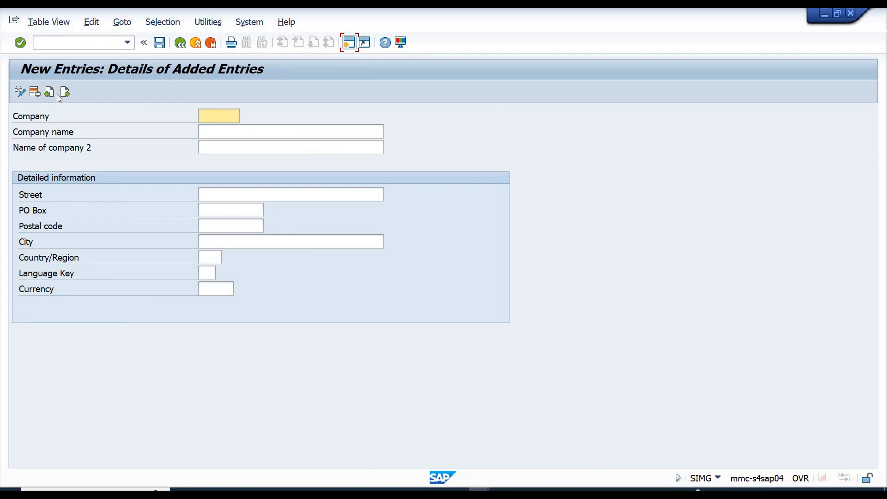
type("1101")
key("Tab")
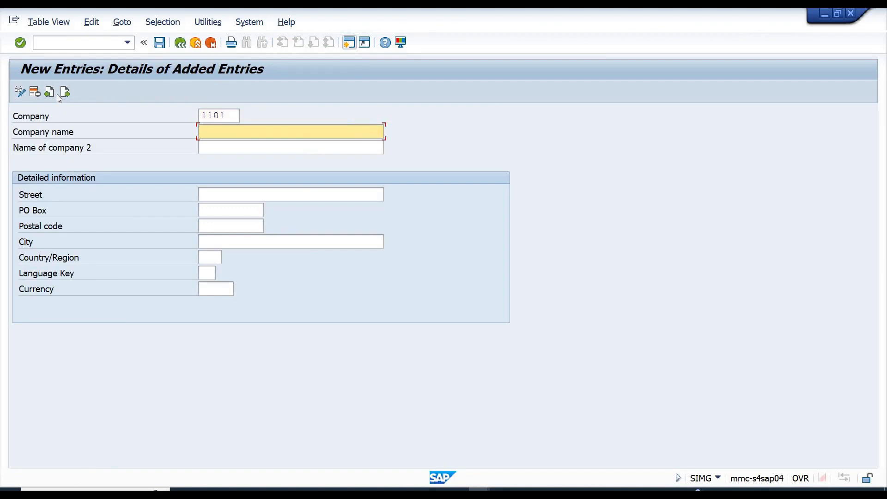
key("Return")
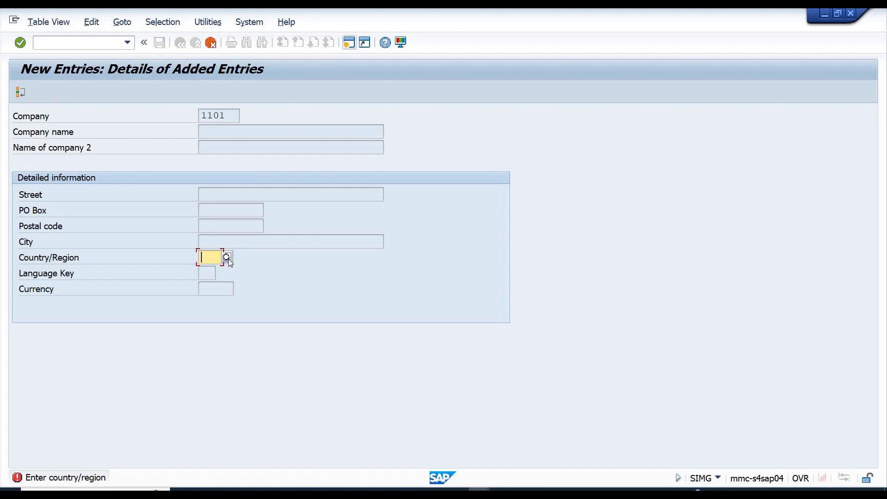
type("sz")
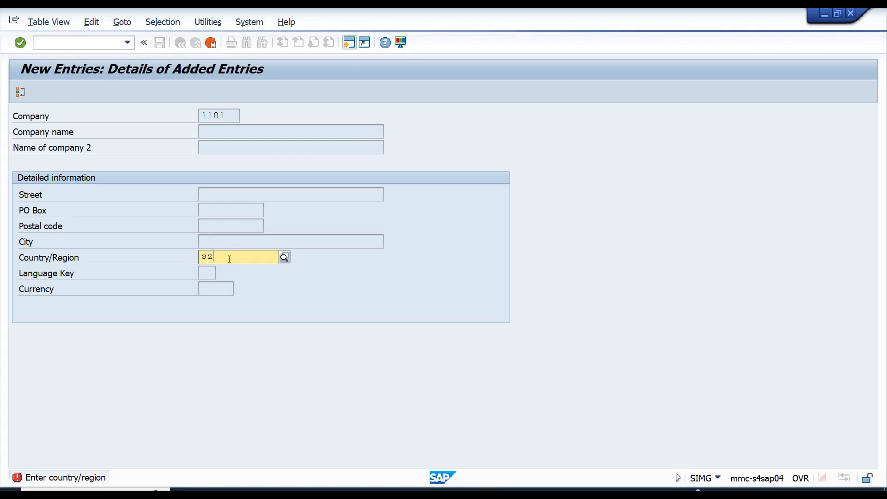
key("BackSpace")
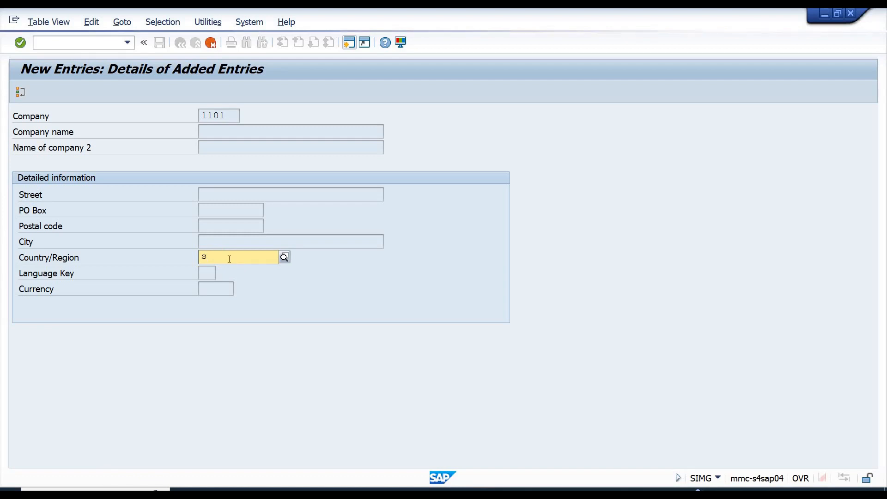
key("BackSpace")
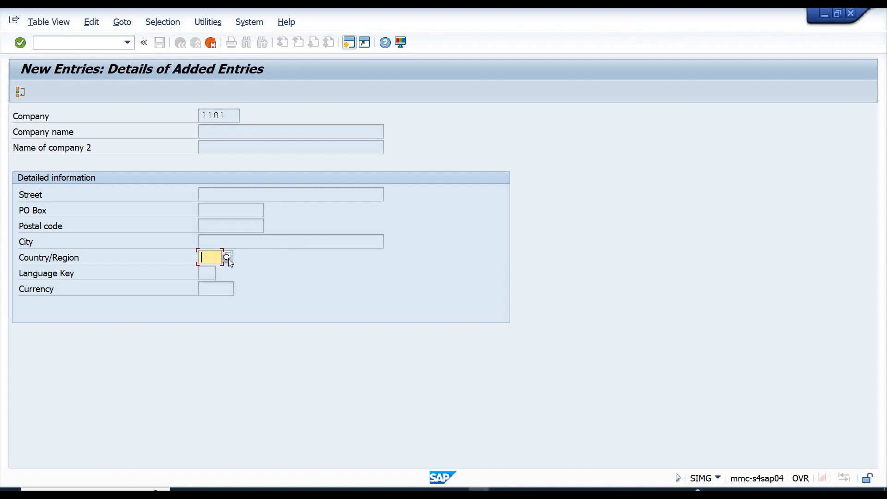
Set the new company's country/region to CH and its company name to ABC Food Company.
type("ch")
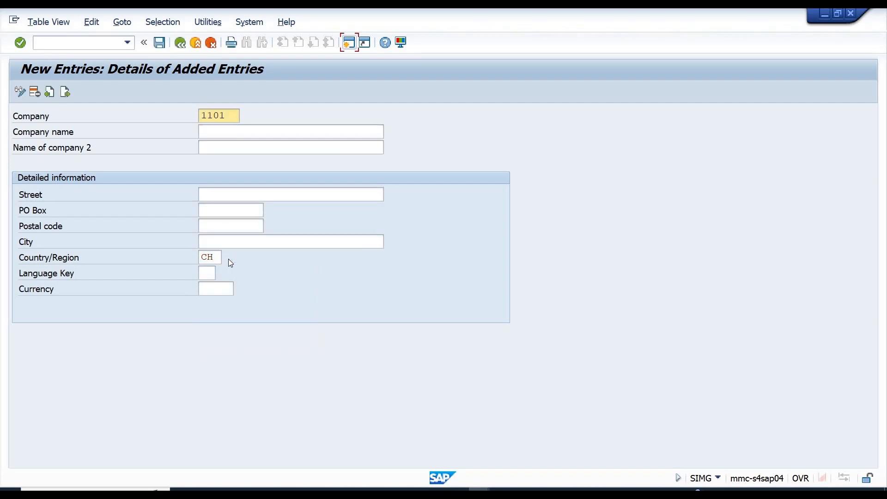
left_click(206, 134)
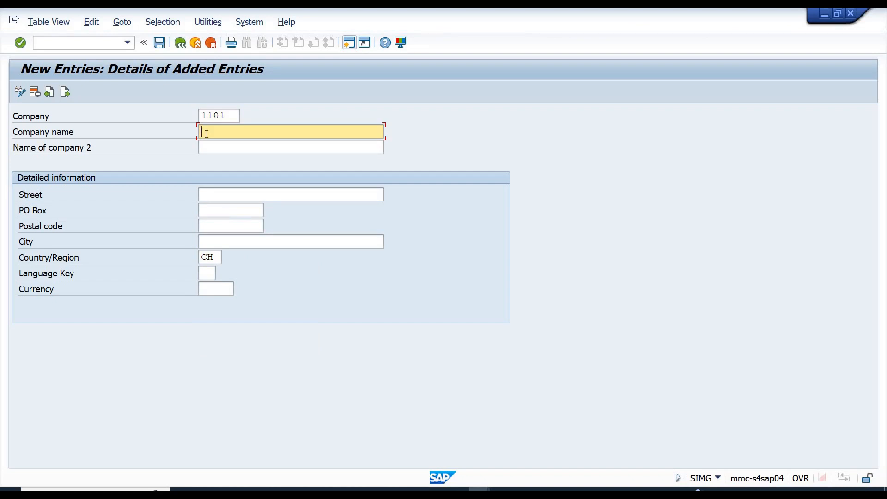
type("C")
type("ABC")
type(" Food ")
type("C")
type("ompany")
Enter Genava as the city in the detailed information of company 1101.
key("Tab")
key("Tab")
key("Tab")
key("Tab")
key("Tab")
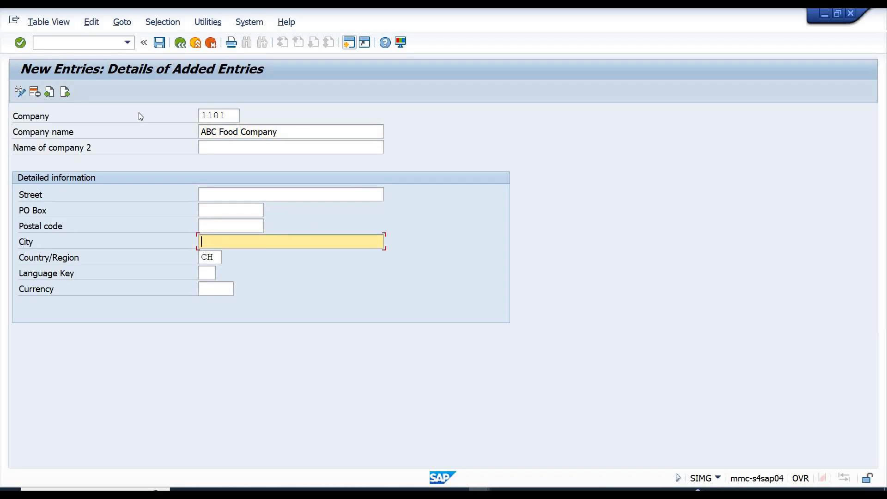
type("Swit")
key("BackSpace")
key("BackSpace")
key("BackSpace")
key("BackSpace")
type("Je")
type("nava")
key("Left")
key("Left")
key("Left")
key("Left")
key("Left")
key("Left")
key("Delete")
type("G")
type("en")
key("Right")
key("Right")
key("Right")
key("Return")
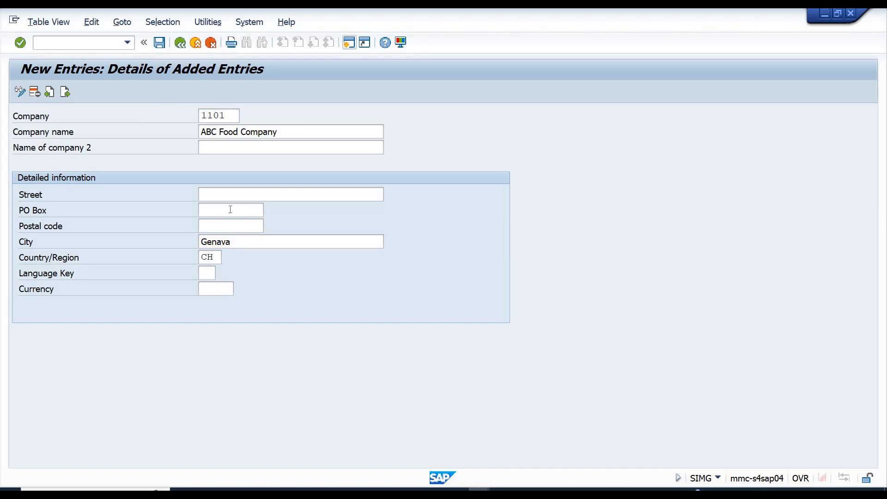
Save the company 1101 entry under customizing request S5MK902213.
left_click(162, 47)
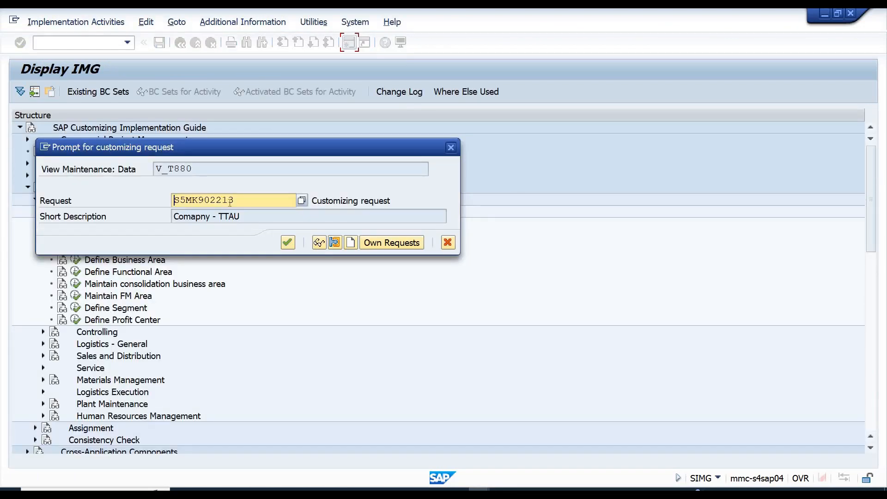
left_click(288, 243)
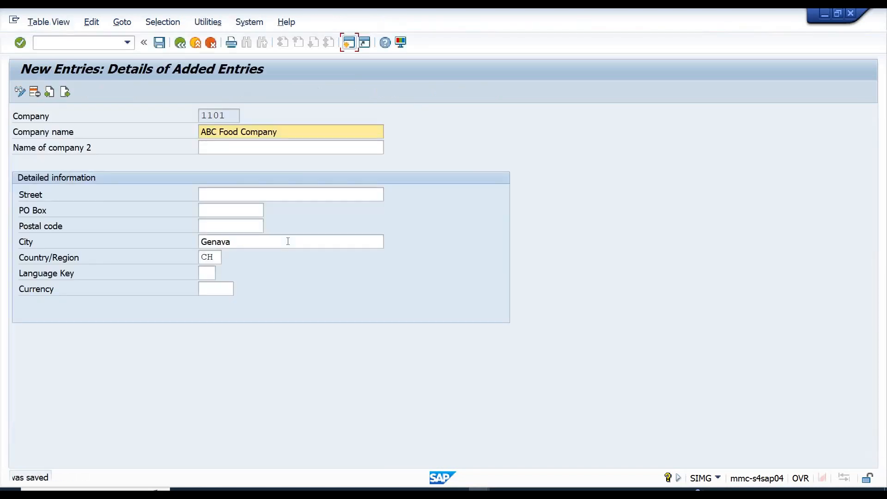
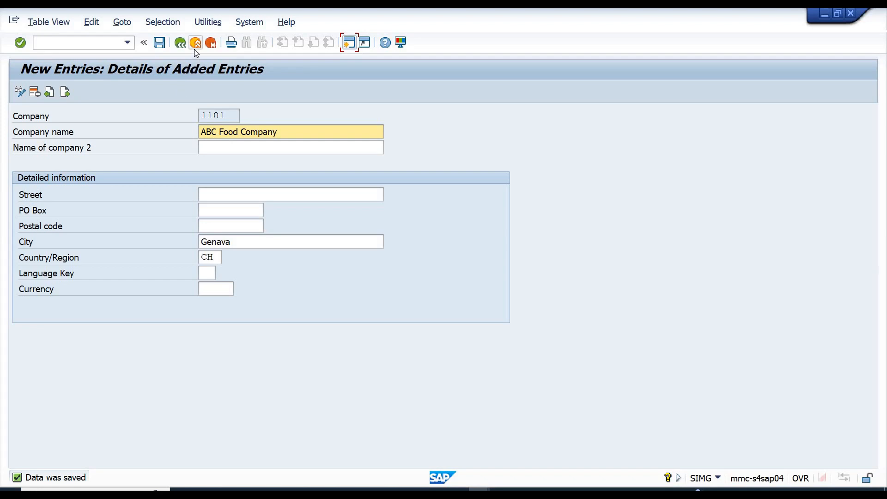
Return to the implementation guide and open the Copy, delete, check company code activity under Financial Accounting.
left_click(176, 47)
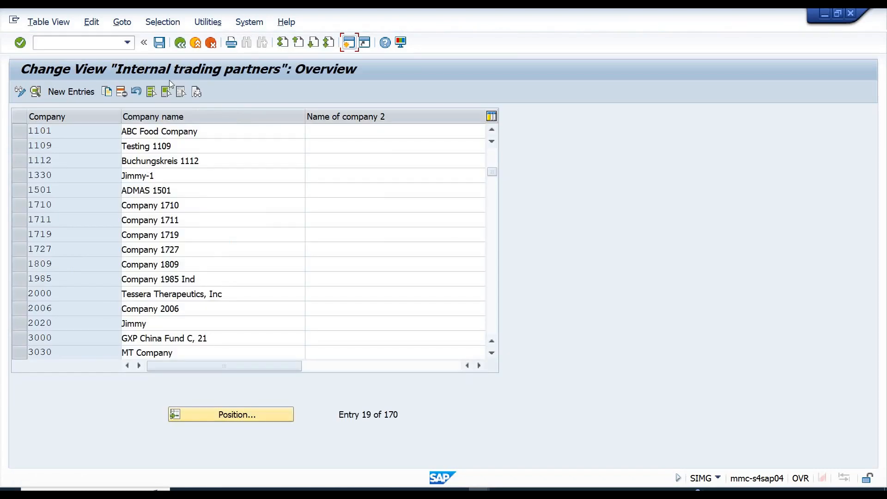
left_click(180, 48)
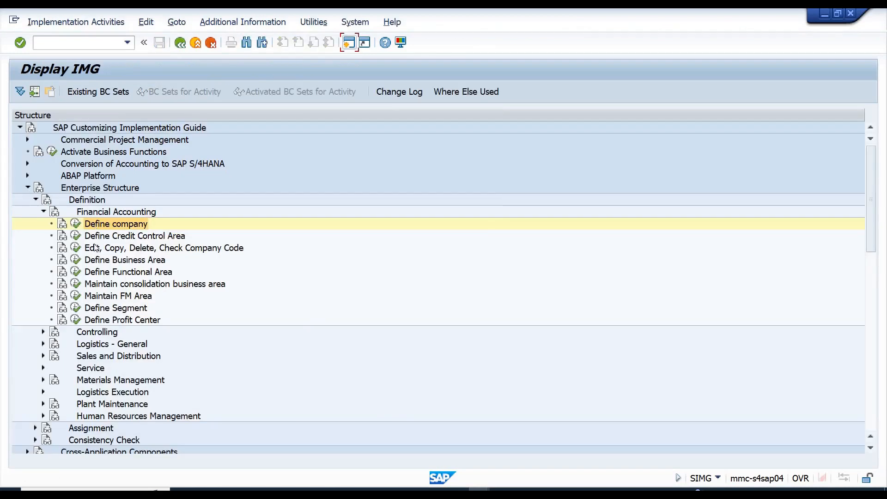
left_click(93, 249)
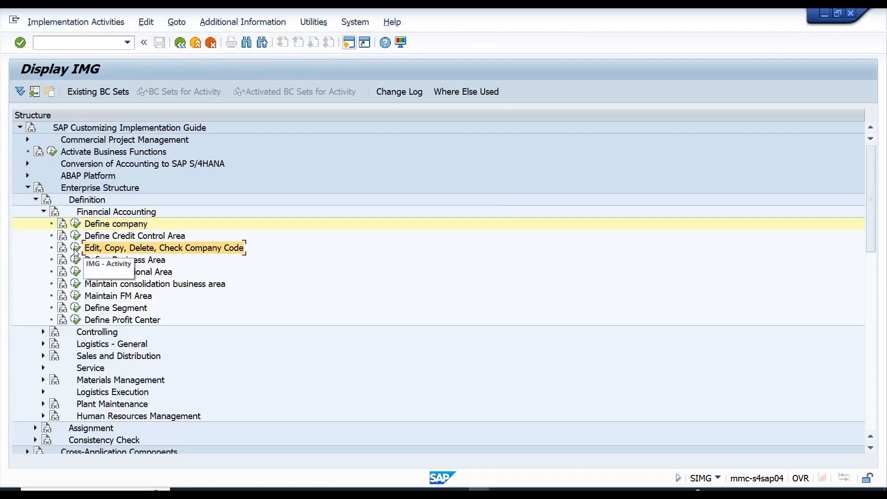
left_click(76, 249)
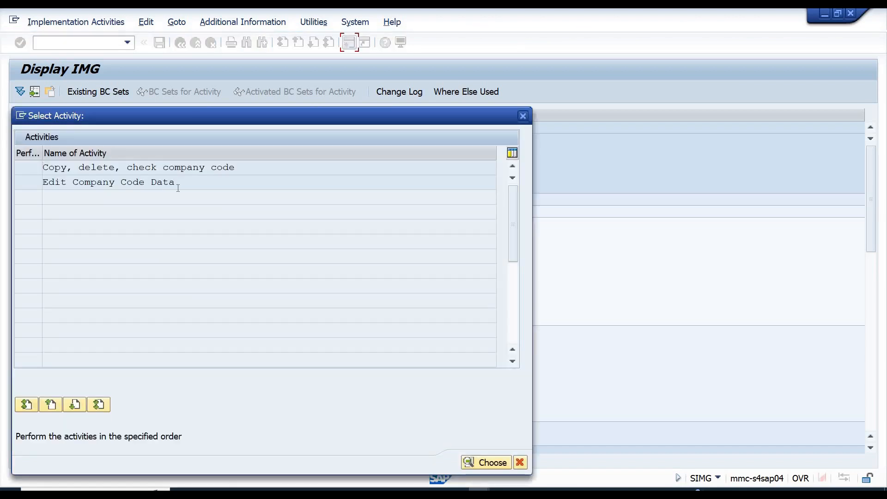
left_click_drag(176, 182, 42, 183)
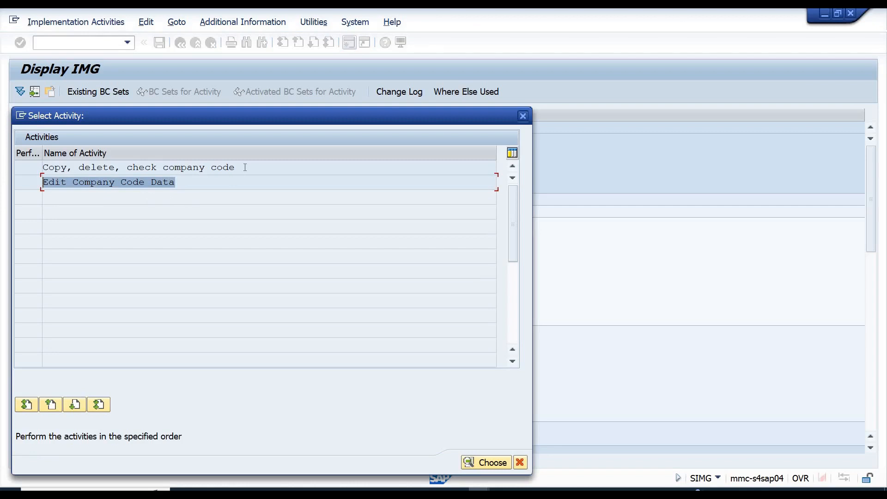
left_click_drag(238, 168, 53, 174)
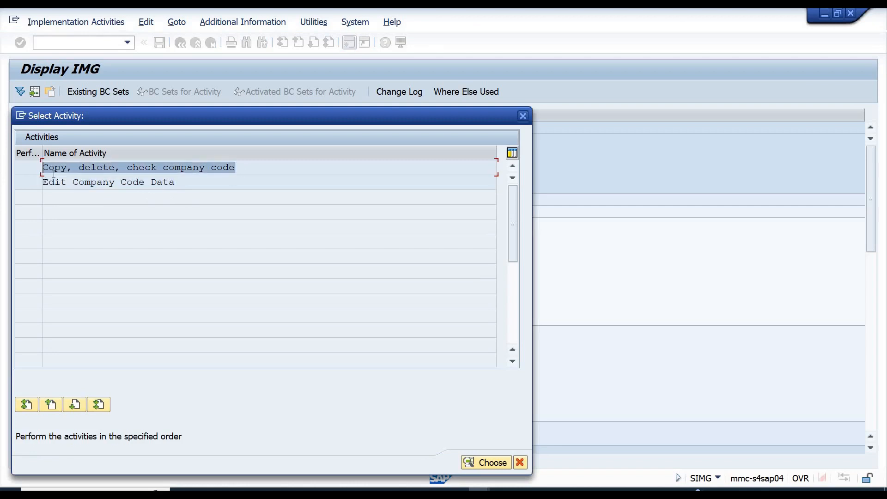
double_click(91, 168)
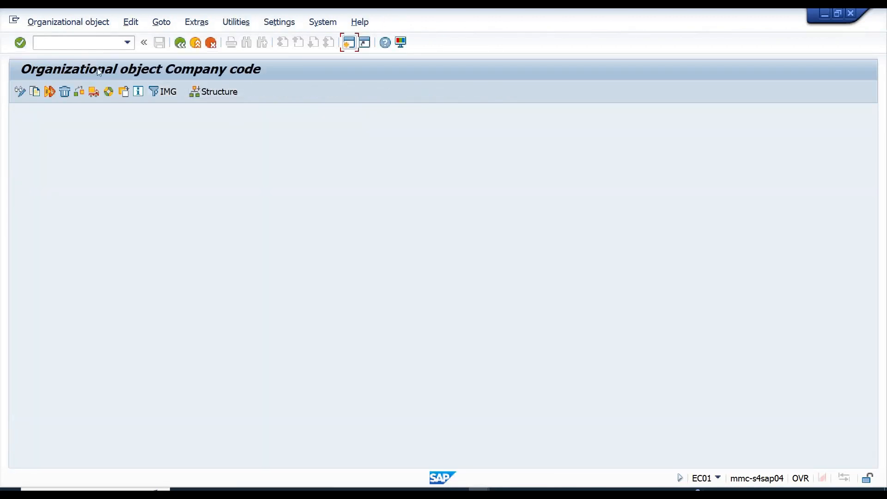
Set up a company code copy from source company code 0001 to target company code 1101.
left_click(35, 92)
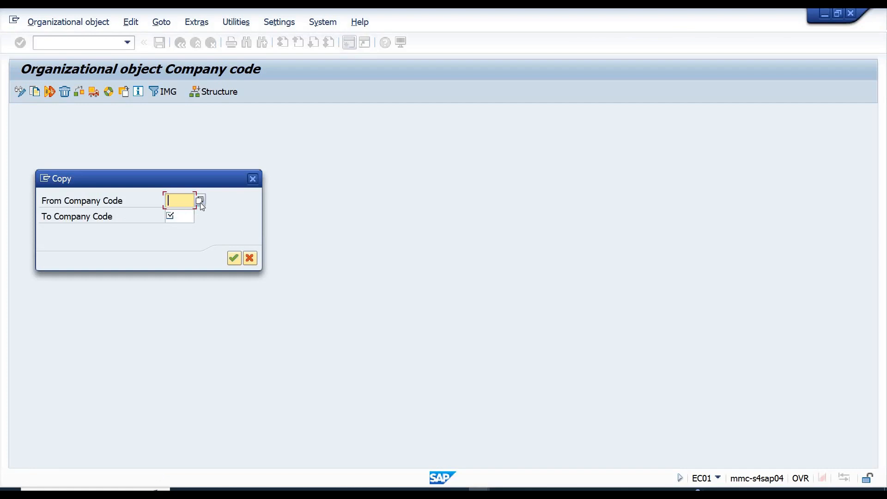
left_click(199, 200)
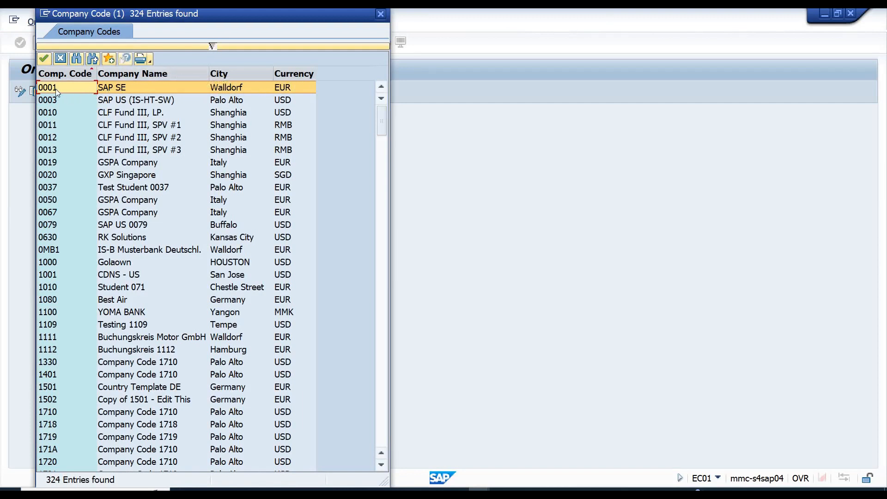
left_click(44, 61)
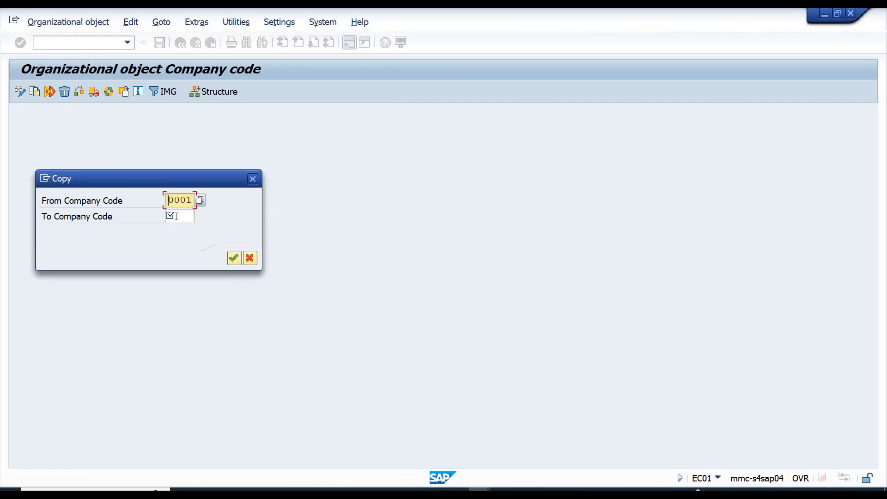
left_click(177, 216)
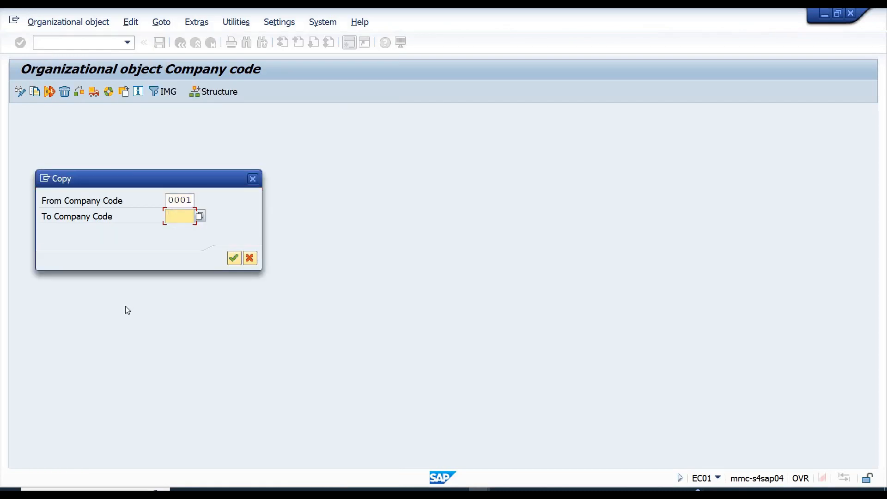
type("1101")
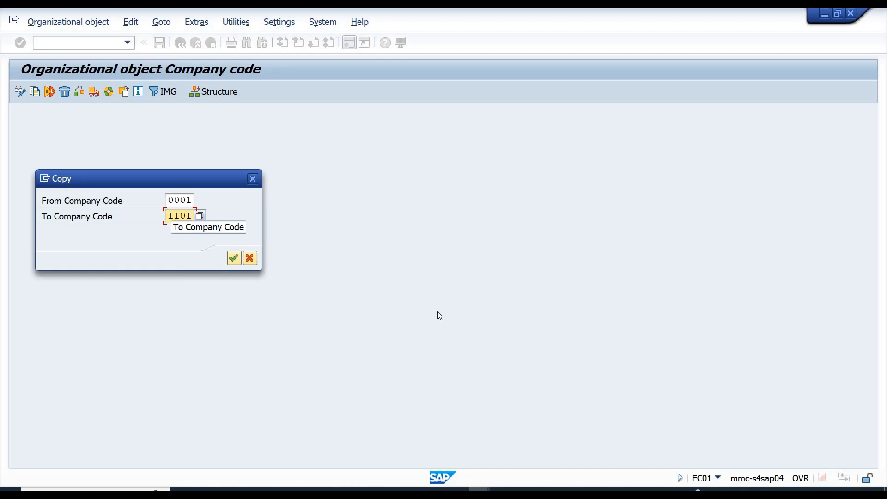
Switch to the Excel workbook SD and enter "Coutry specific program" in cell H13.
left_click(565, 491)
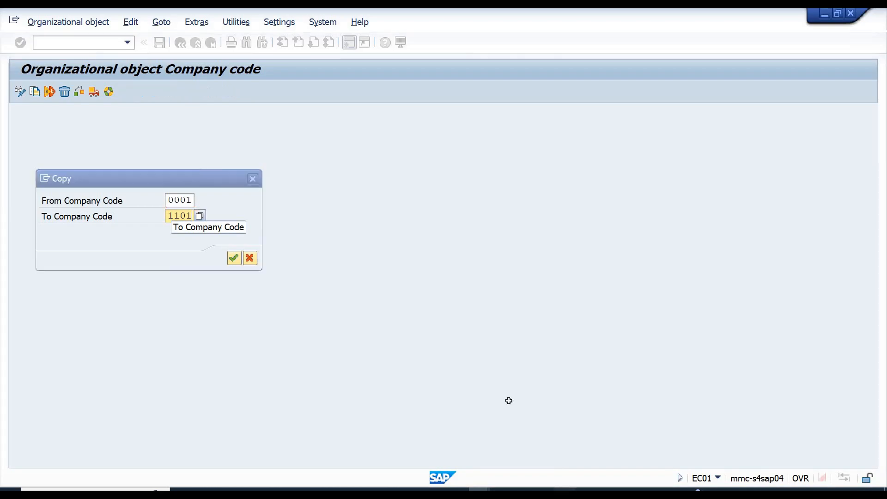
left_click(306, 380)
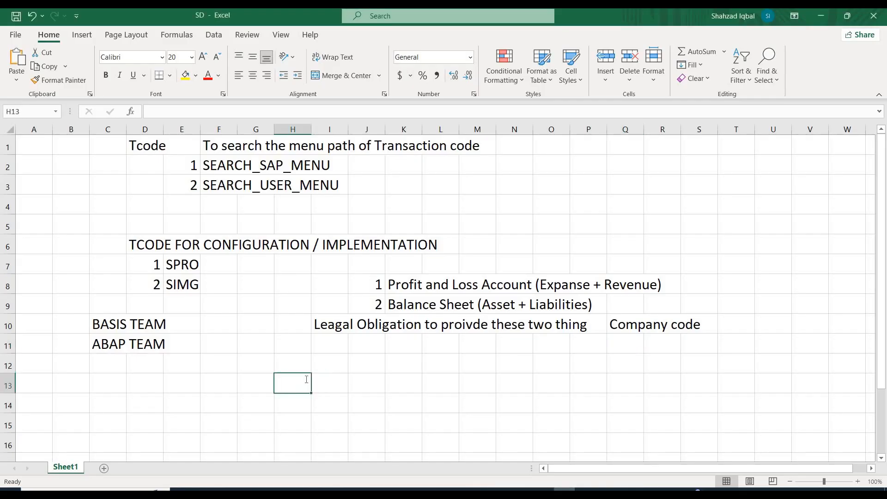
type("Cjoun")
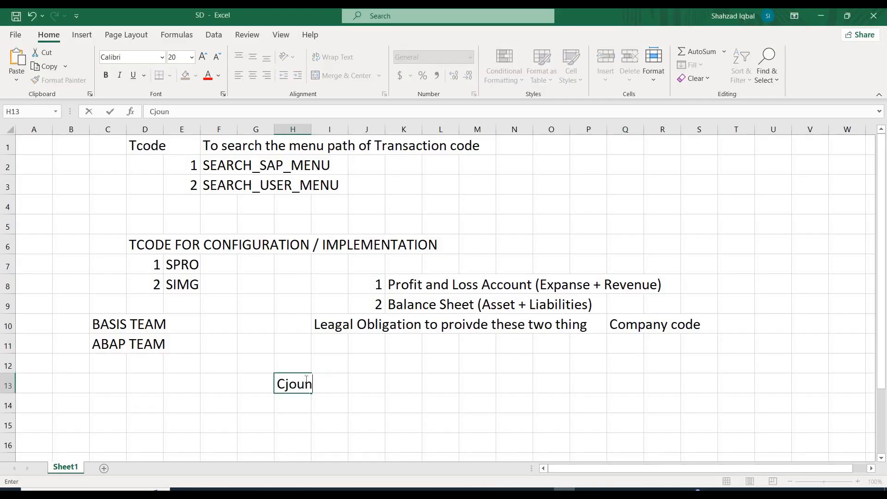
key("BackSpace")
key("BackSpace")
key("BackSpace")
key("BackSpace")
type("outry specific program")
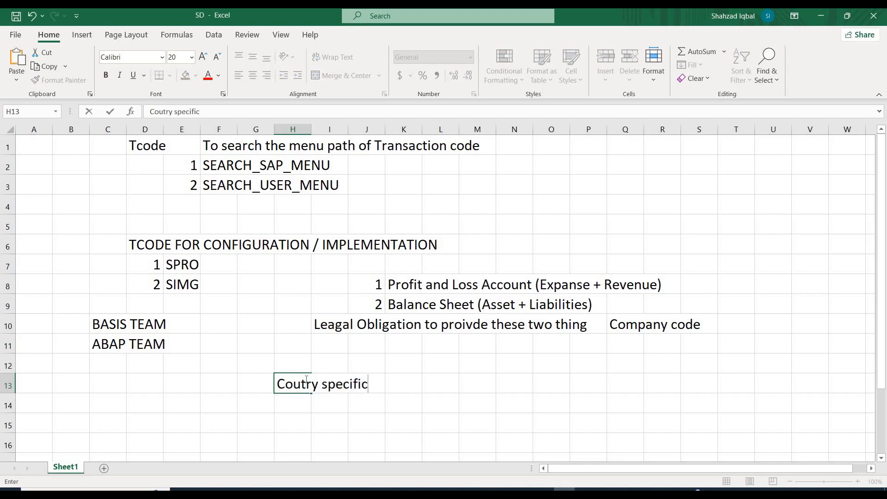
Enter CH in cell M13 beside the program note and return to the company code copy in SAP.
key("Right")
key("Right")
key("Right")
key("Right")
key("Right")
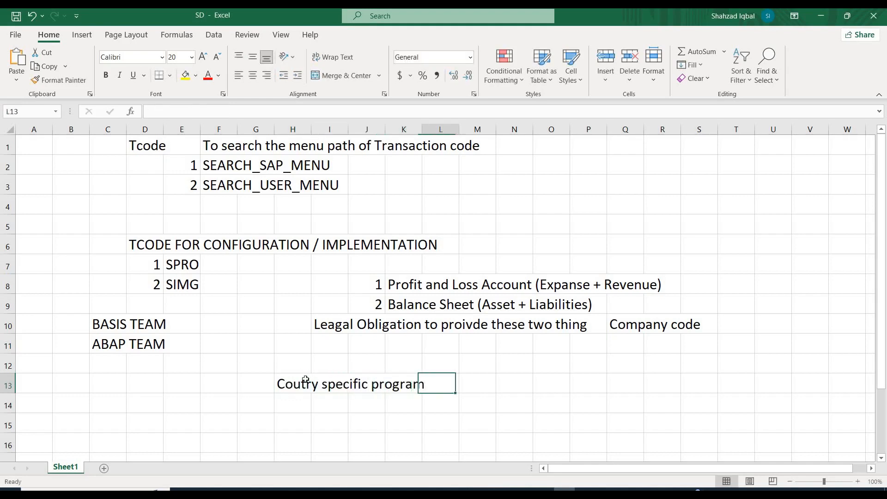
type("CH")
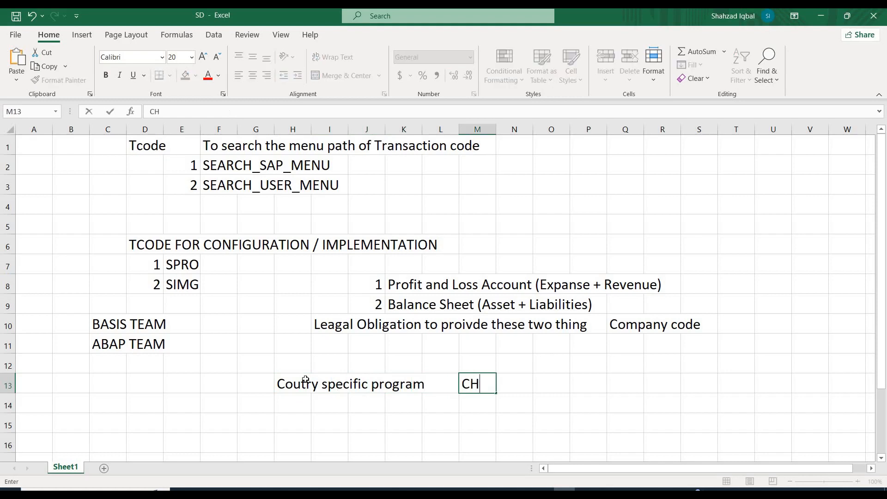
key("Return")
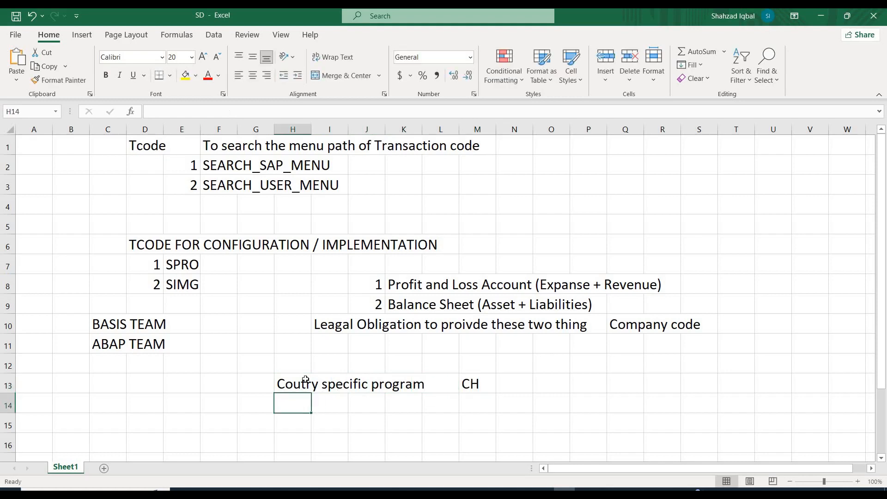
left_click(481, 384)
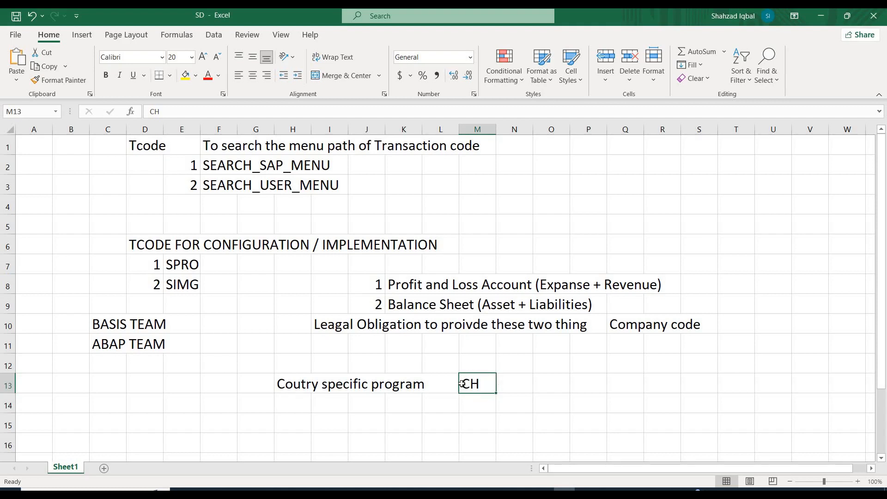
key("alt+Tab")
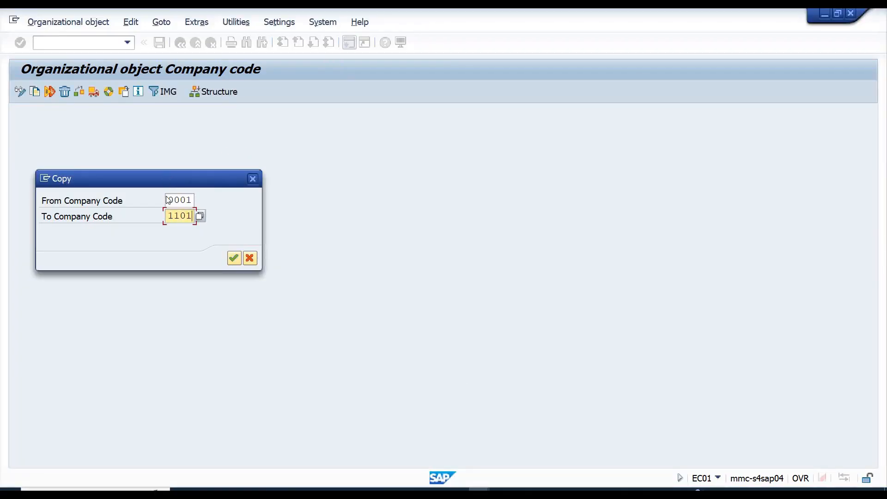
Review the source and target company codes in the Copy dialog.
double_click(184, 199)
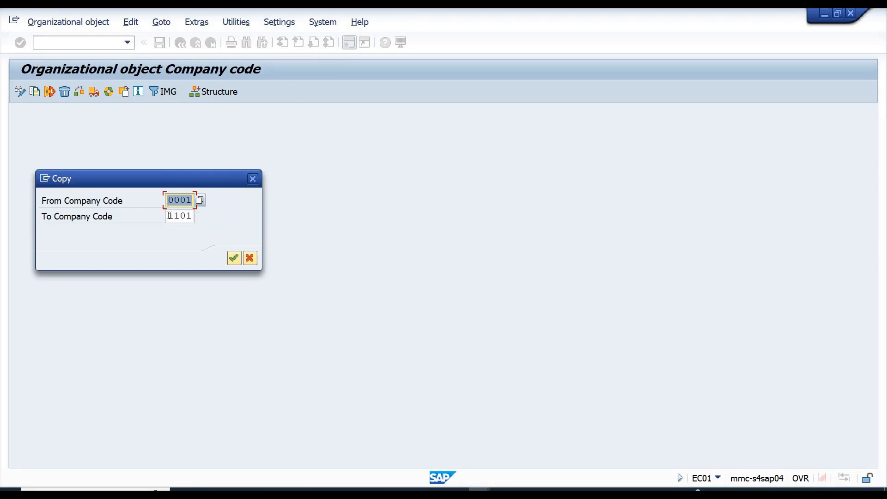
left_click_drag(169, 216, 213, 216)
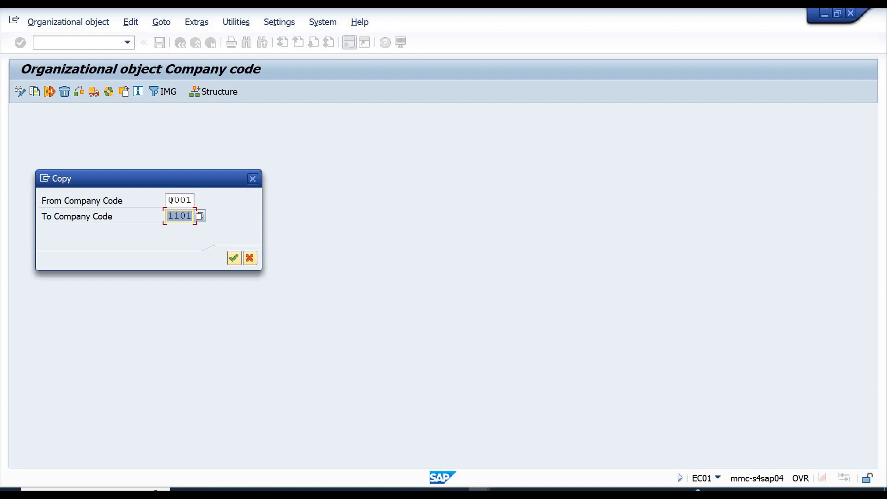
left_click_drag(167, 200, 194, 200)
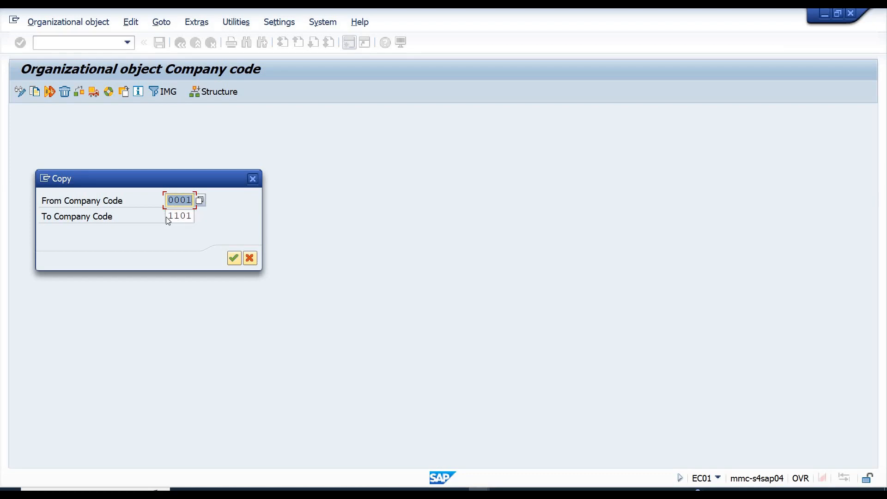
left_click_drag(168, 217, 199, 218)
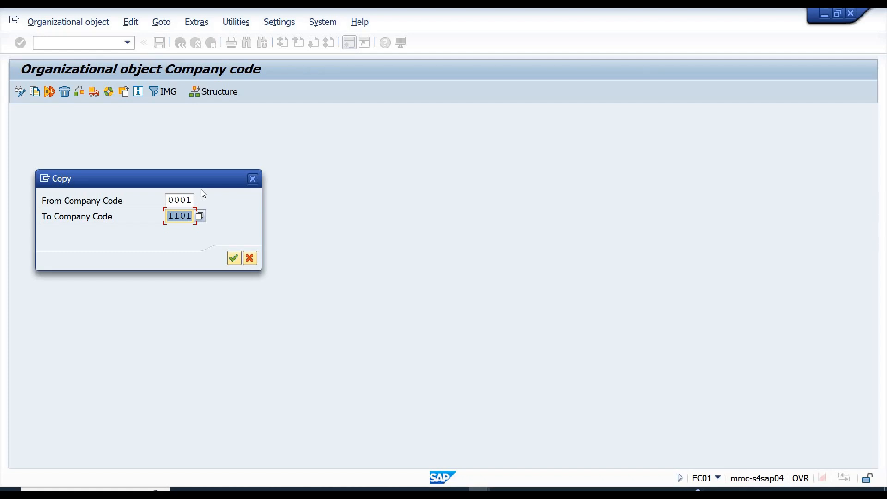
left_click(178, 200)
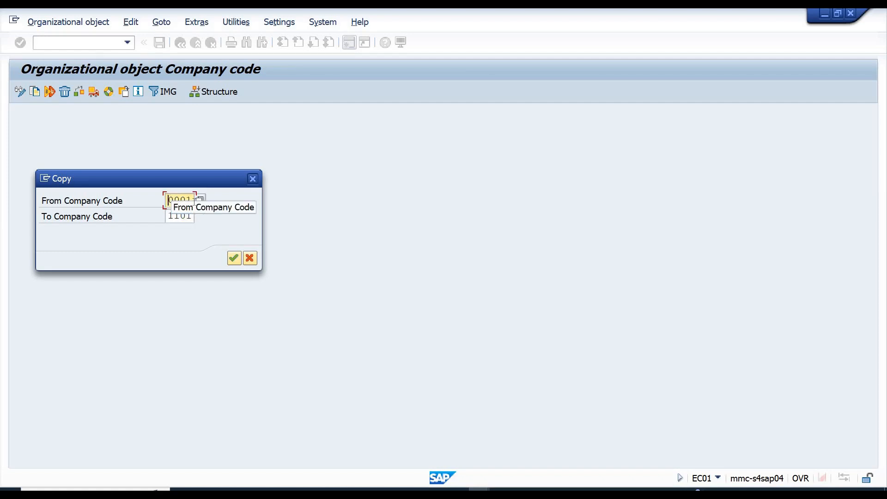
Try 1102 as the target company code and restore it to 1101.
left_click(192, 218)
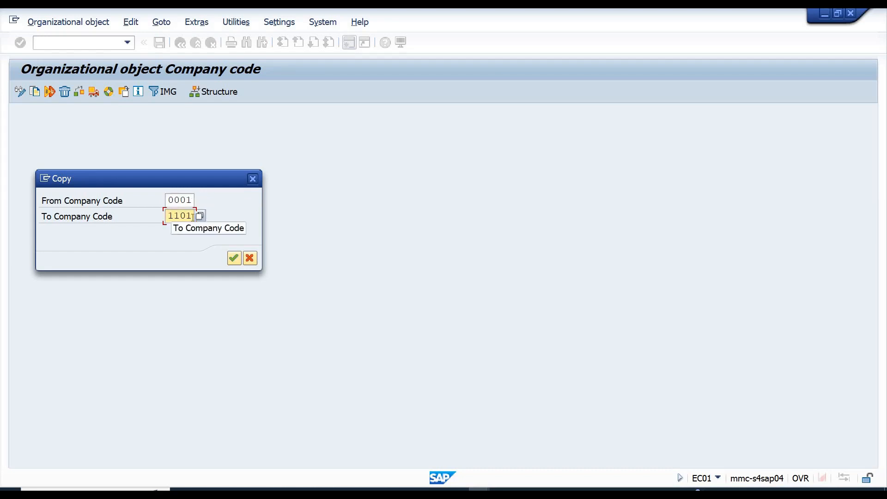
type("1102")
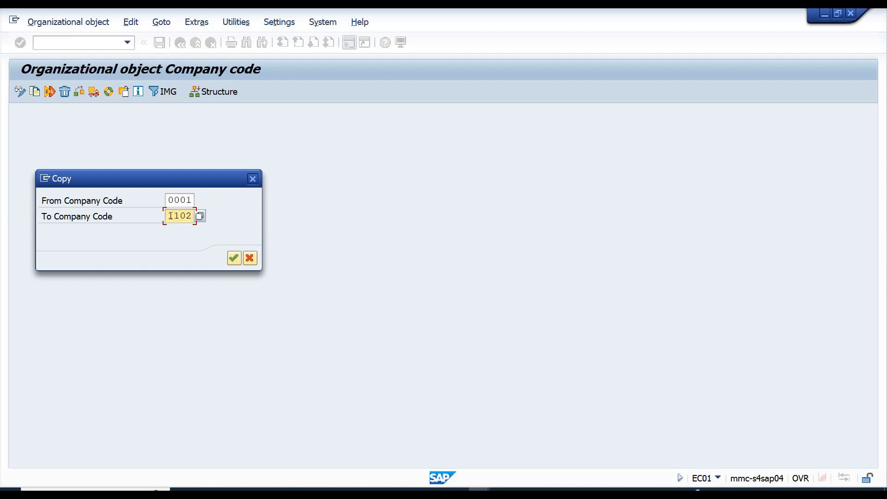
mouse_move(187, 216)
left_mouse_down()
mouse_move(167, 217)
mouse_move(192, 216)
left_mouse_up()
type("1101")
double_click(168, 200)
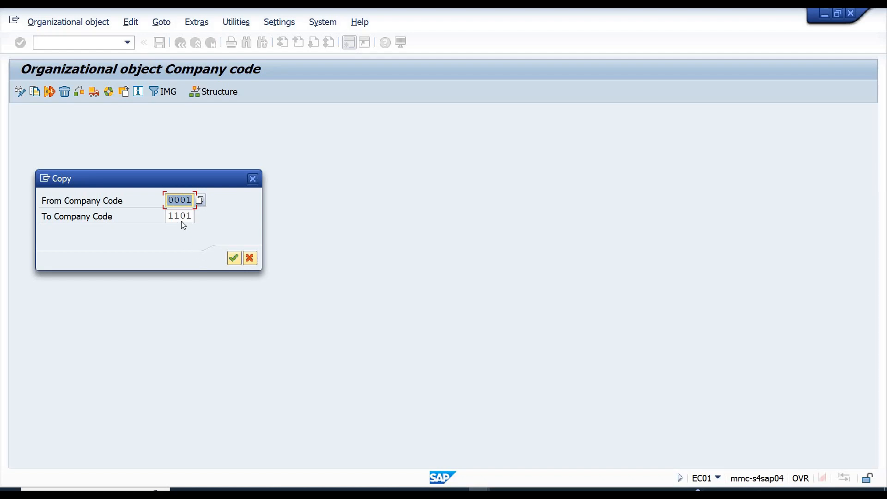
left_click(178, 204)
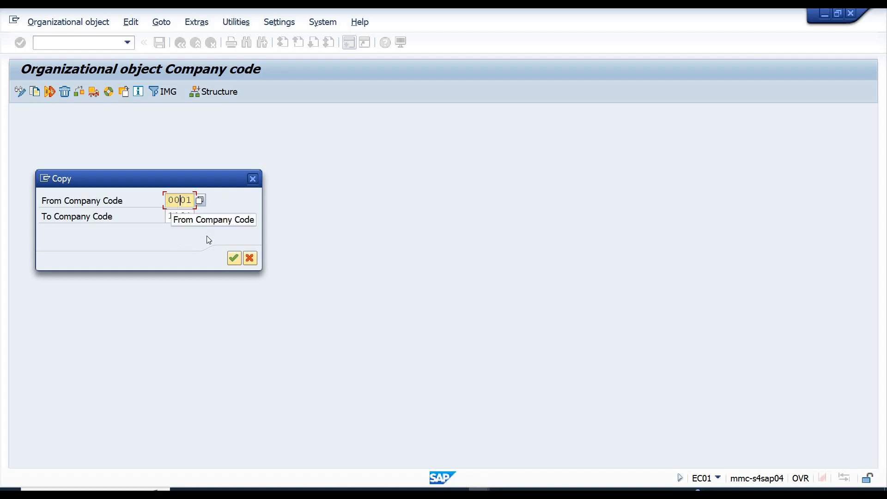
Start copying the company code and decline to copy the G/L account company code data.
left_click(237, 260)
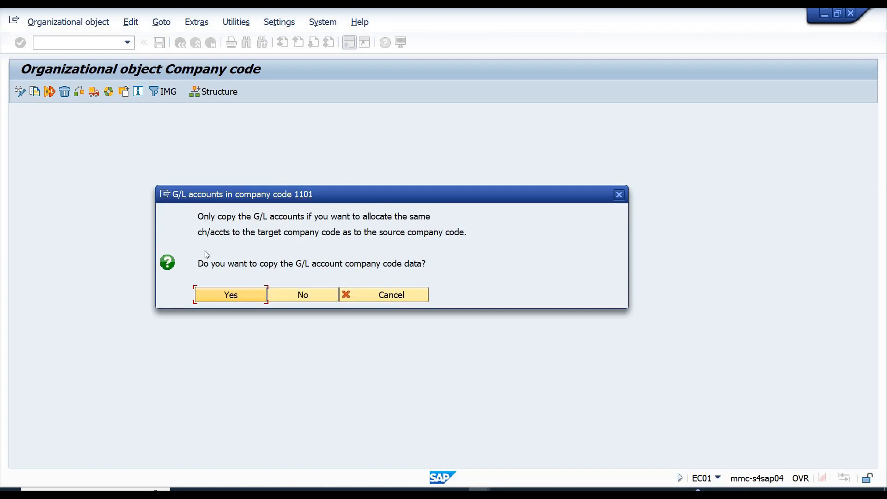
left_click_drag(198, 264, 433, 279)
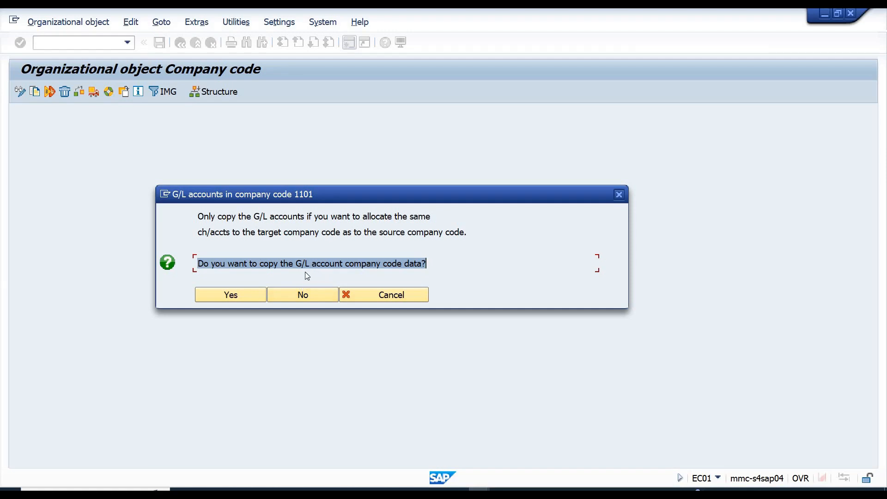
left_click(312, 296)
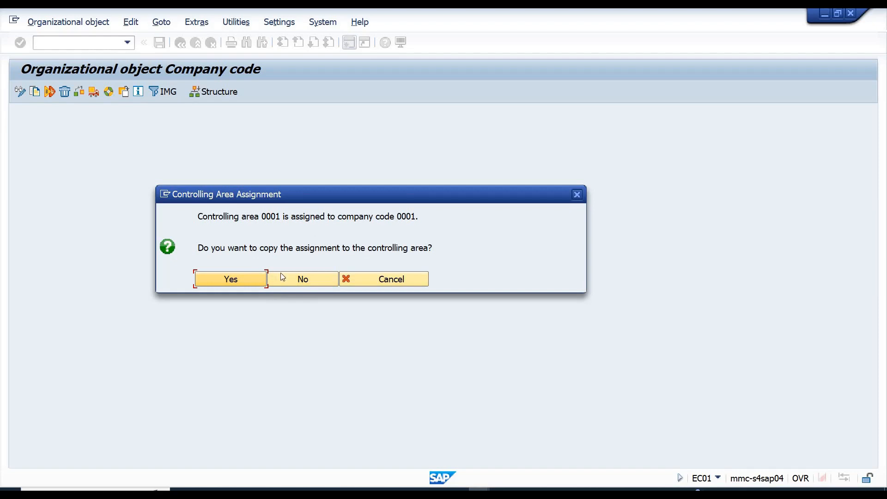
Copy the controlling area assignment and set the target company code's local currency to CHF, Swiss Franc.
left_click(237, 280)
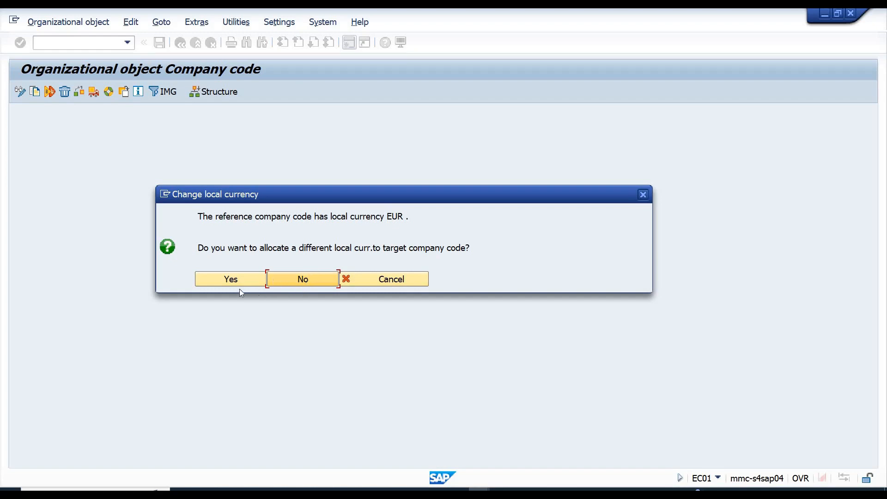
left_click(219, 281)
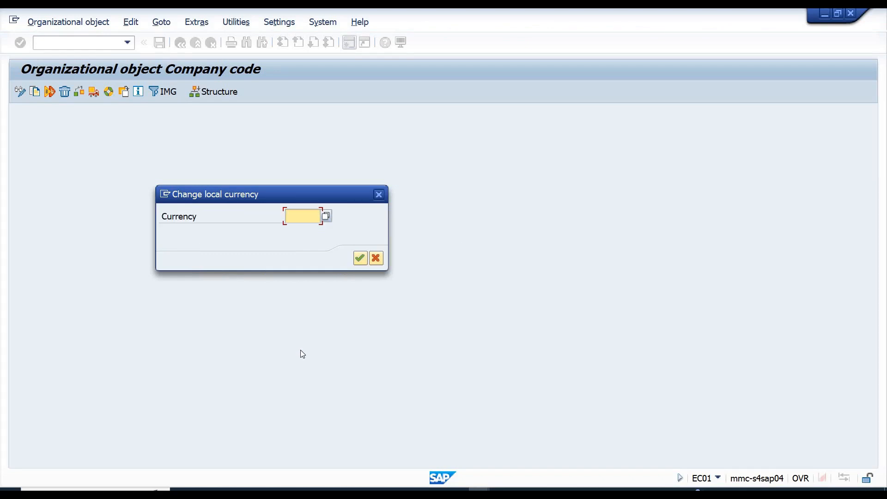
type("s")
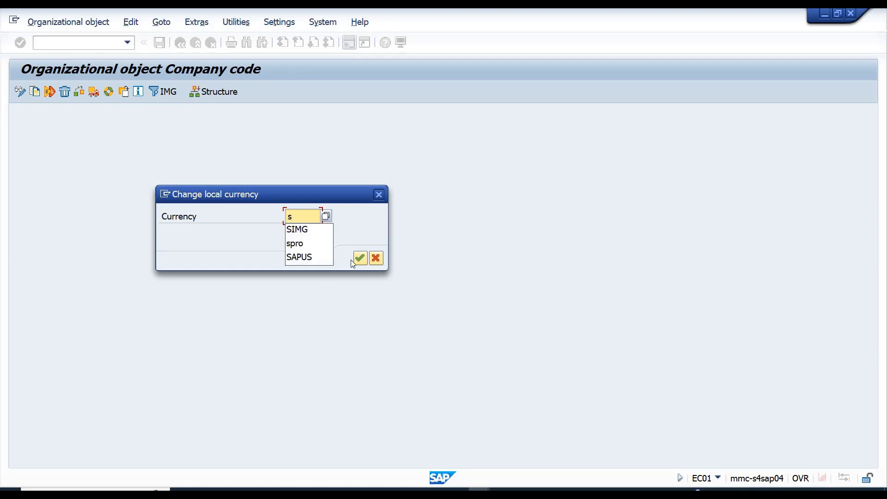
left_click(329, 213)
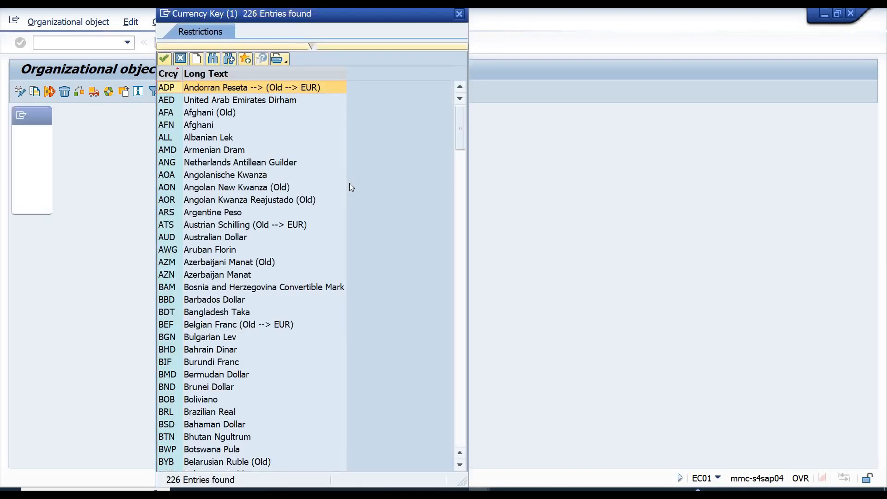
left_click(460, 435)
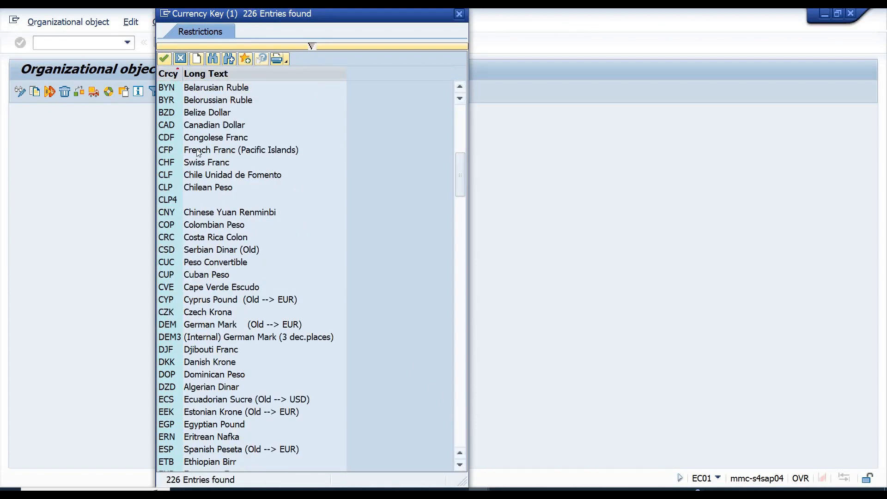
double_click(211, 164)
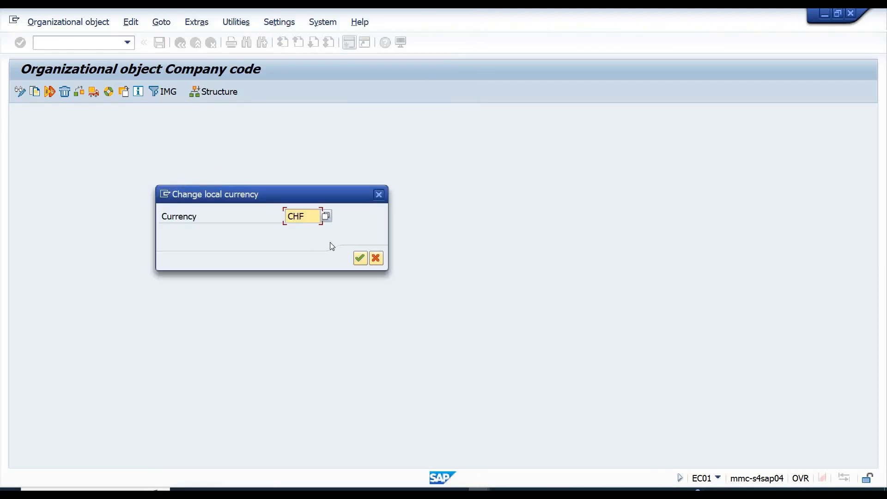
left_click(360, 259)
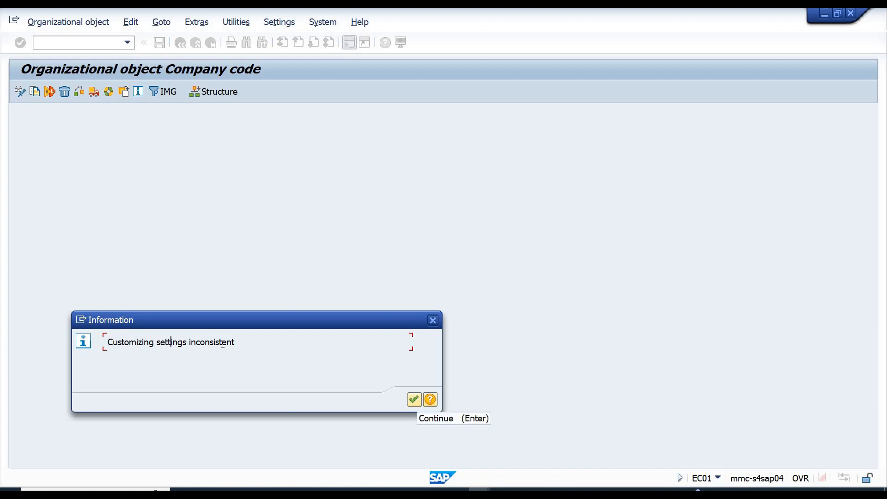
Acknowledge the customizing and number range transport notices, and decline to transport number ranges.
left_click_drag(169, 342, 223, 342)
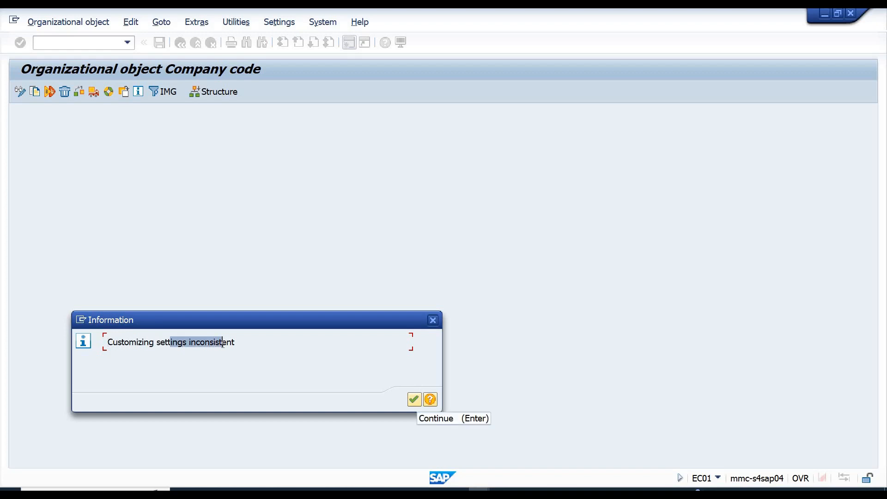
left_click(413, 399)
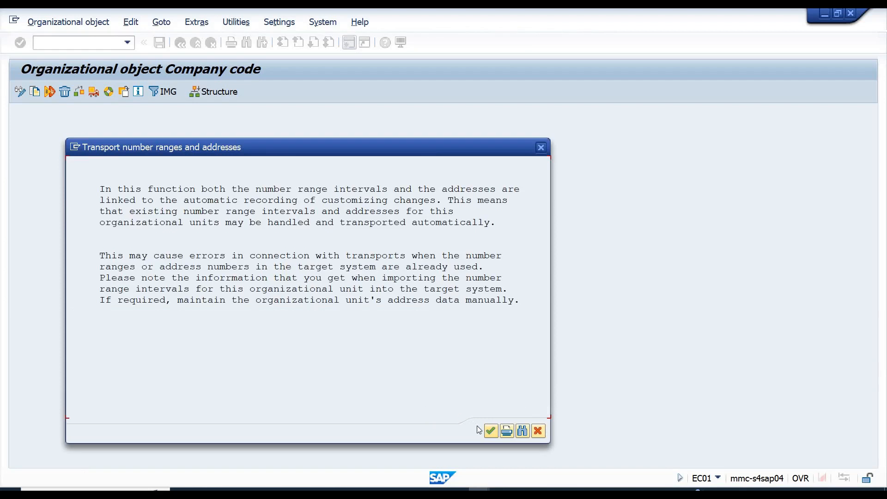
left_click(492, 431)
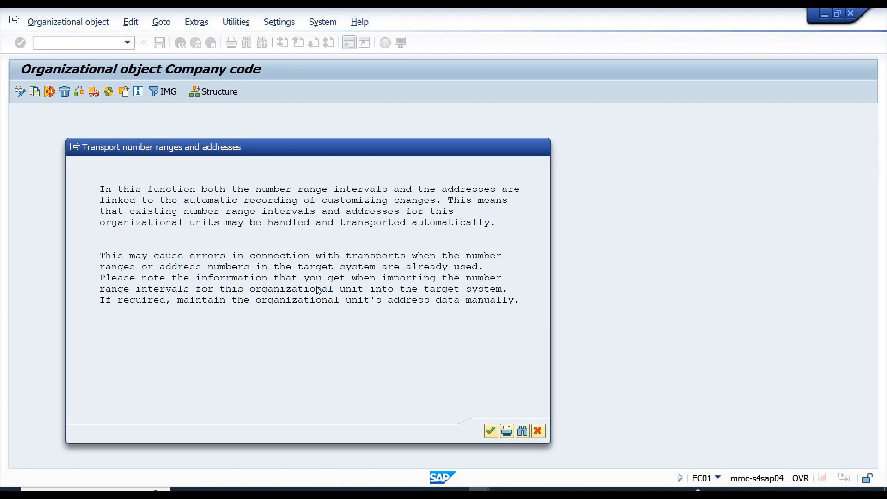
key("Return")
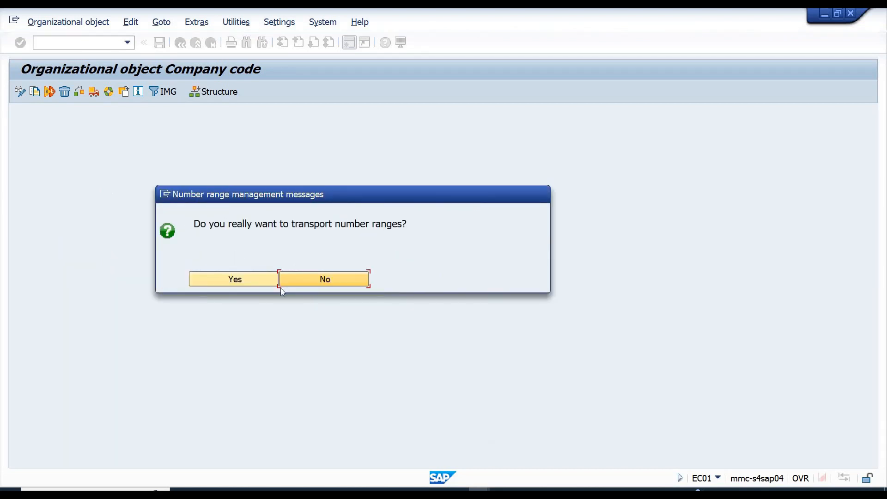
left_click(306, 282)
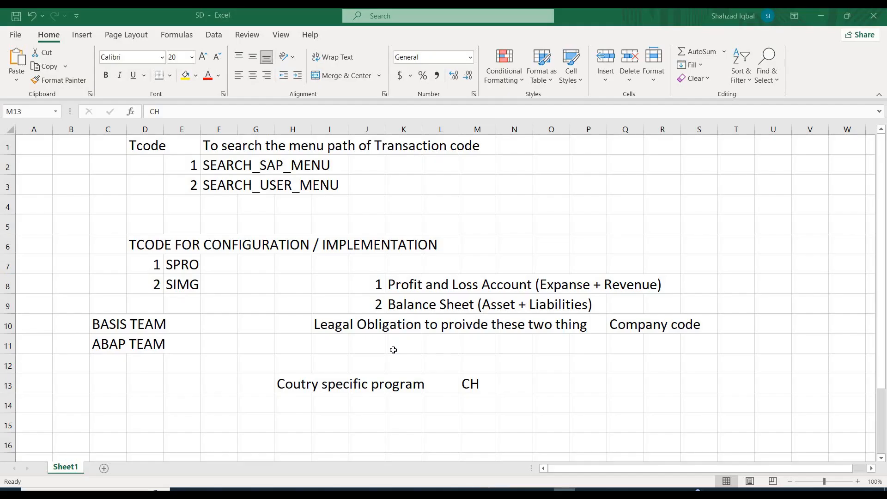
Enter the heading "Two types of number ranges" in cell F15 of Excel workbook SD.
left_click(229, 423)
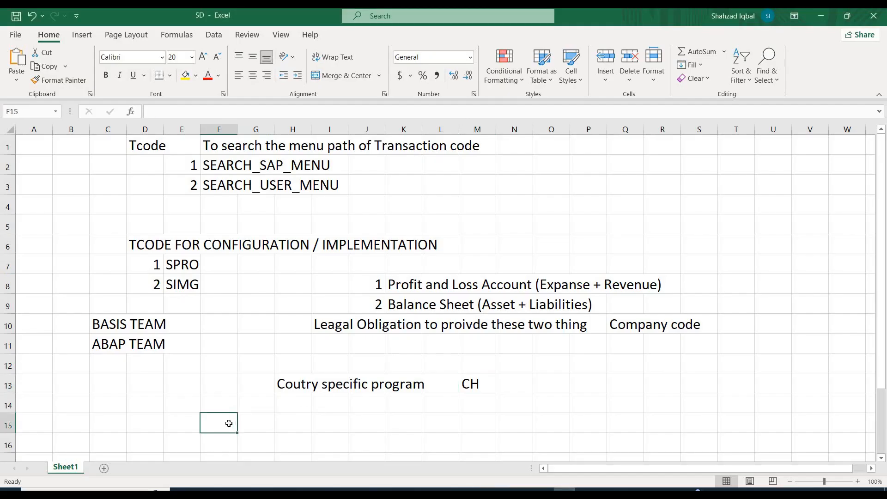
type("Two")
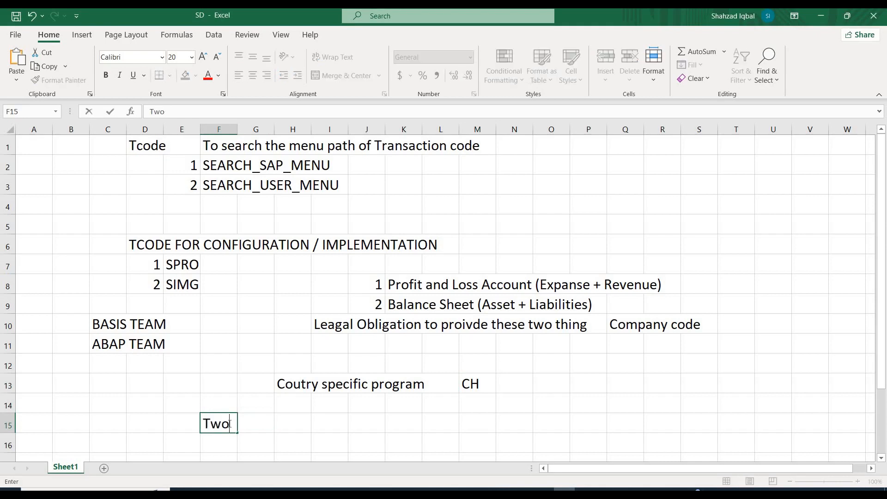
type(" types of n")
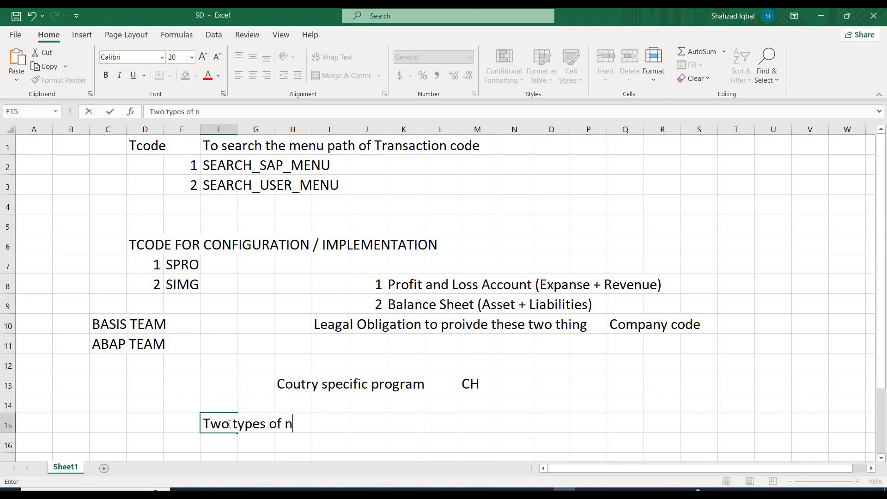
type("umber ranges")
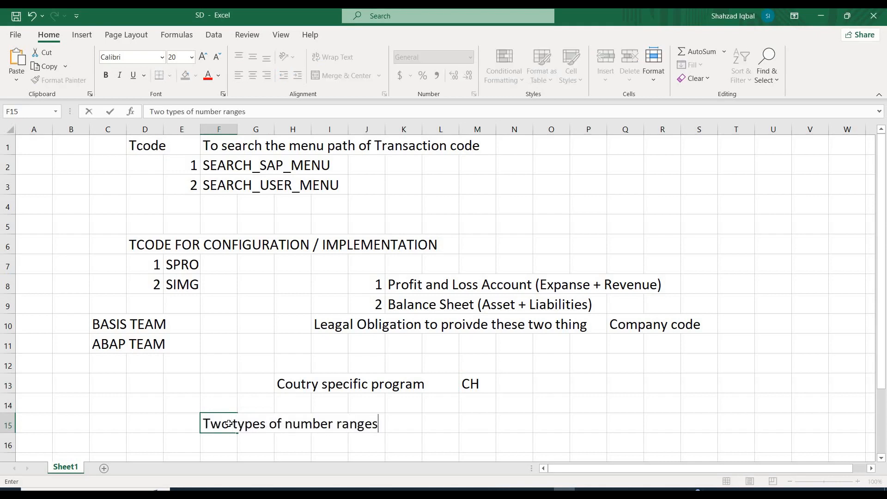
key("Return")
List "Internal number range" as item 1 and "External number range" as item 2 in rows 16 and 17 below the heading.
type("1")
key("Tab")
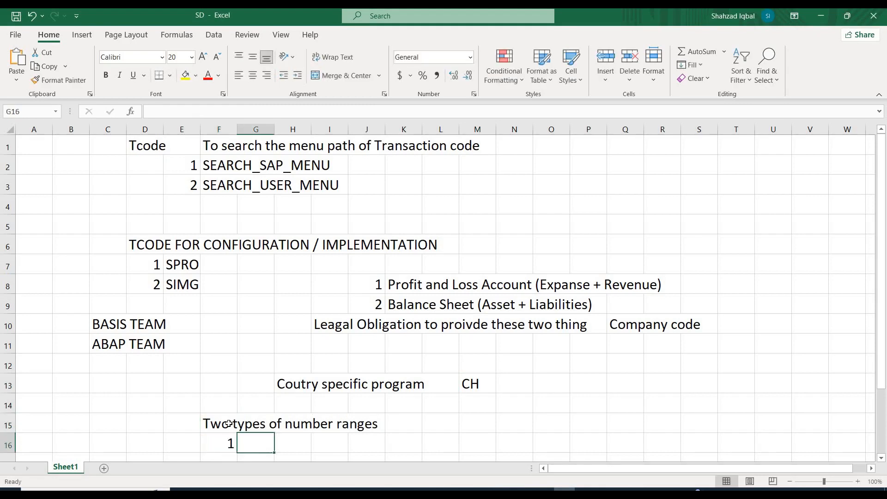
type("Internal ")
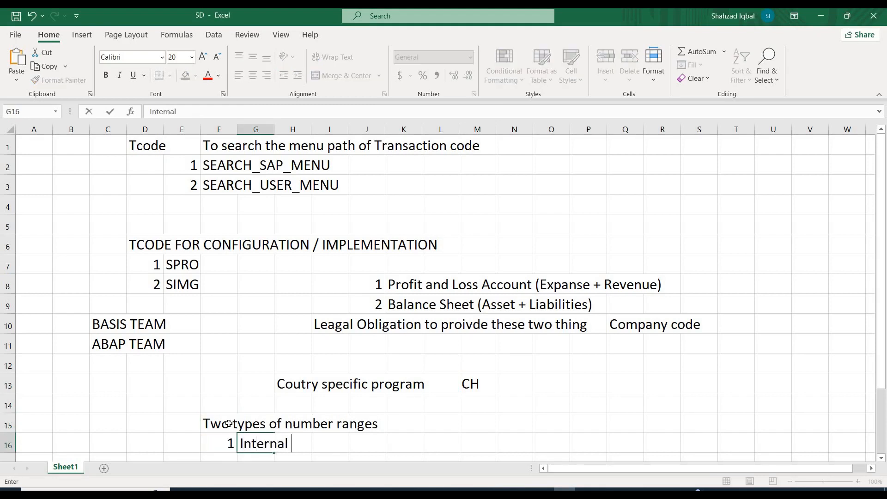
type("number range")
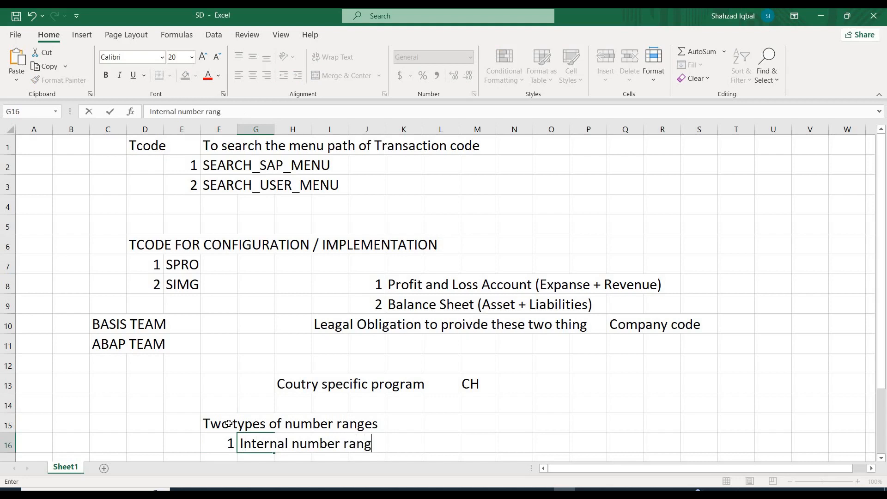
key("Return")
type("2")
key("Tab")
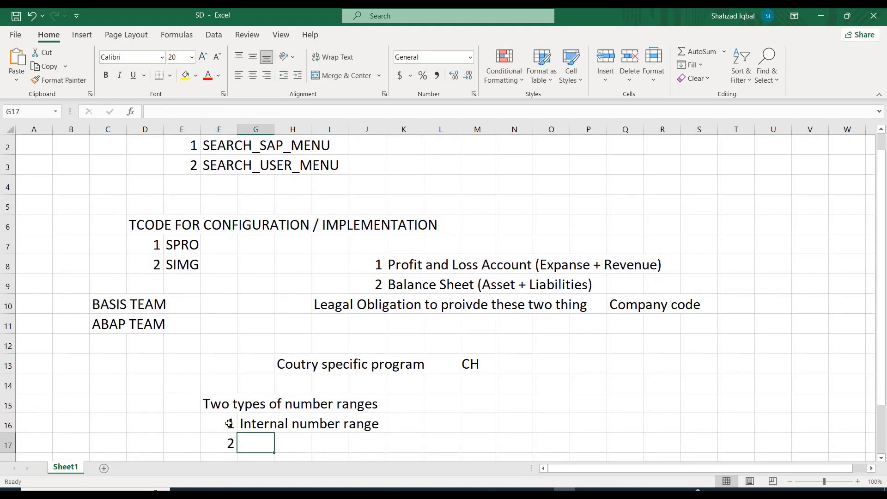
type("Externa")
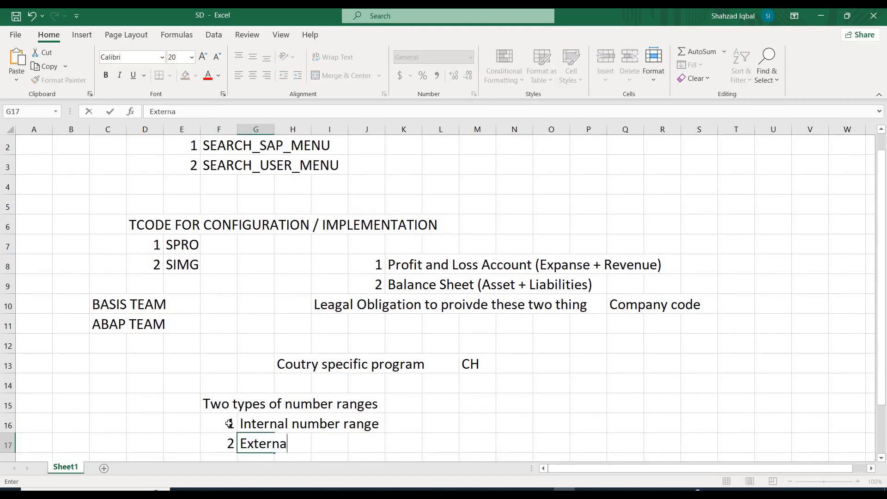
type("l number range")
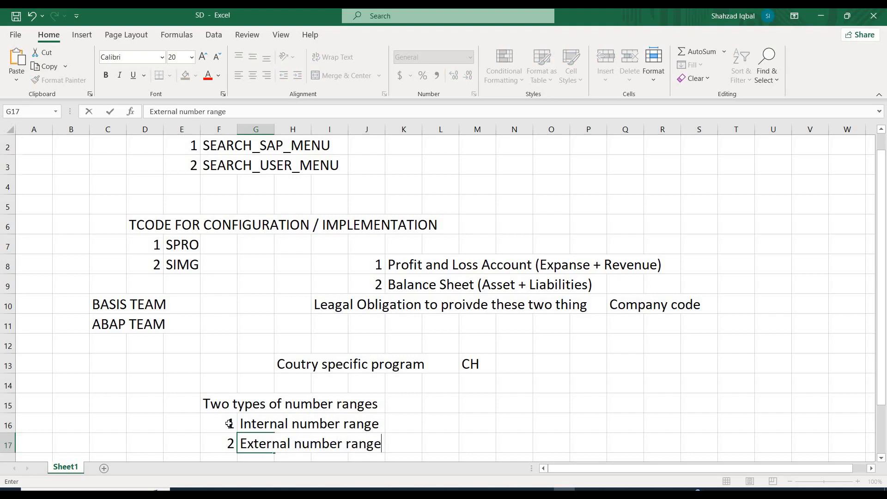
key("Return")
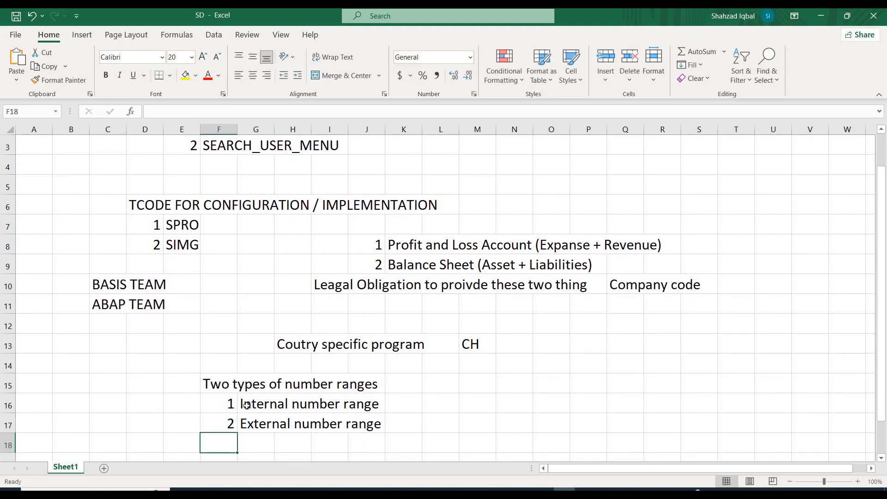
Review the internal and external number range notes in rows 16 and 17.
left_click(190, 405)
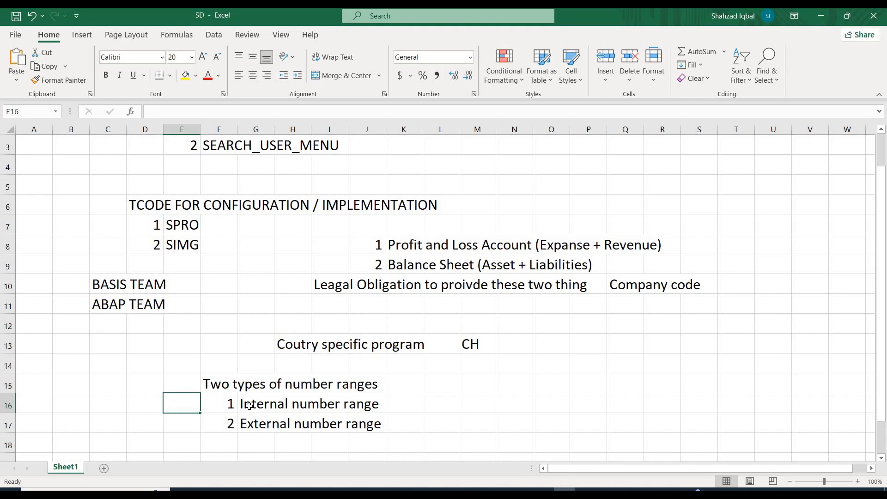
left_click_drag(252, 406, 372, 412)
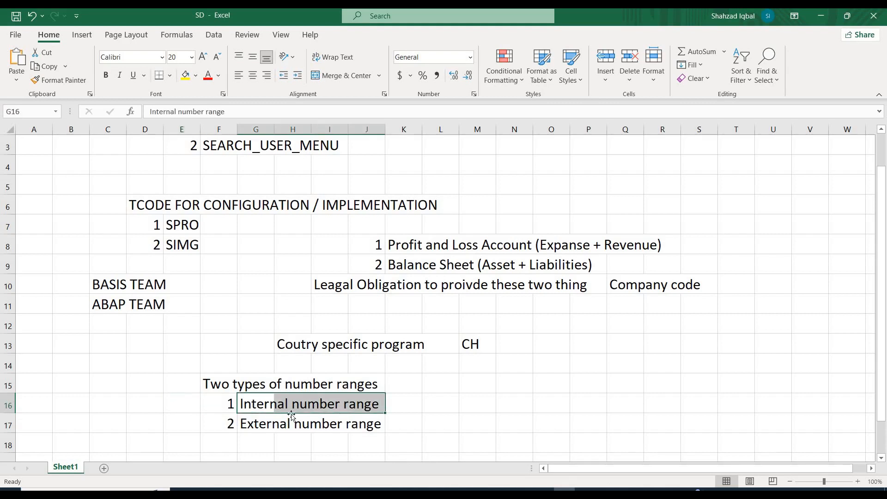
left_click_drag(245, 424, 361, 424)
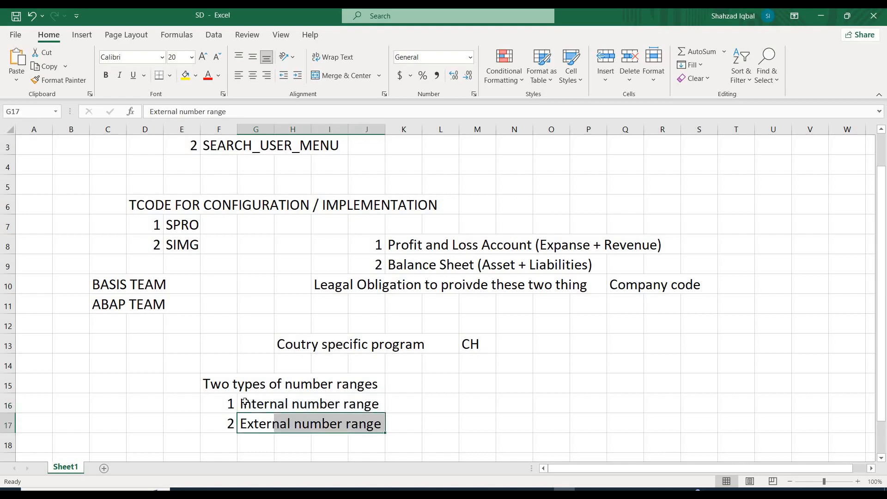
left_click(245, 403)
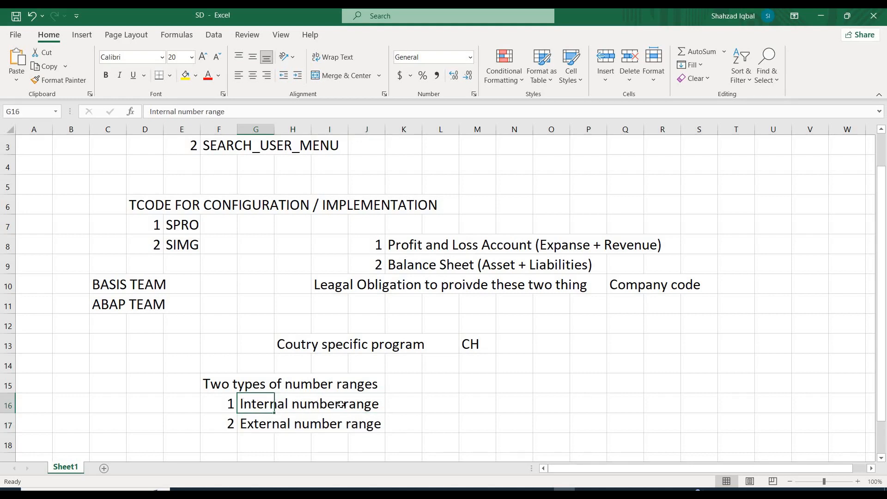
left_click_drag(395, 404, 387, 426)
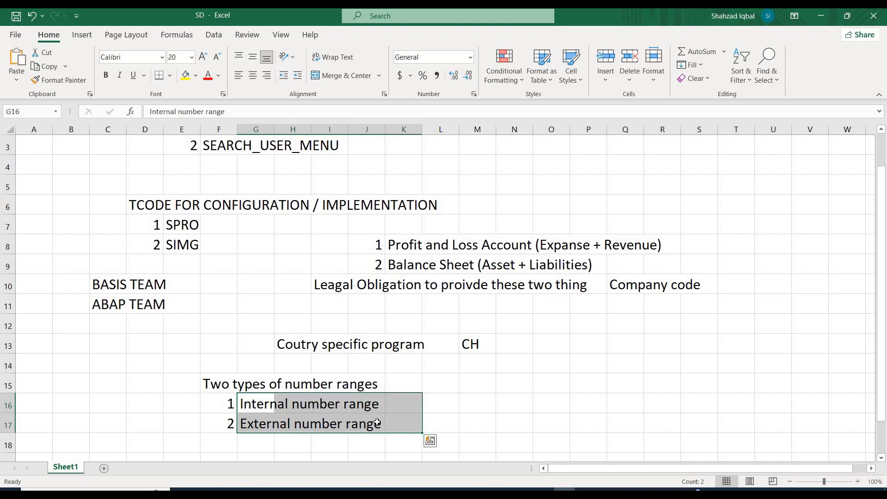
left_click(406, 408)
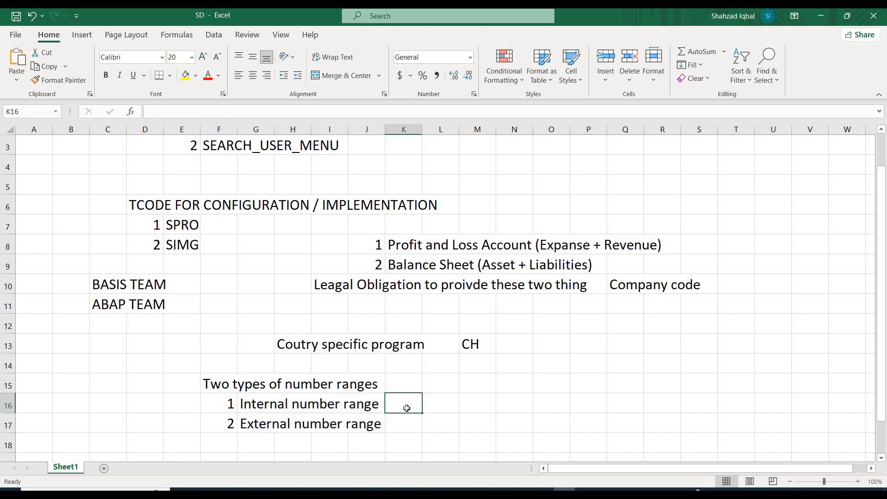
left_click(485, 405)
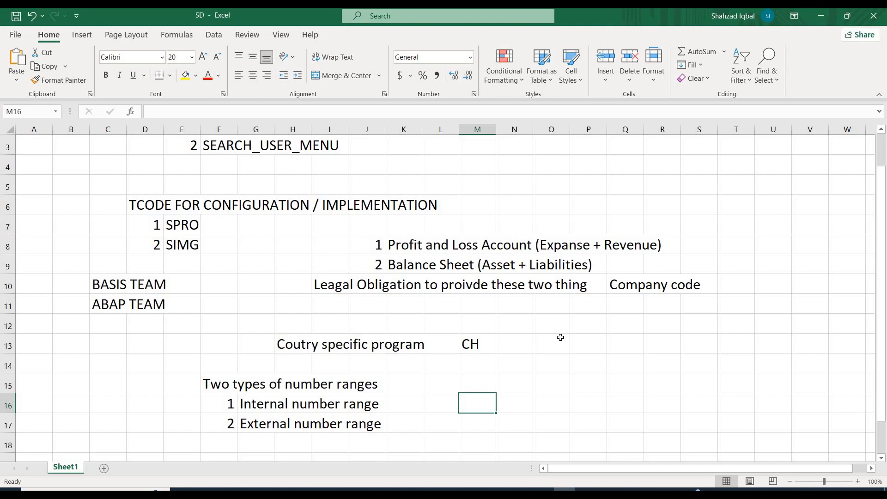
Switch to SAP, view the G/L Account Line Item Display session and return to the company code copy to check its progress.
left_click(816, 19)
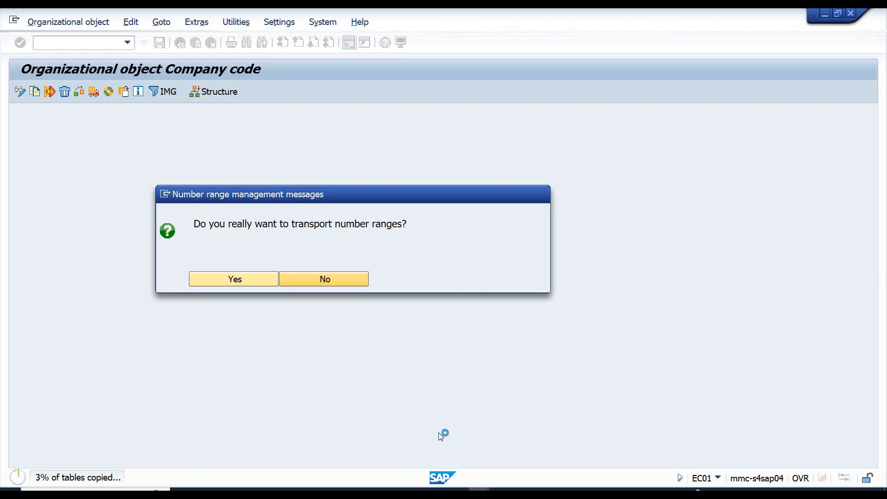
left_click(479, 493)
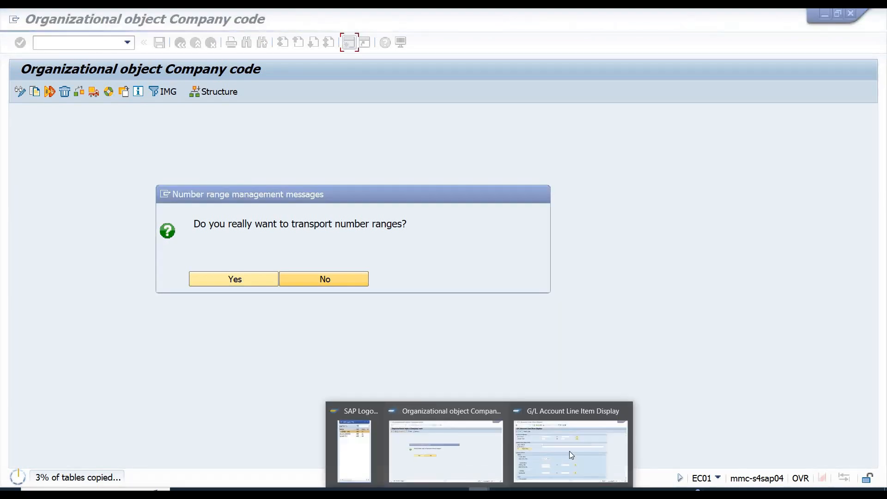
left_click(571, 456)
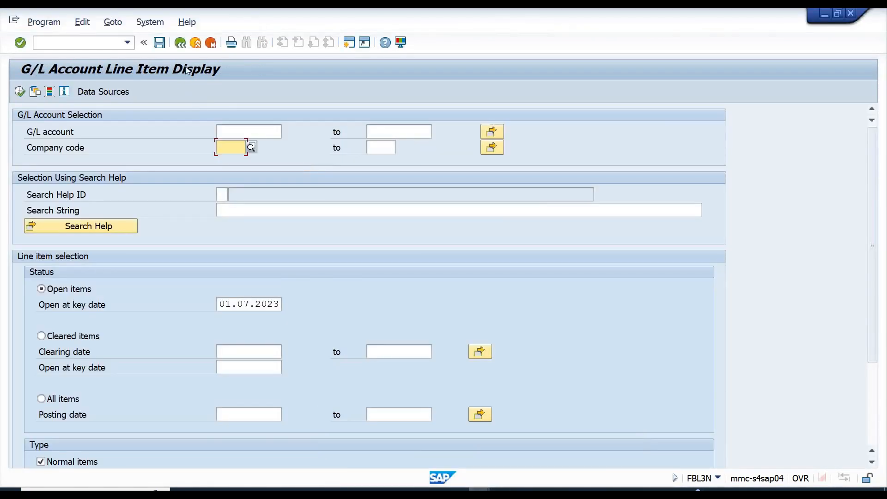
left_click(195, 43)
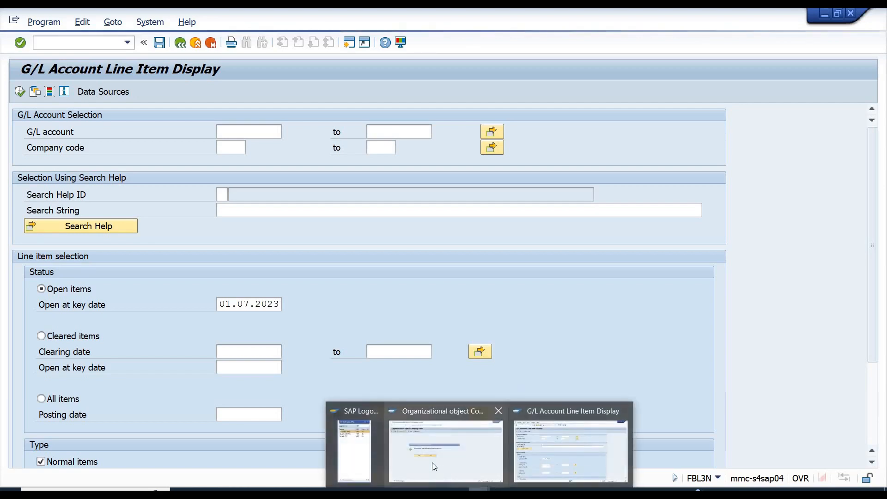
left_click(432, 463)
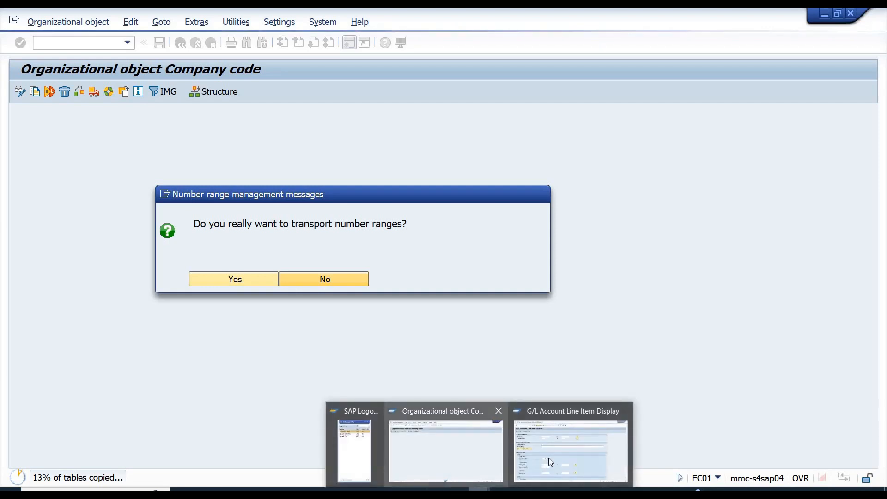
Switch to the G/L Account Line Item Display session, then return to the company code window to check the copy progress.
left_click(549, 458)
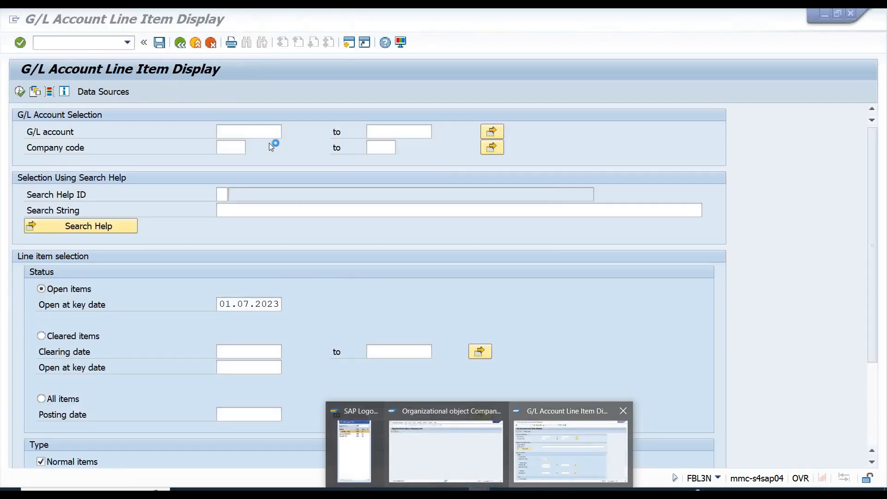
left_click(17, 22)
left_click(56, 121)
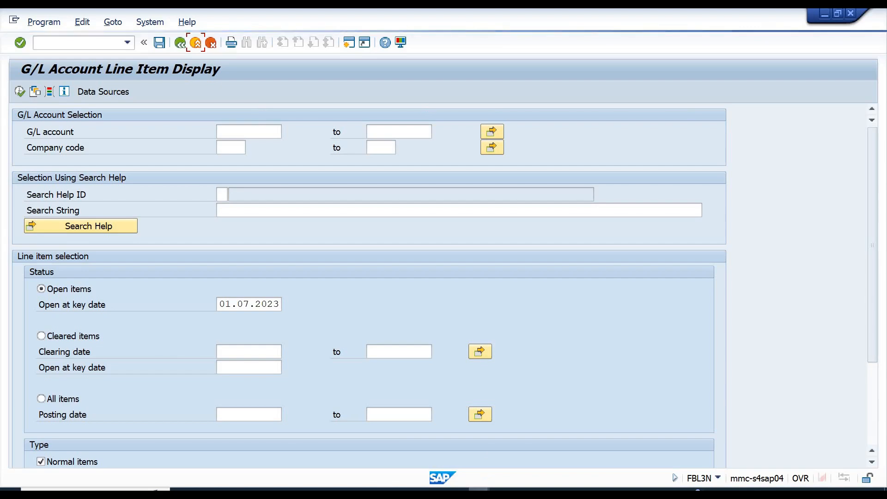
mouse_move(480, 494)
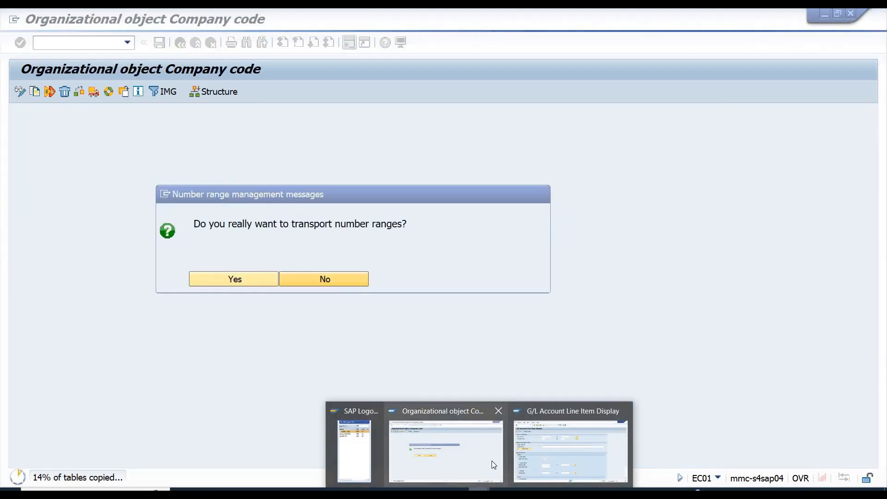
left_click(549, 462)
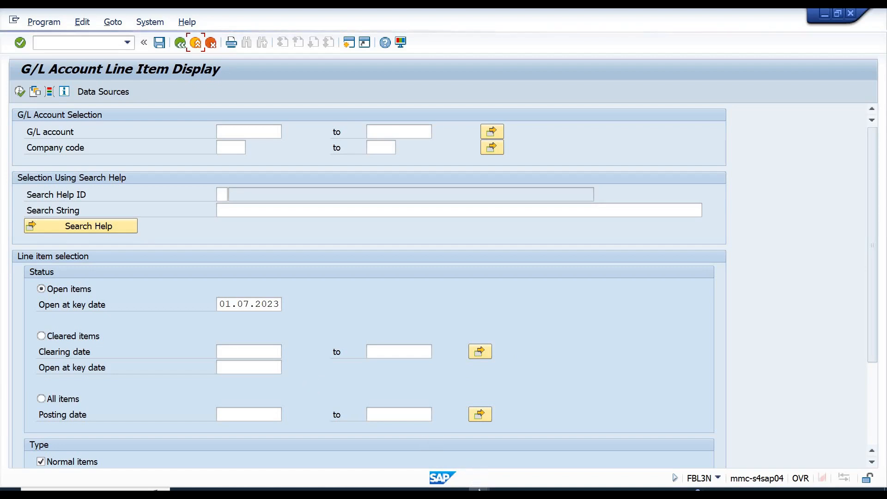
mouse_move(480, 490)
left_click(439, 467)
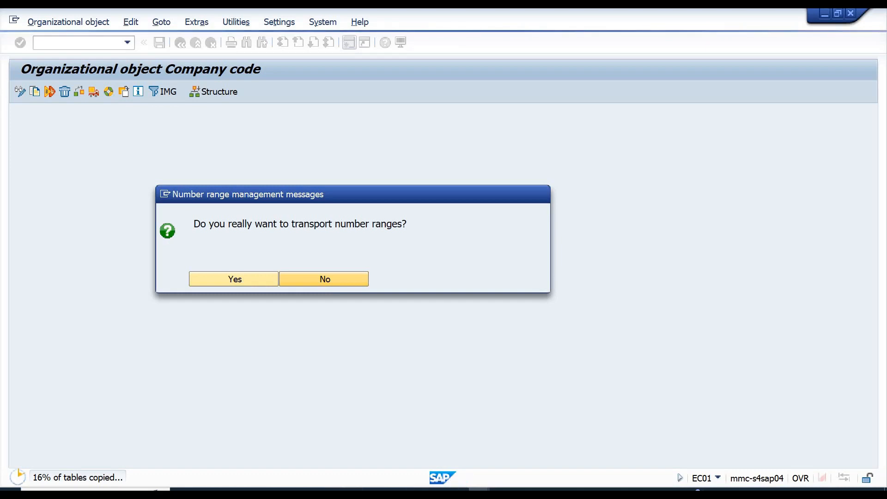
Alternate between the line item display session and the company code session to recheck how far the table copy is.
mouse_move(479, 489)
left_click(539, 463)
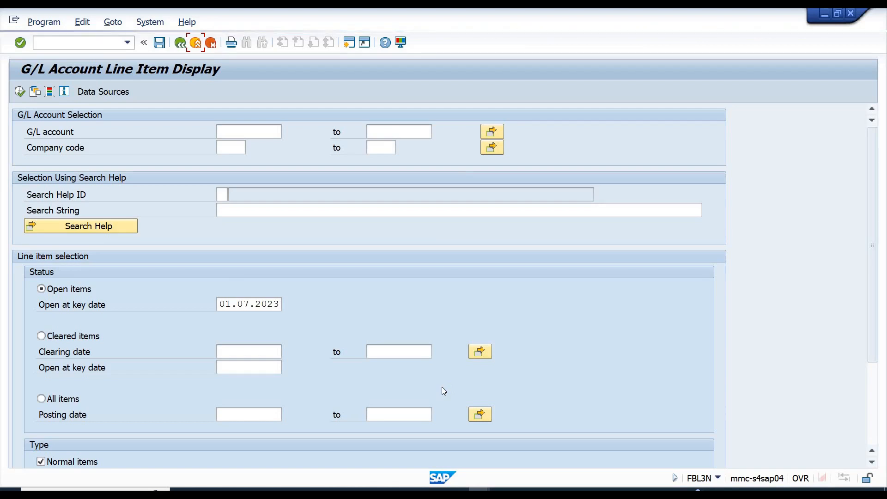
key("alt+Tab")
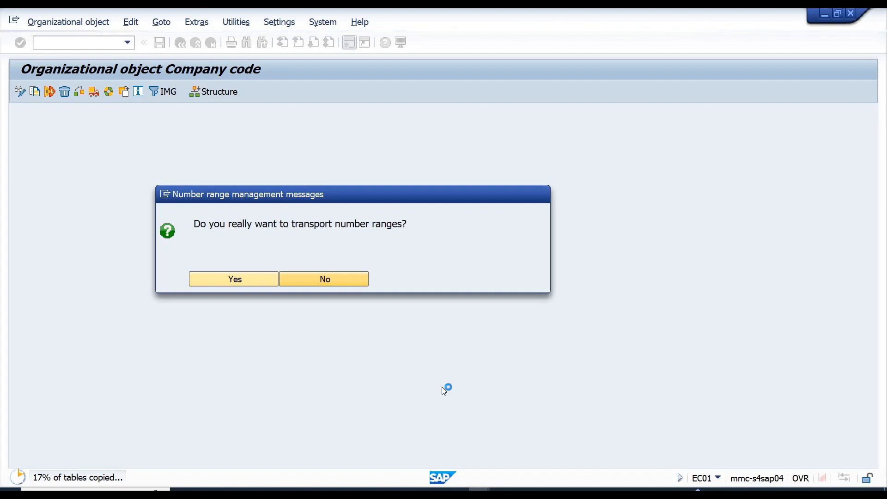
key("alt+Tab")
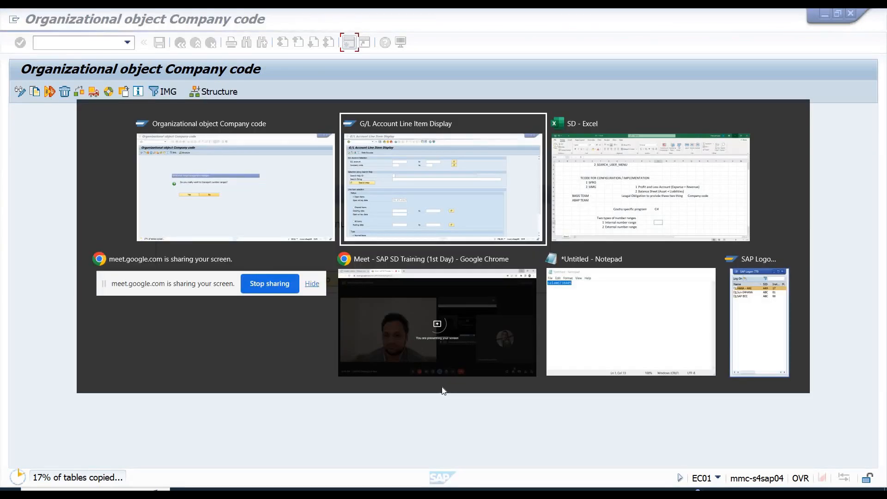